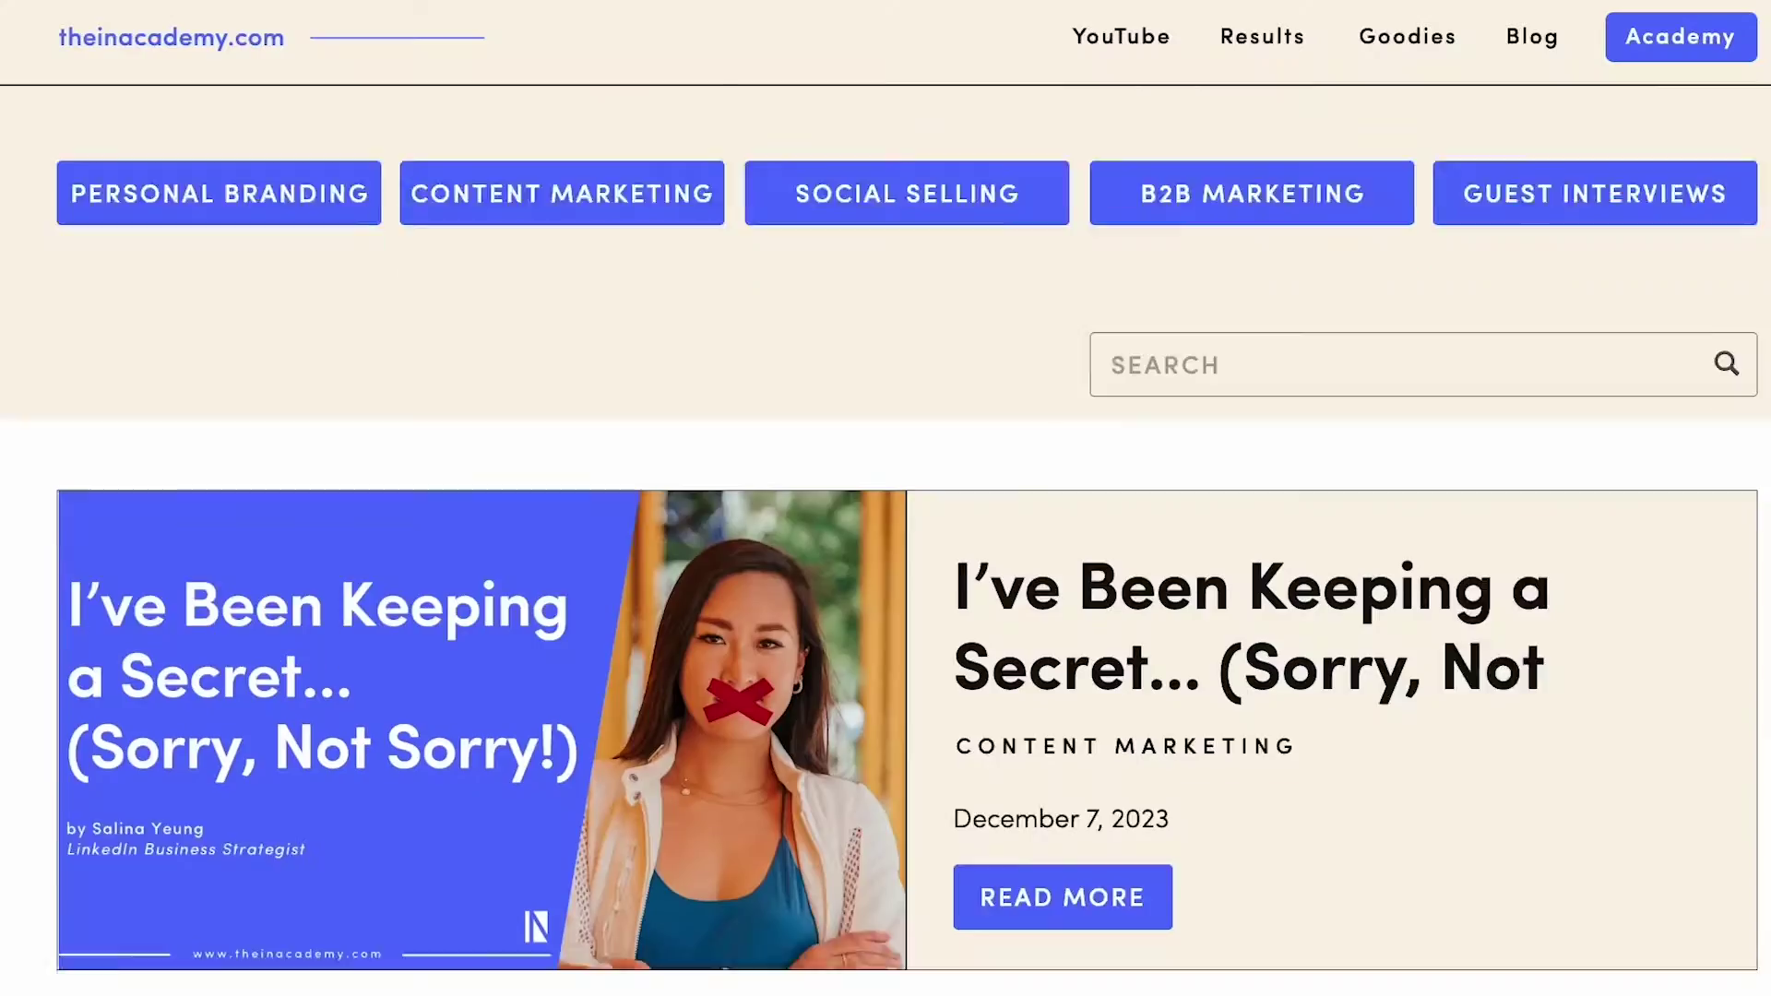
# - Scroll the theinacademy.com blog list down to 'How to learn faster and remember everything'
pyautogui.scroll(-10, 886, 499)
pyautogui.scroll(-20, 886, 499)
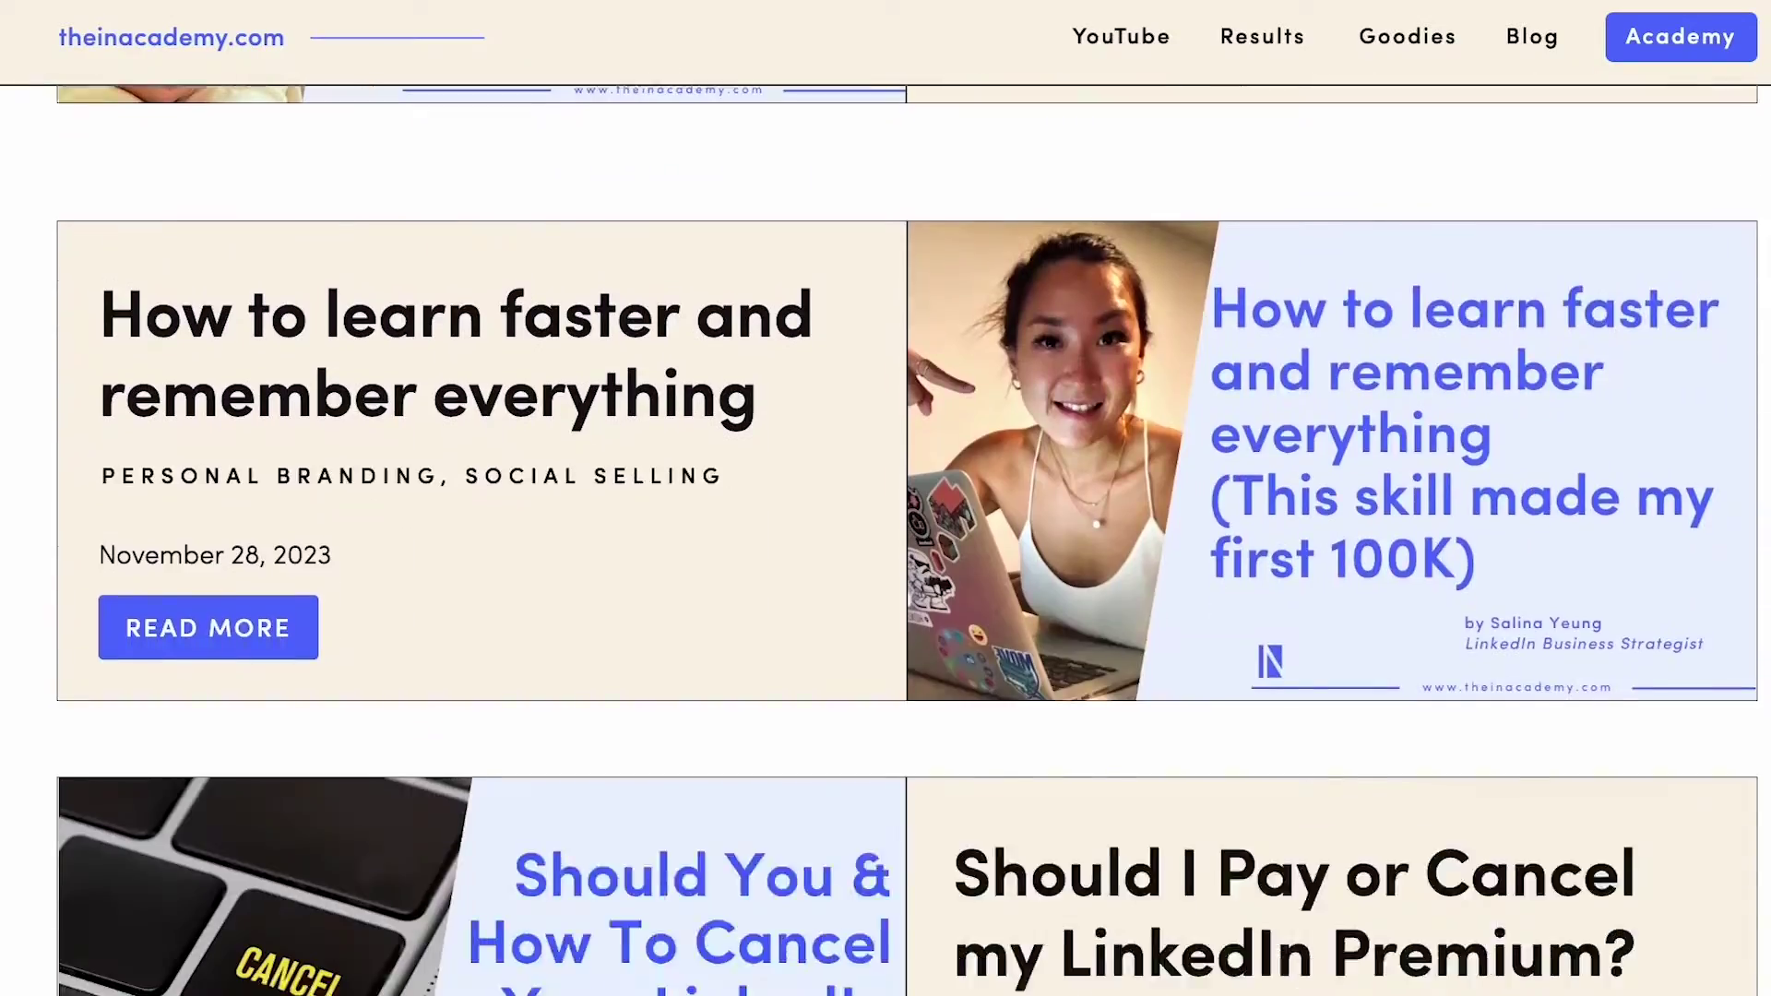
pyautogui.scroll(-3, 885, 498)
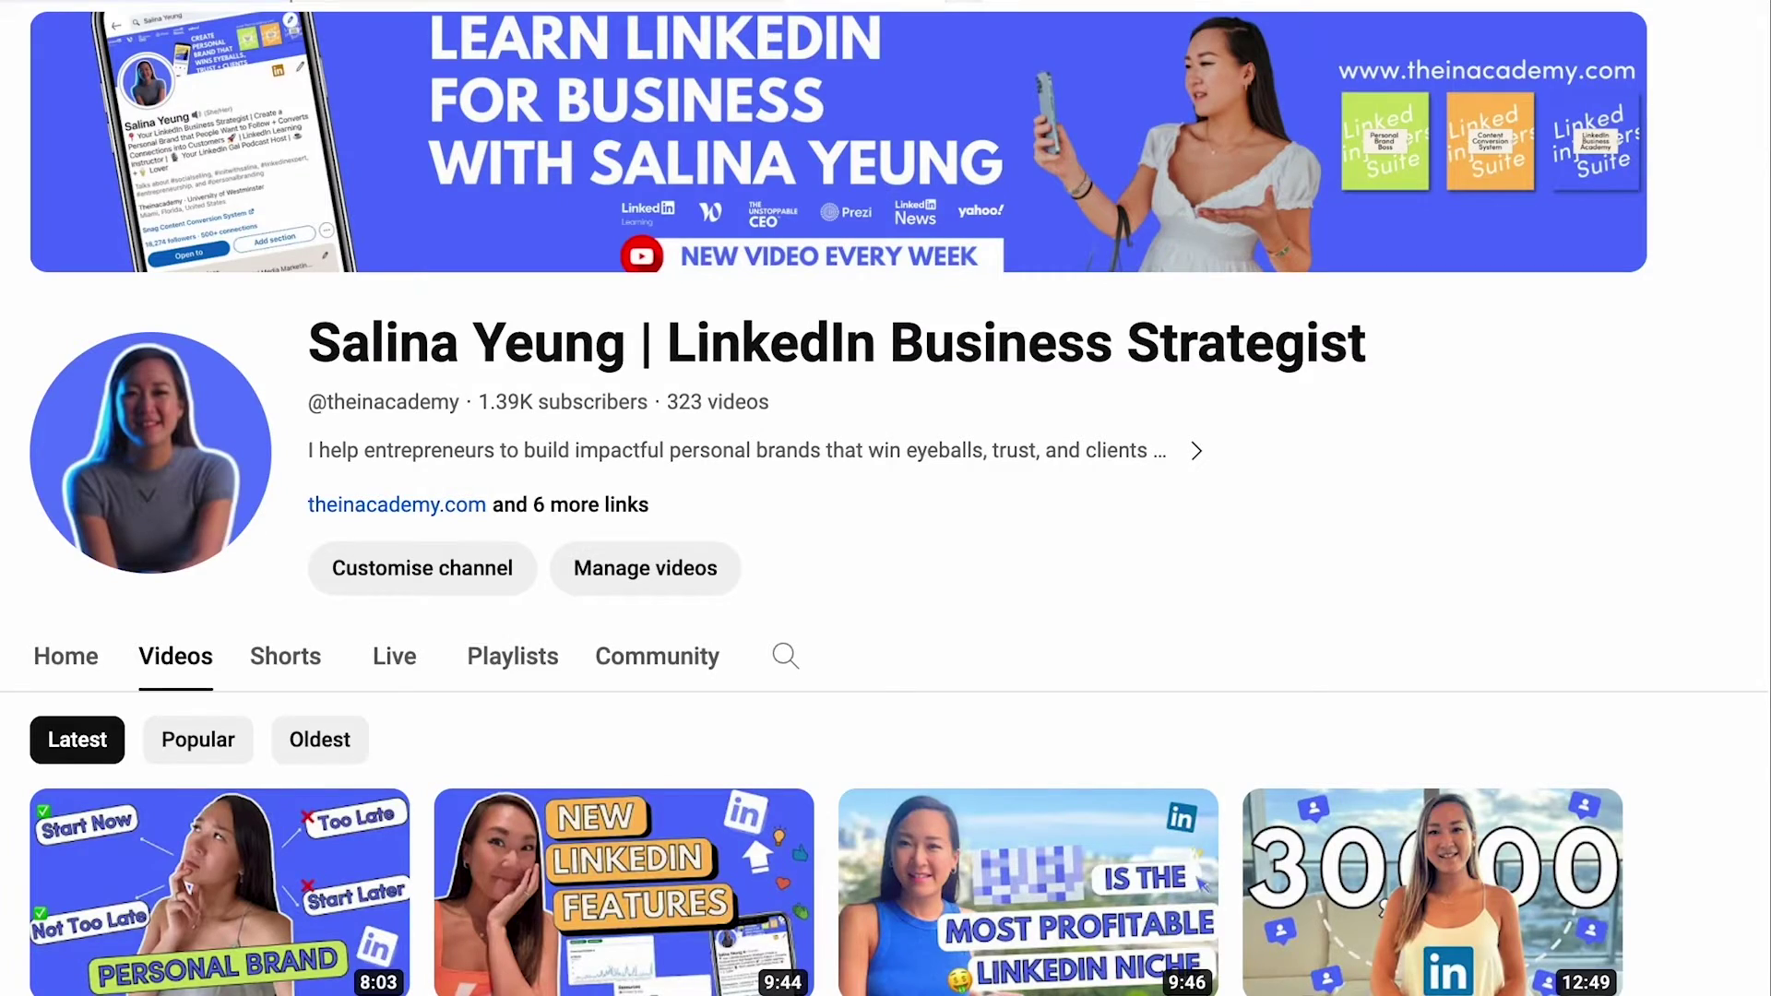
# - Scroll down the YouTube channel's Videos grid of LinkedIn tutorials
pyautogui.scroll(-5, 886, 498)
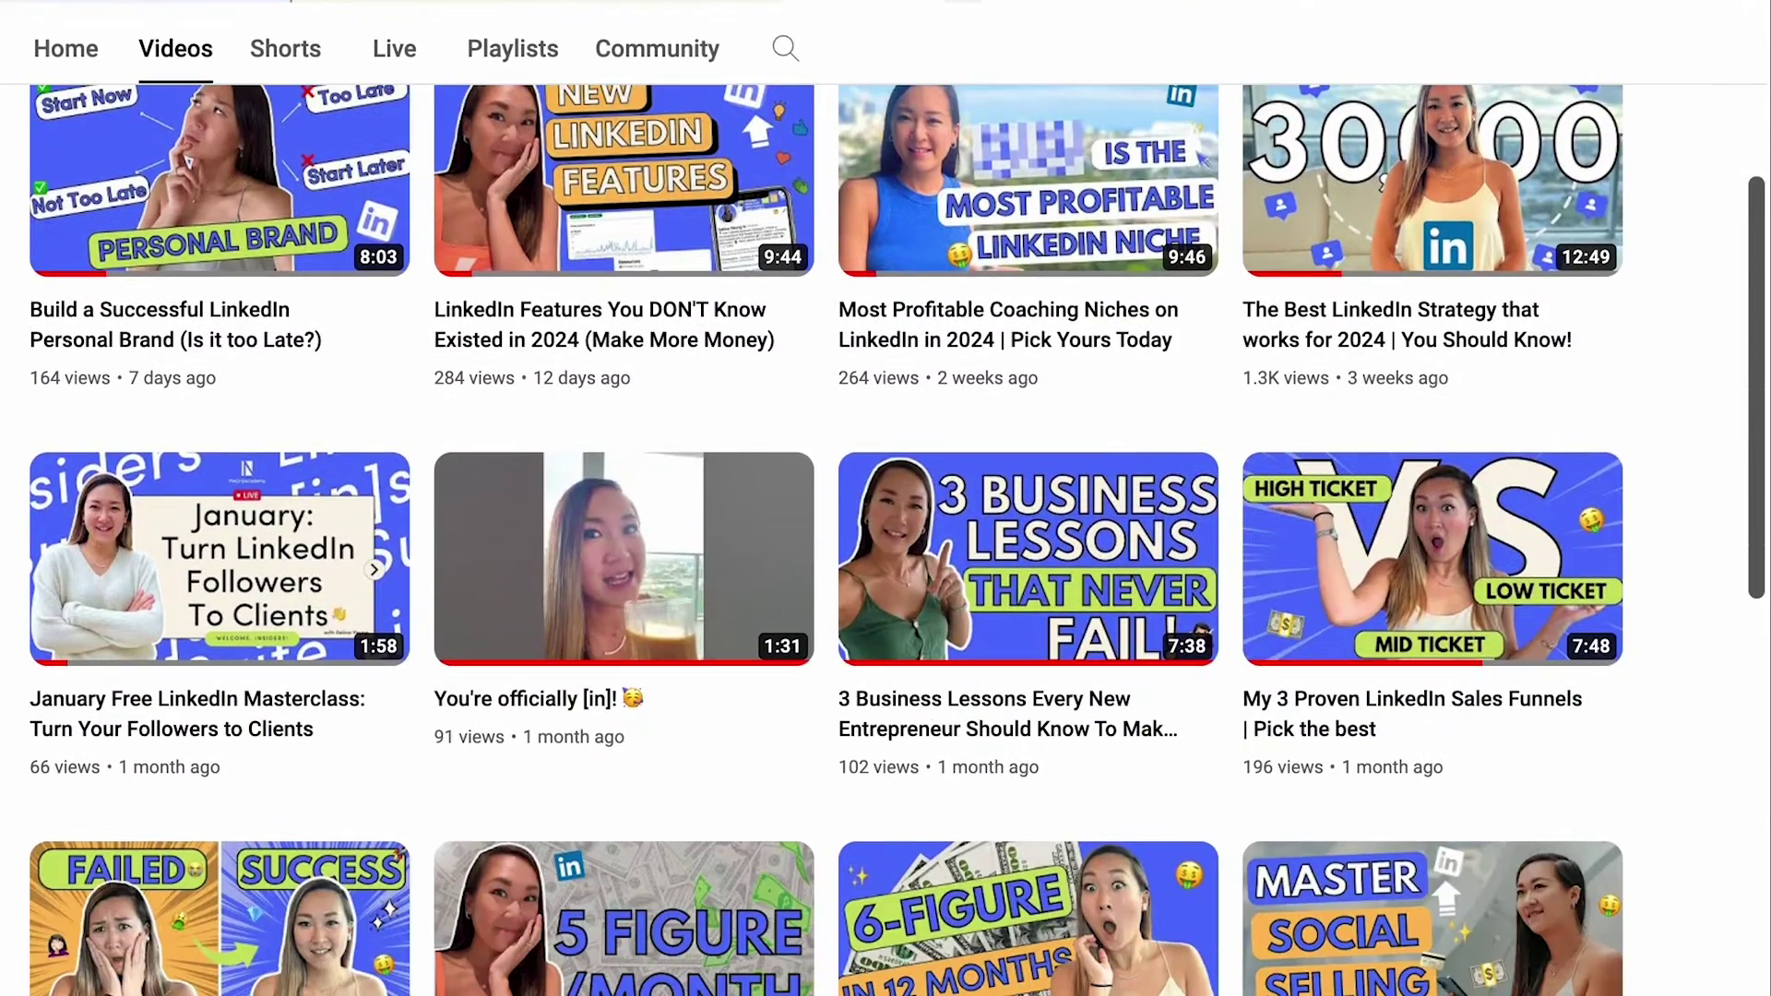
pyautogui.scroll(-10, 886, 498)
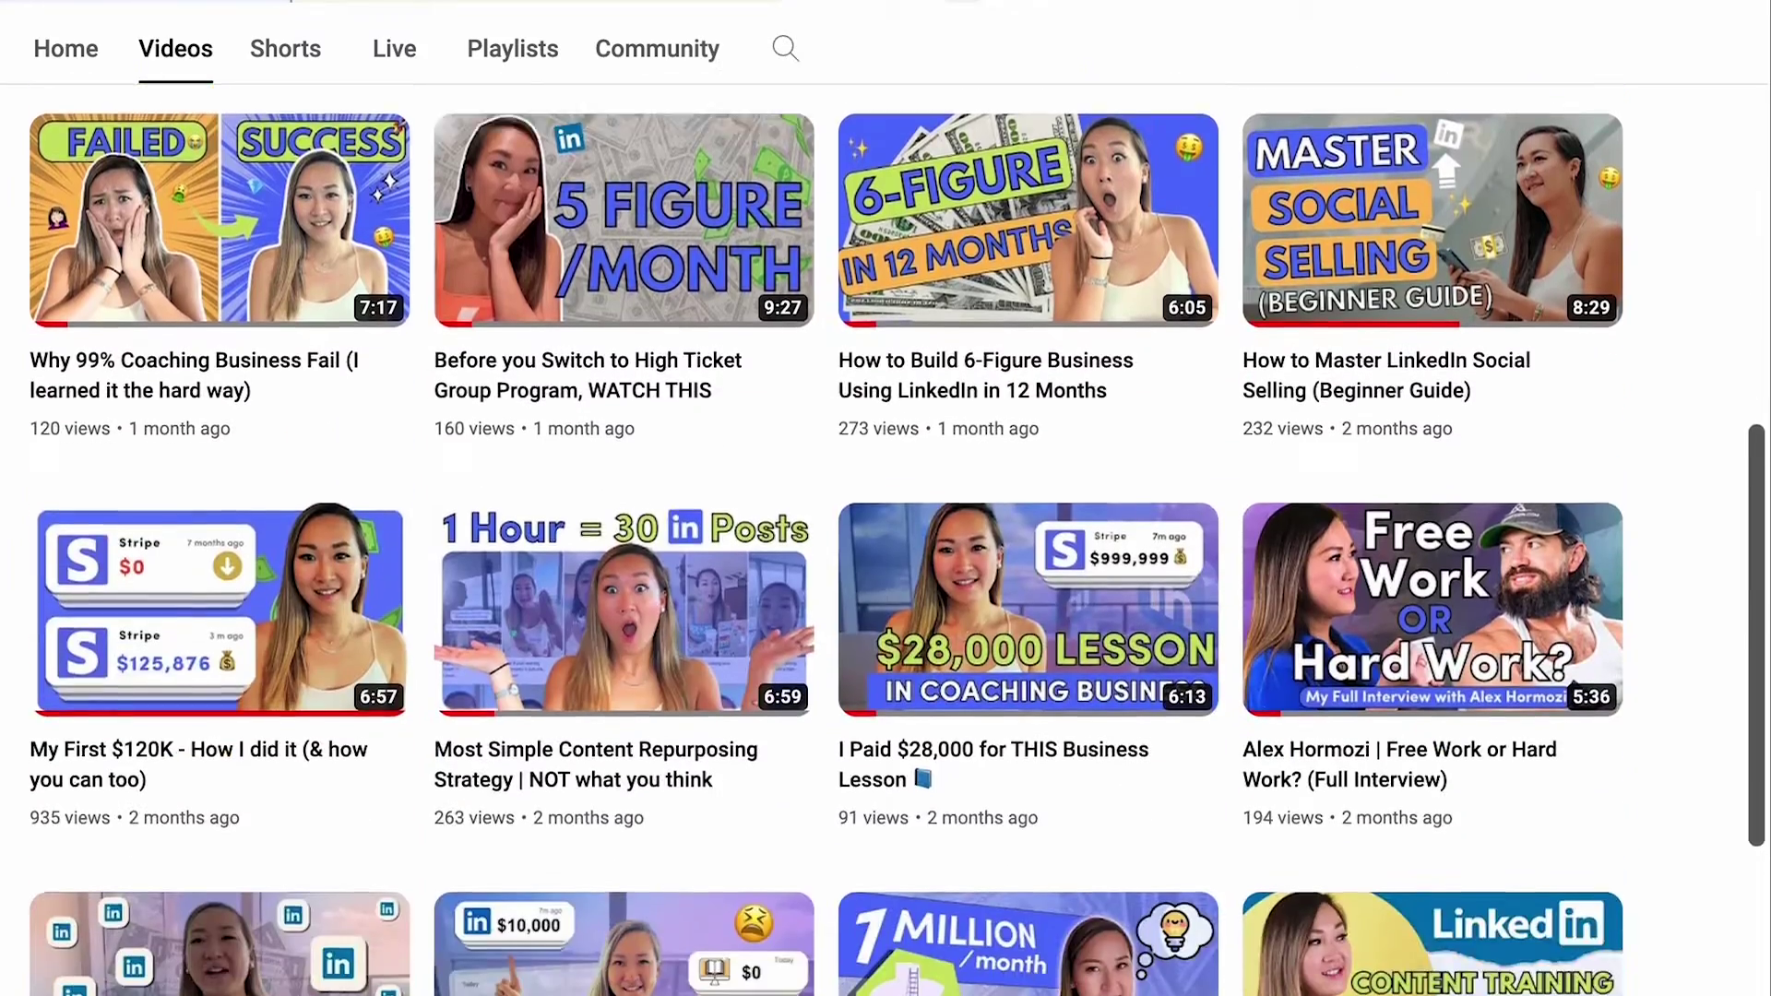
pyautogui.scroll(-4, 886, 498)
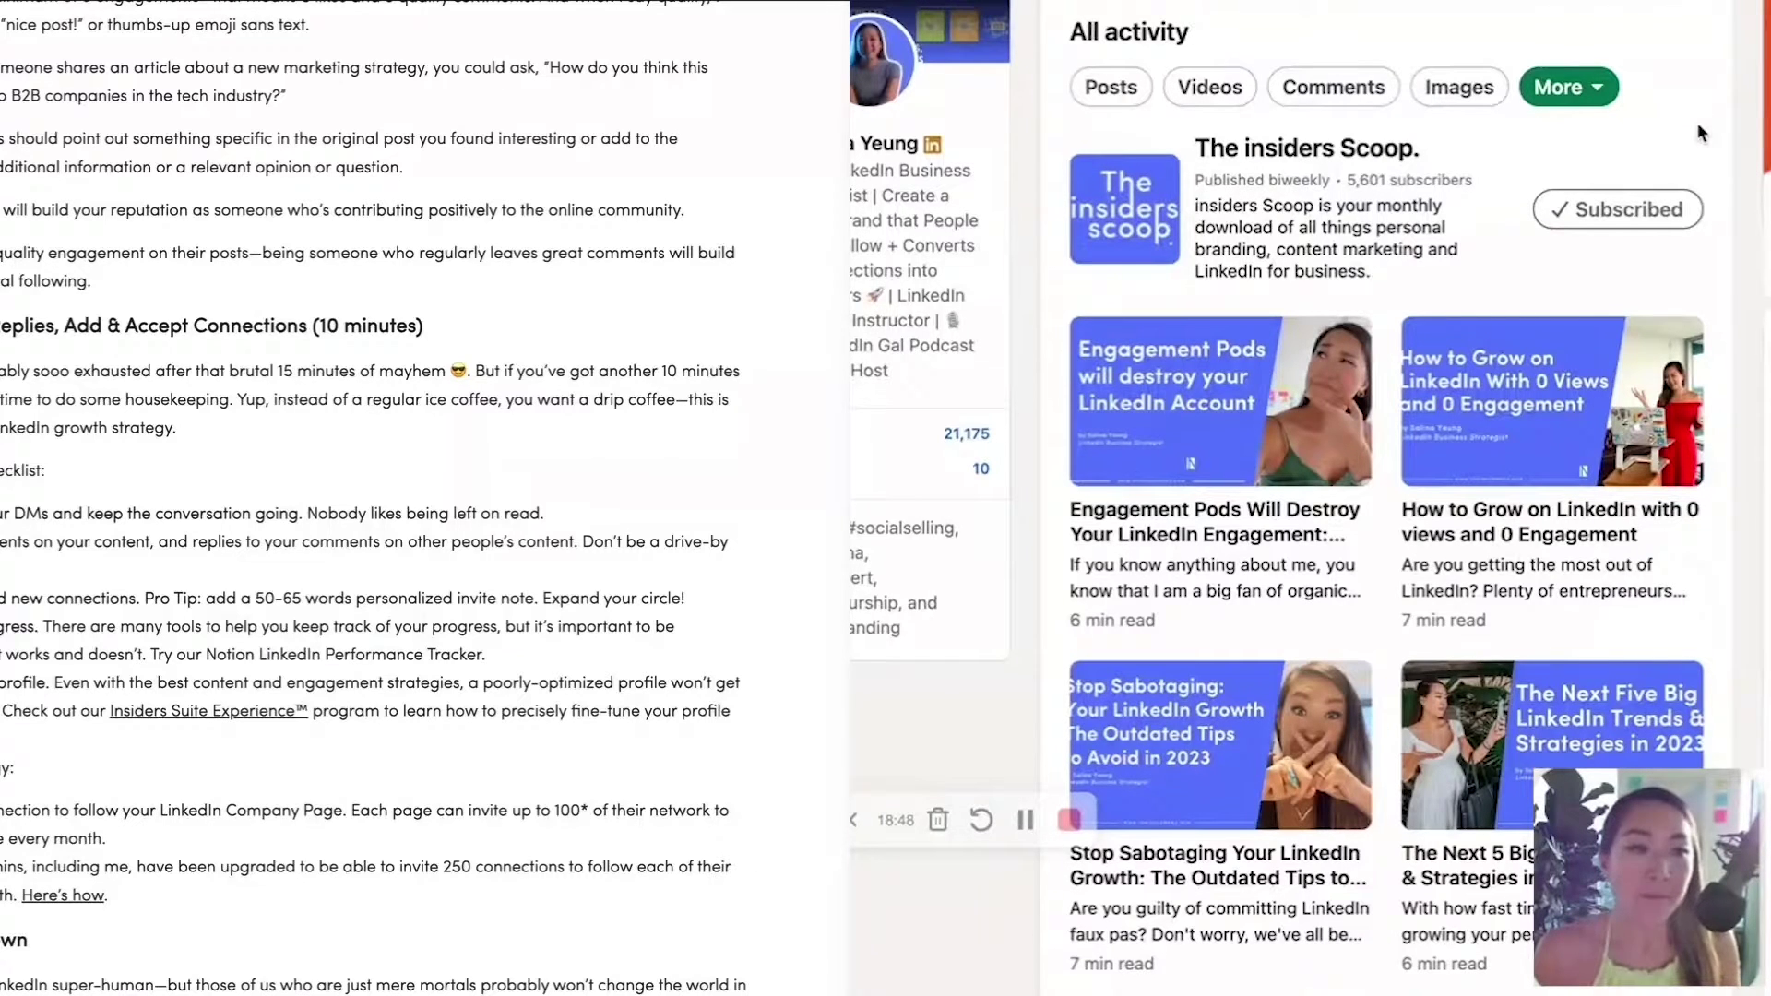
# - Filter the profile's All activity to Newsletter and scroll through the results
pyautogui.click(1601, 105)
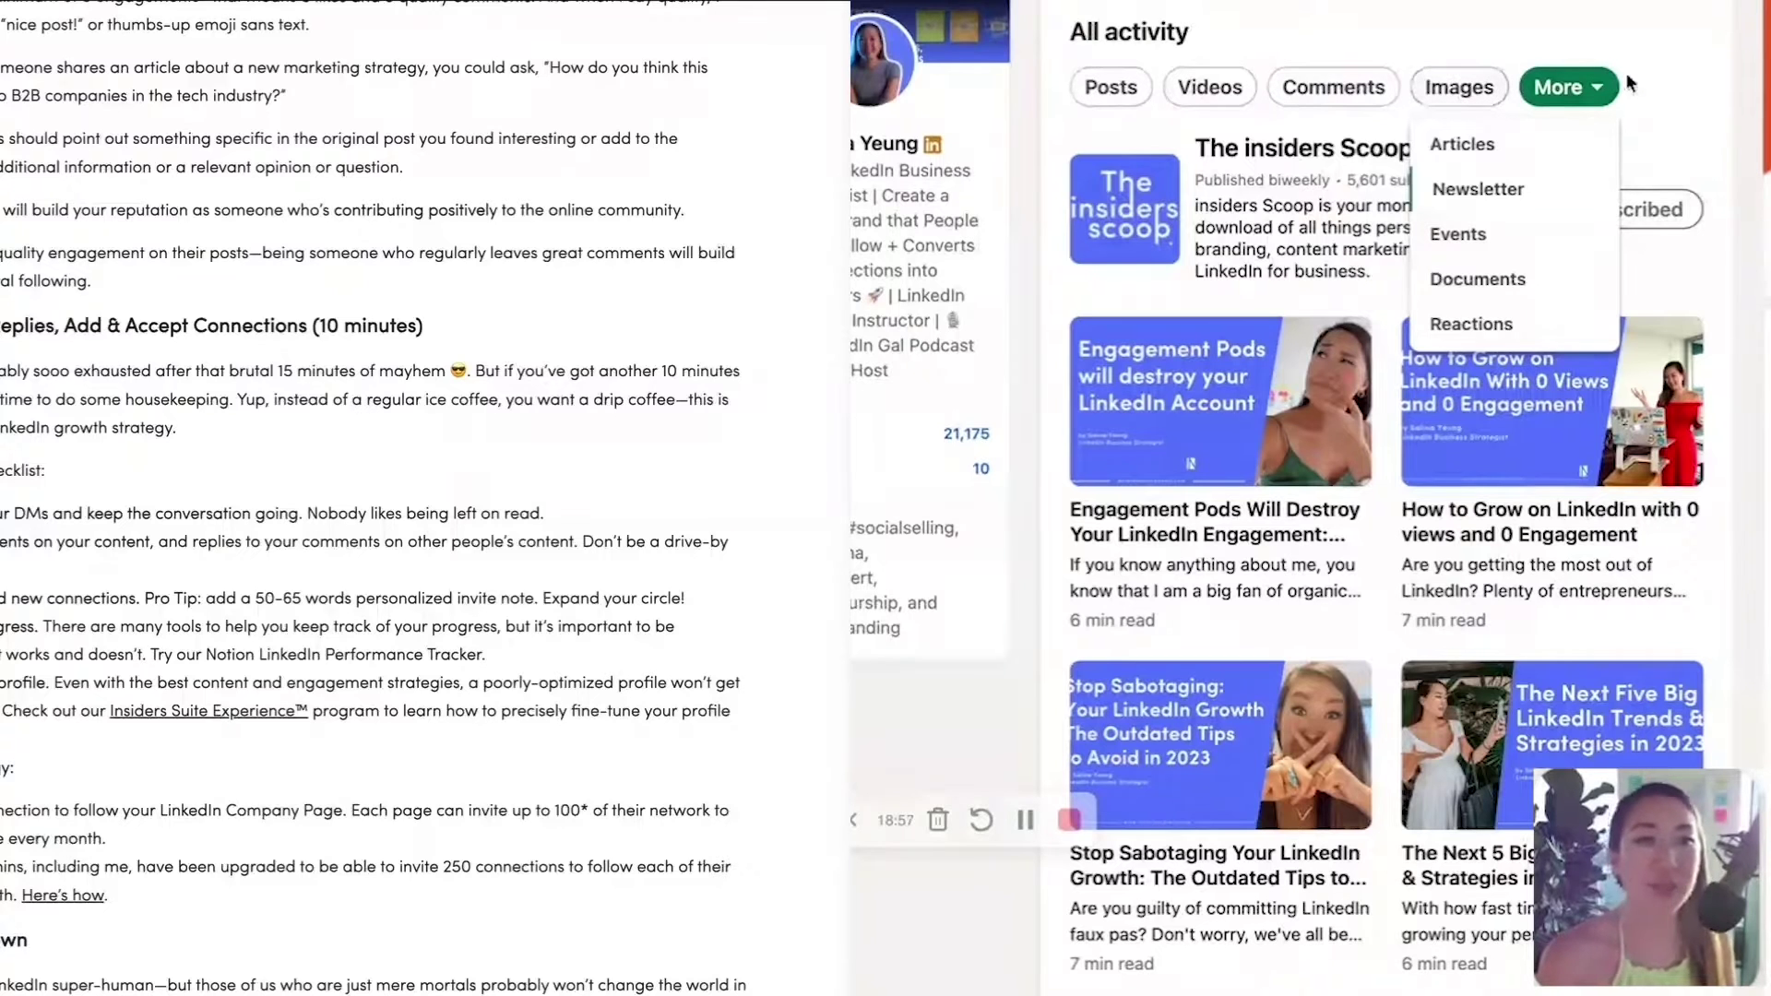
pyautogui.click(1508, 195)
pyautogui.scroll(-1, 1458, 215)
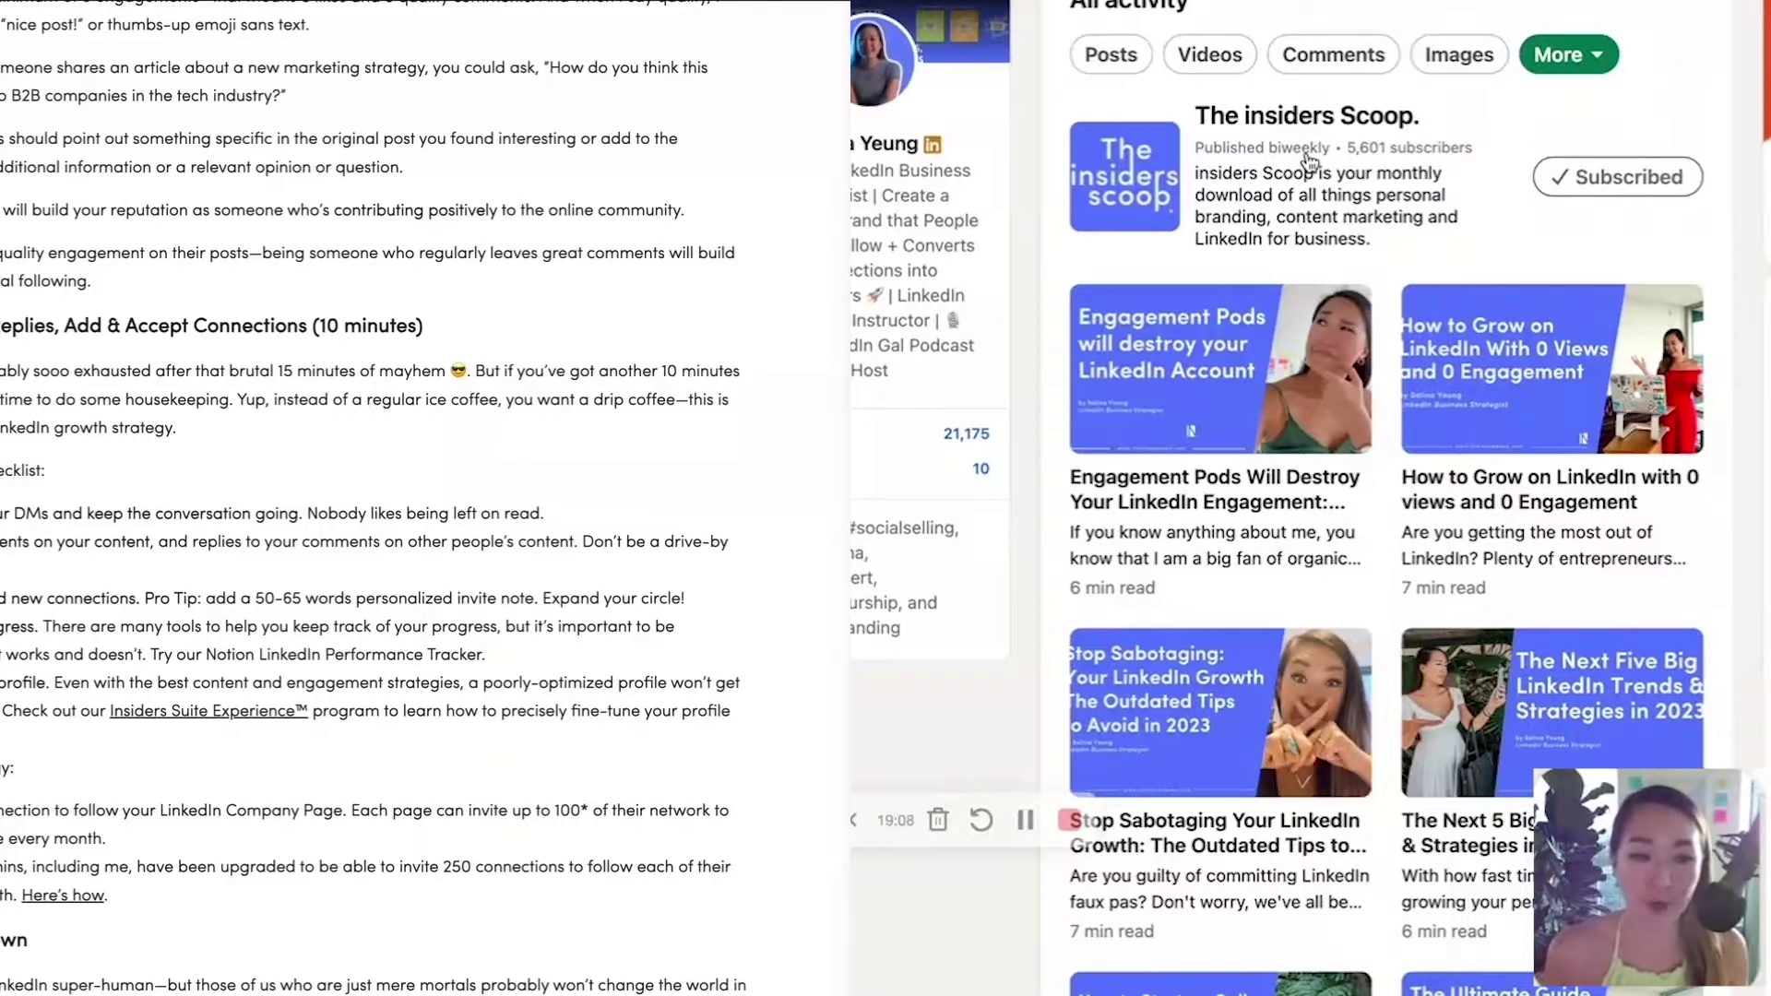
pyautogui.scroll(-1, 1310, 162)
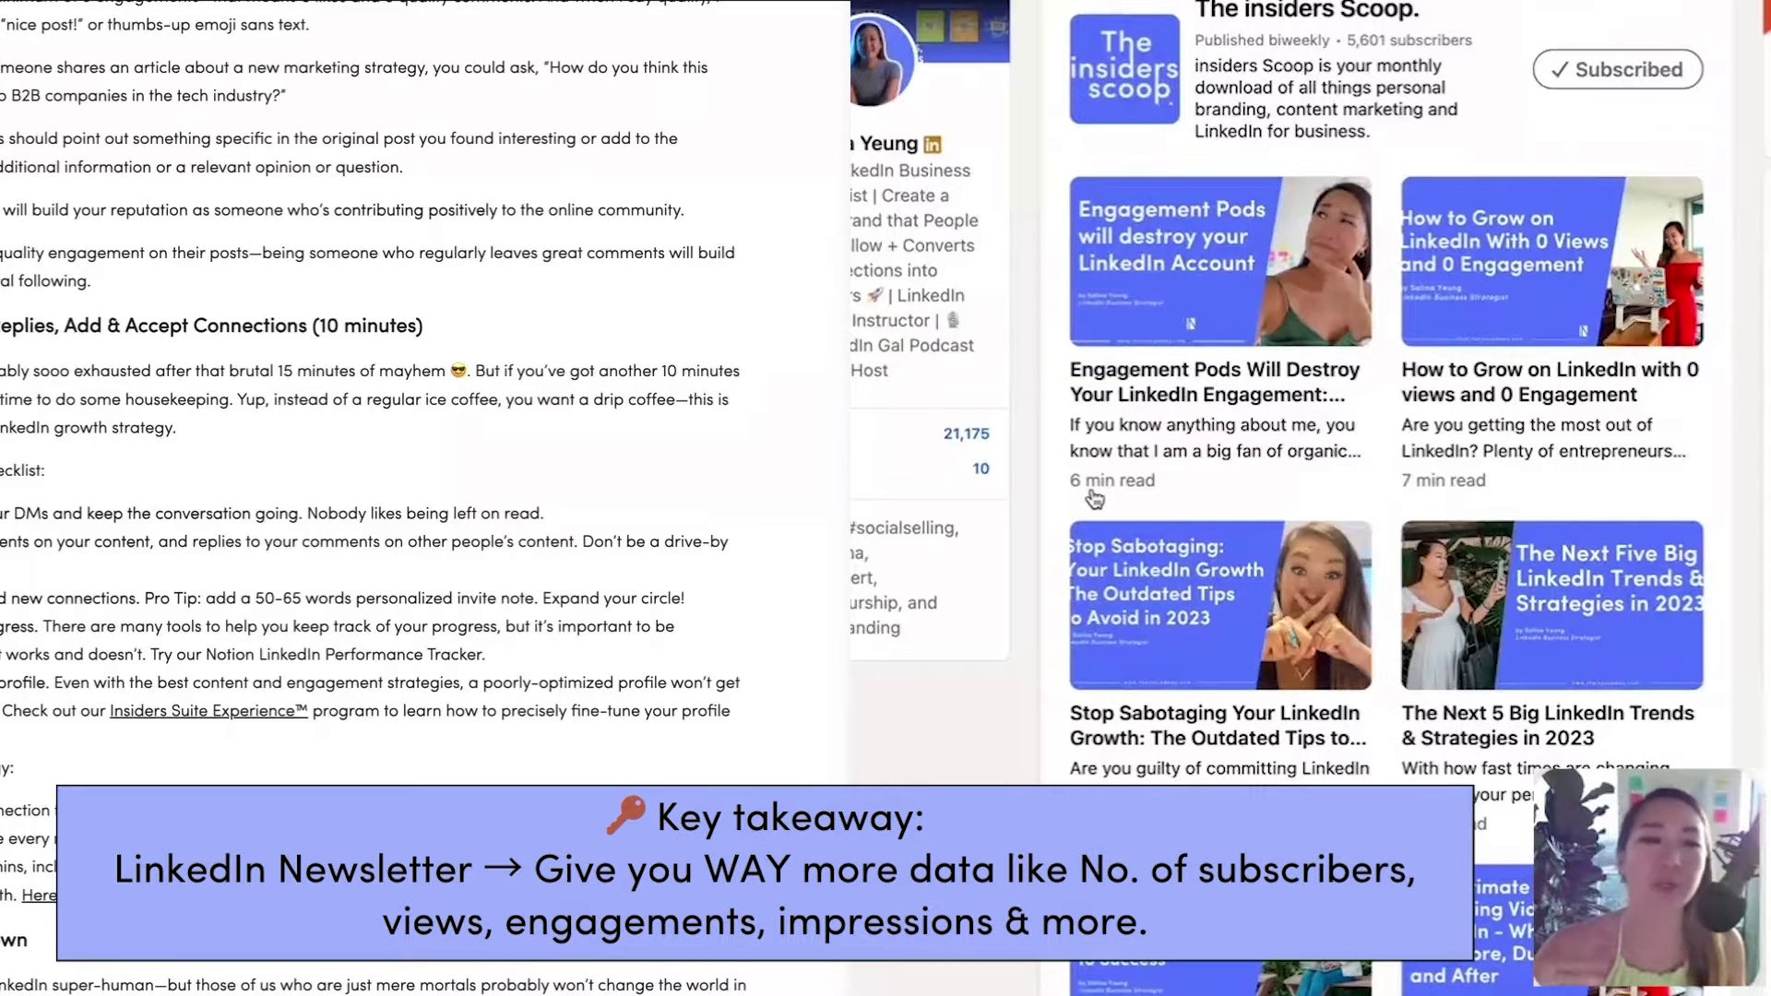
pyautogui.scroll(-2, 1092, 498)
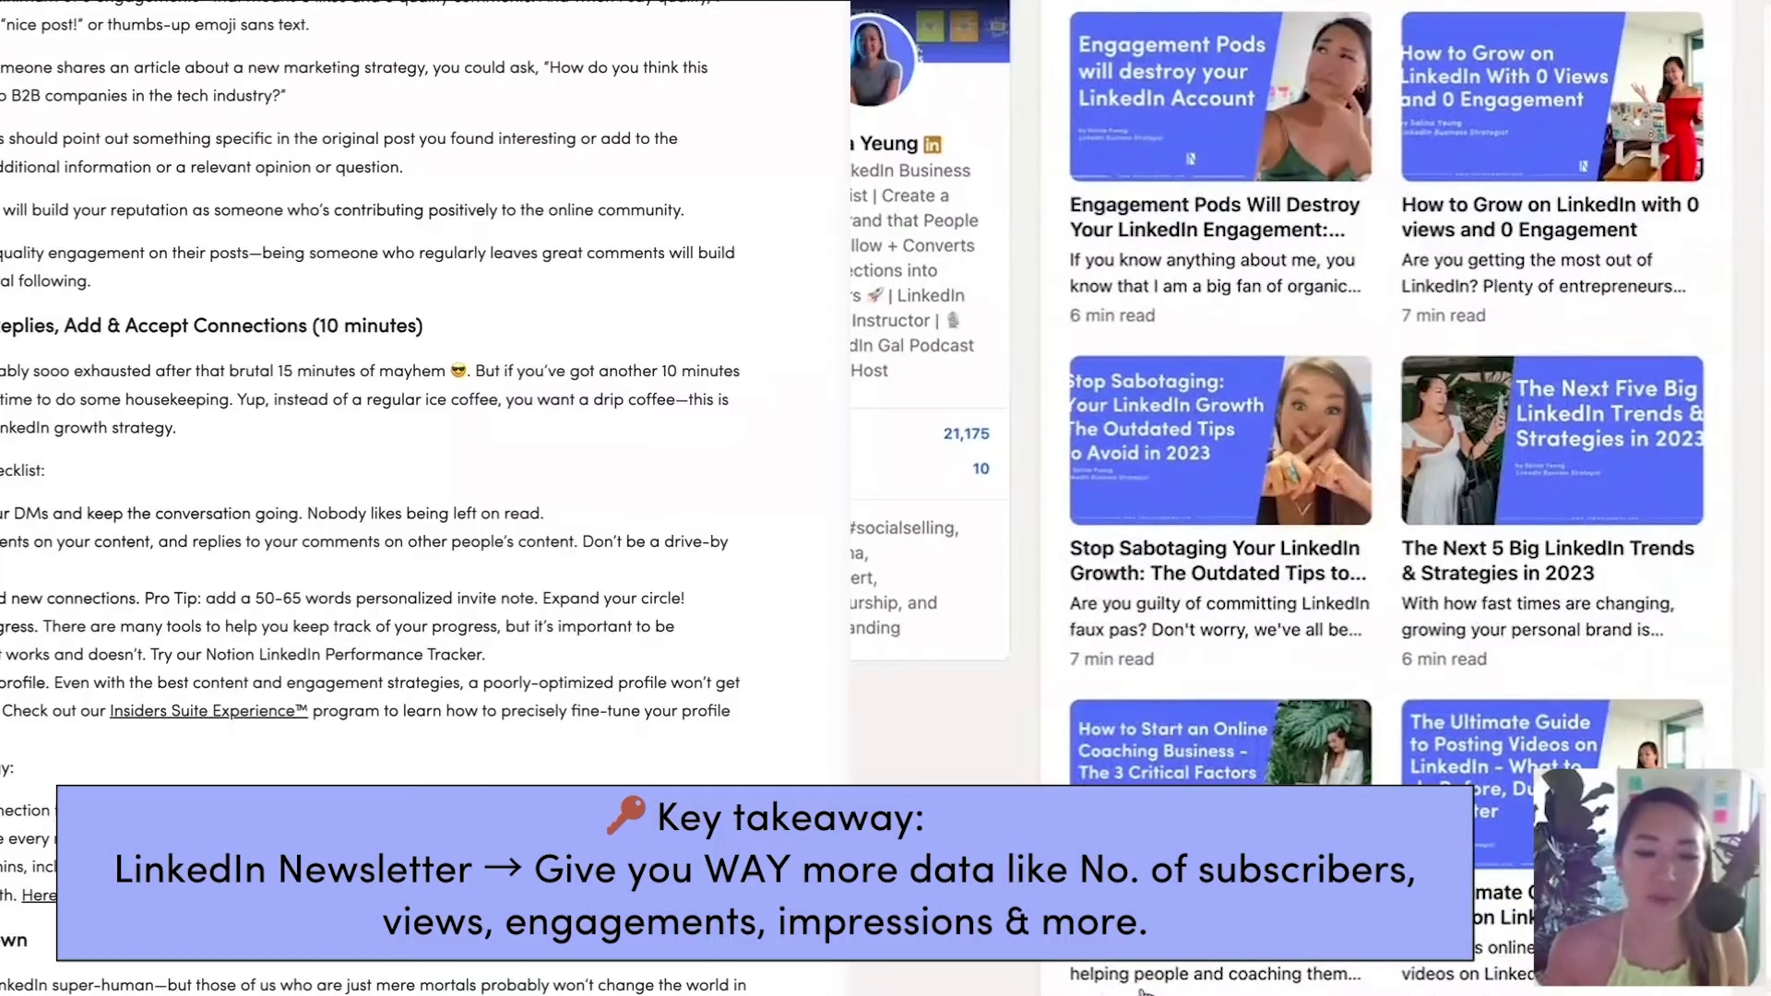
pyautogui.scroll(3, 1384, 553)
# - Switch the activity filter to Articles to view the published articles
pyautogui.click(1569, 8)
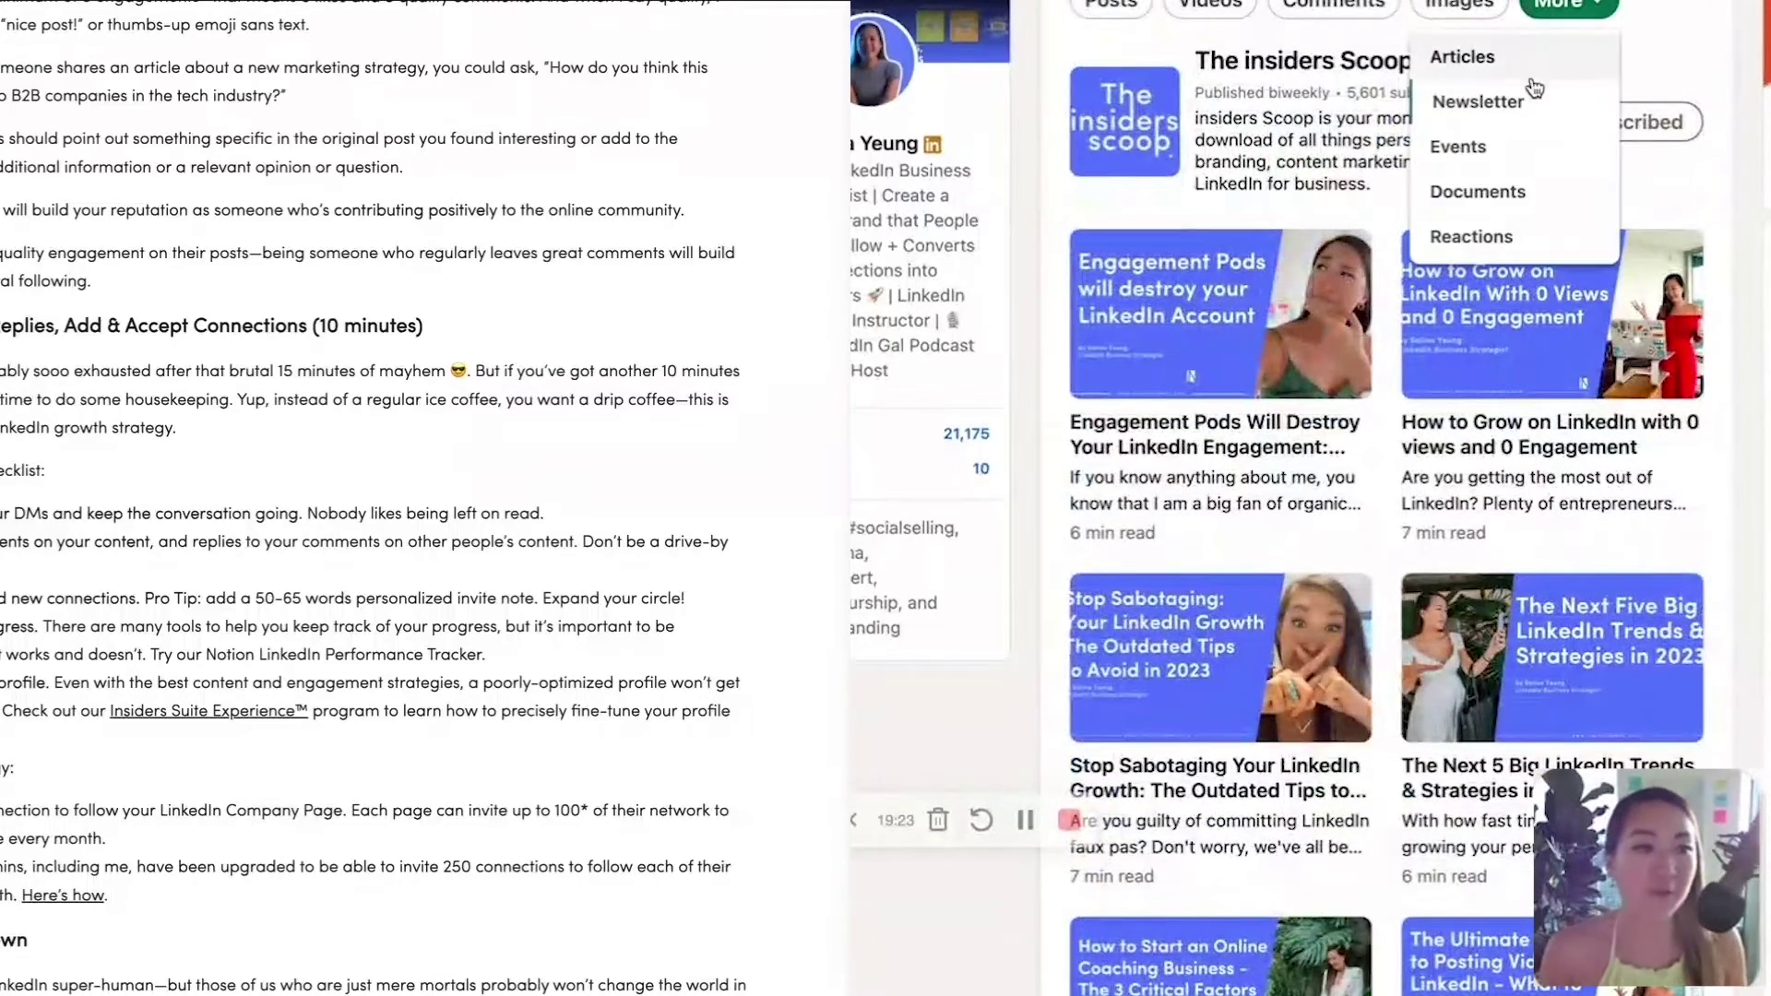
pyautogui.click(1523, 55)
pyautogui.scroll(-2, 1525, 64)
pyautogui.scroll(2, 1524, 64)
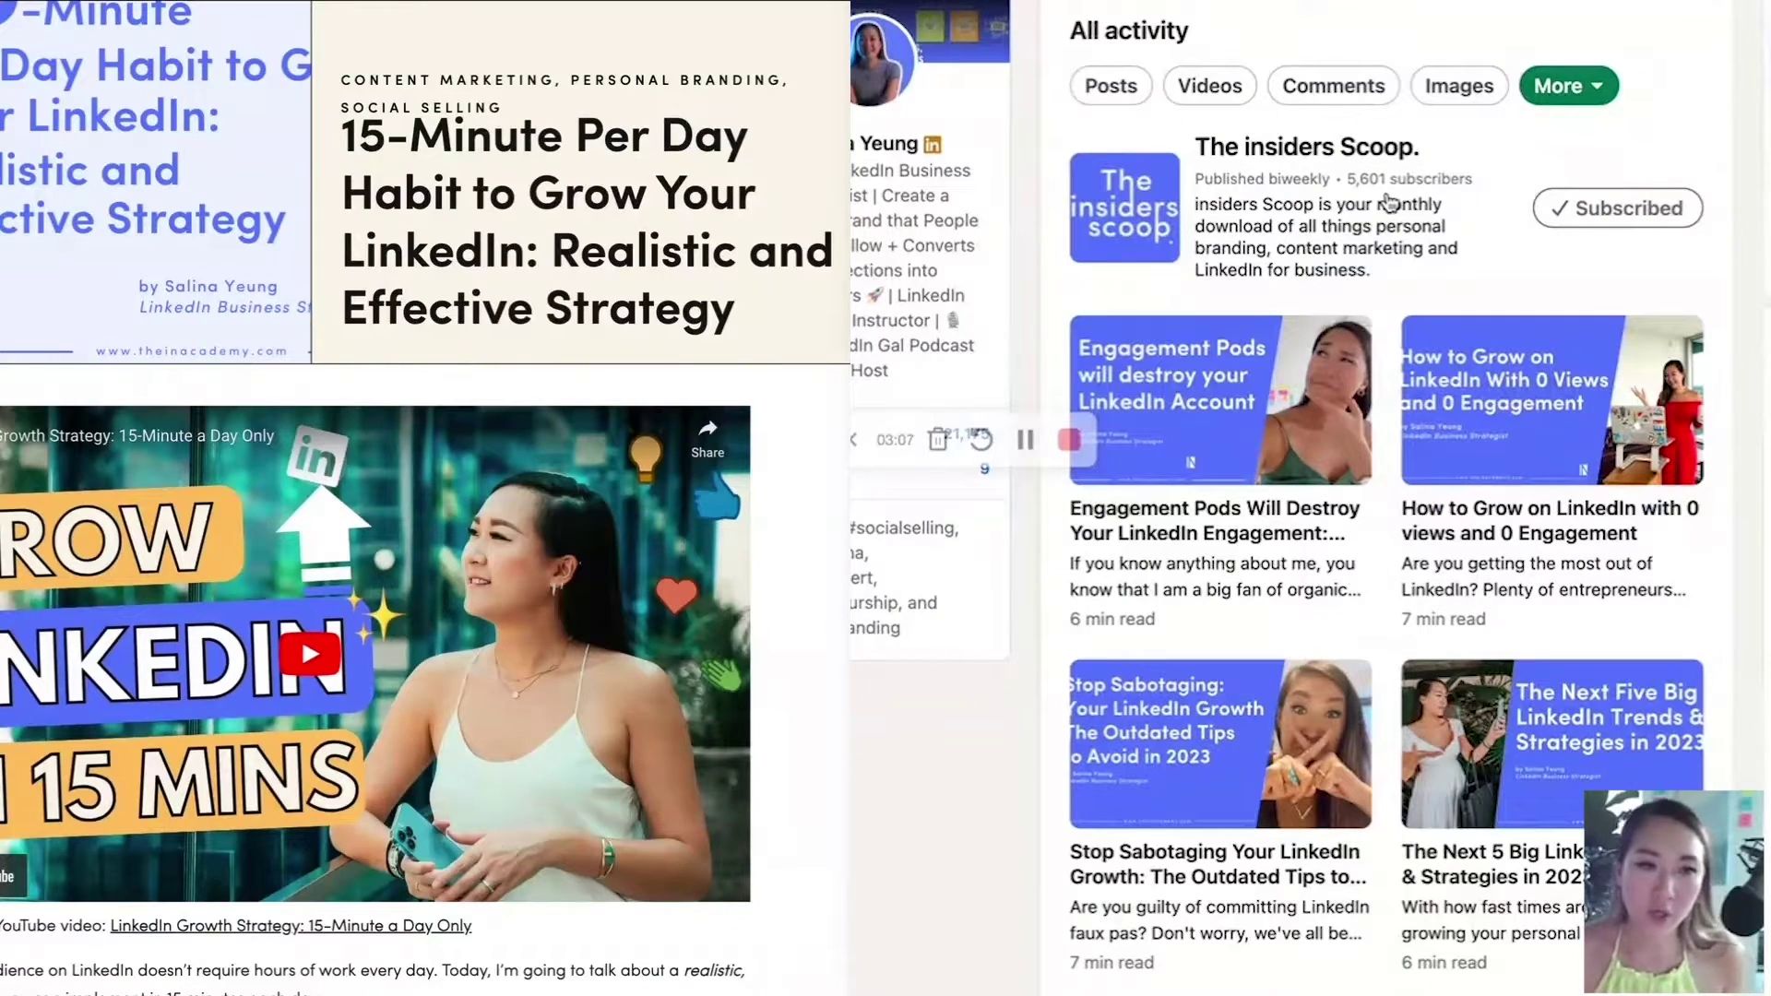
pyautogui.click(1561, 86)
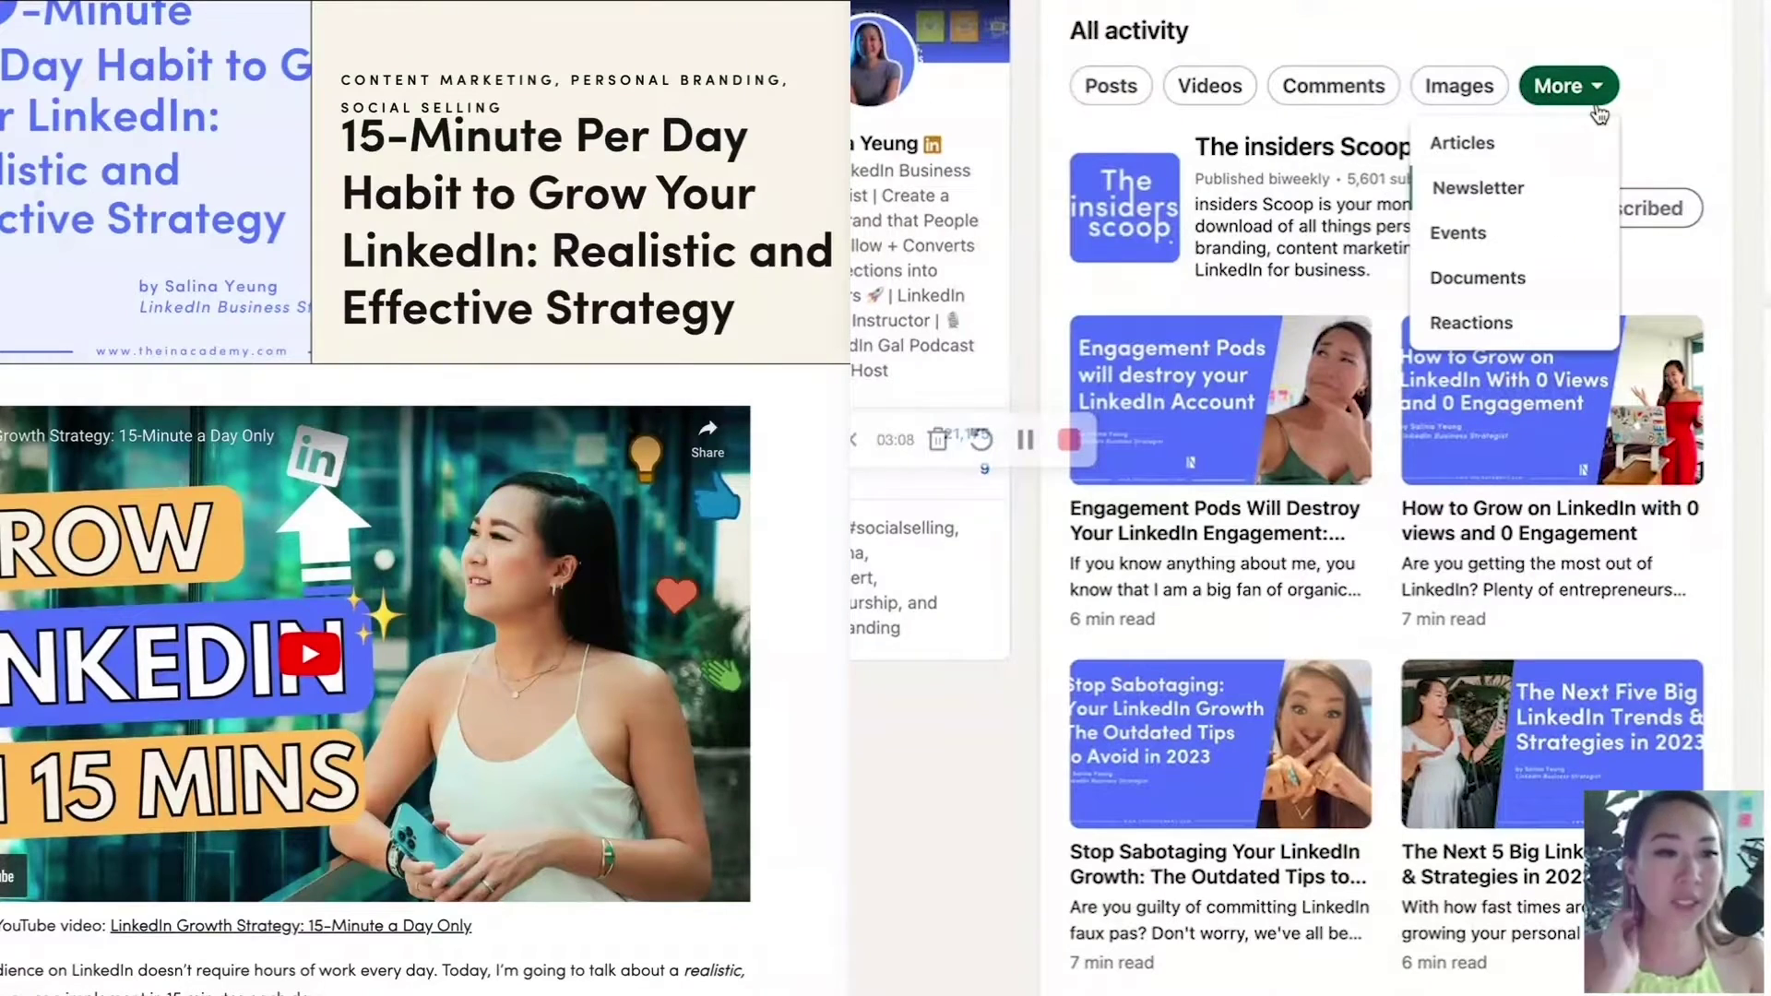
pyautogui.click(1536, 149)
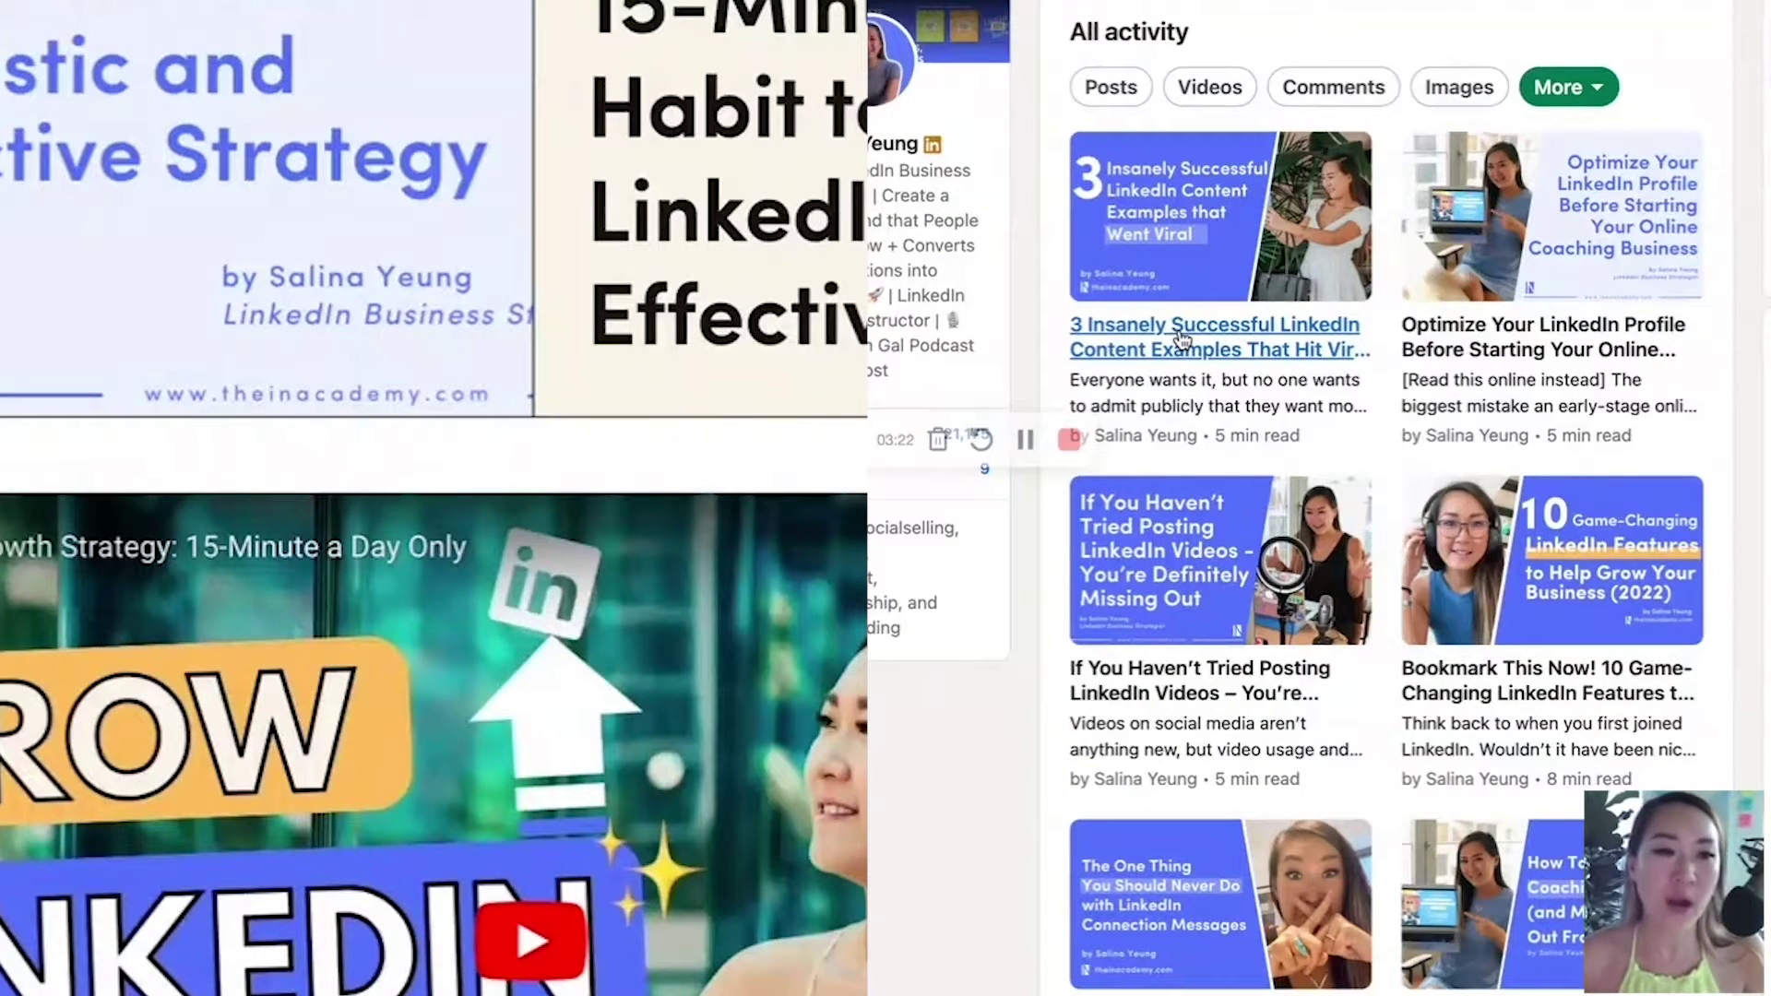
# - Switch the activity filter back to Newsletter and browse The insiders Scoop editions
pyautogui.click(1567, 88)
pyautogui.click(1477, 189)
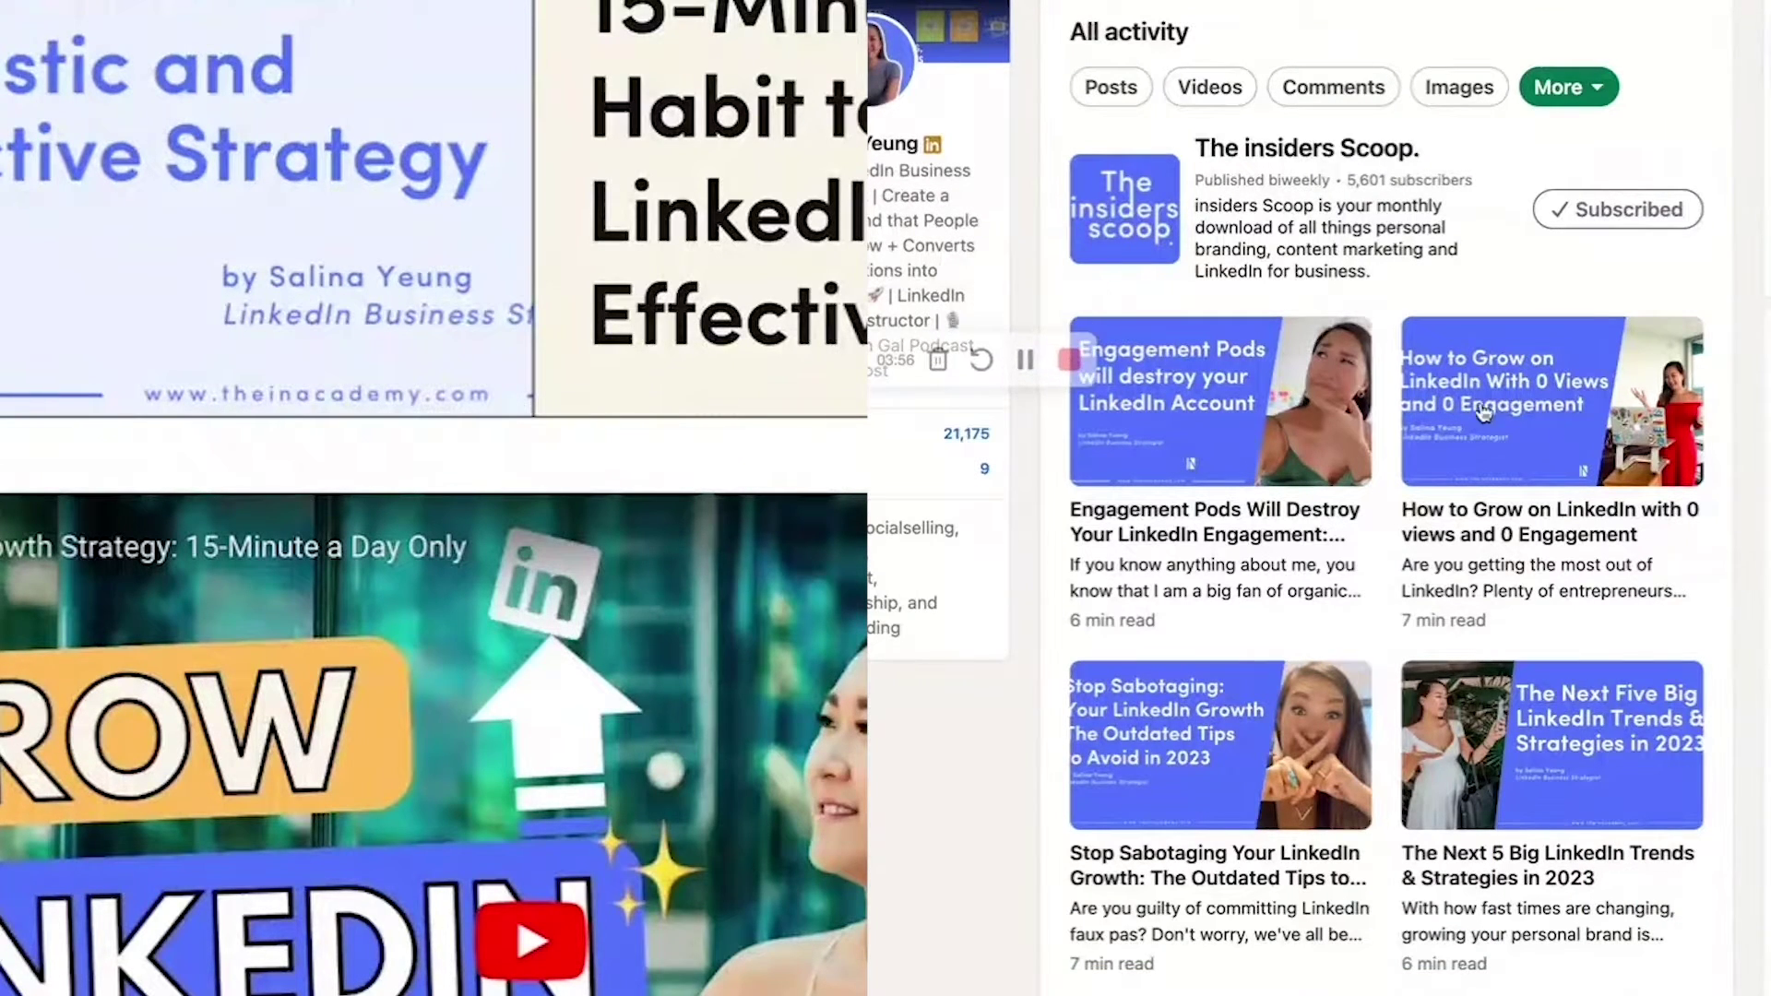
pyautogui.scroll(-1, 1528, 413)
pyautogui.scroll(-3, 1529, 413)
pyautogui.scroll(4, 1477, 399)
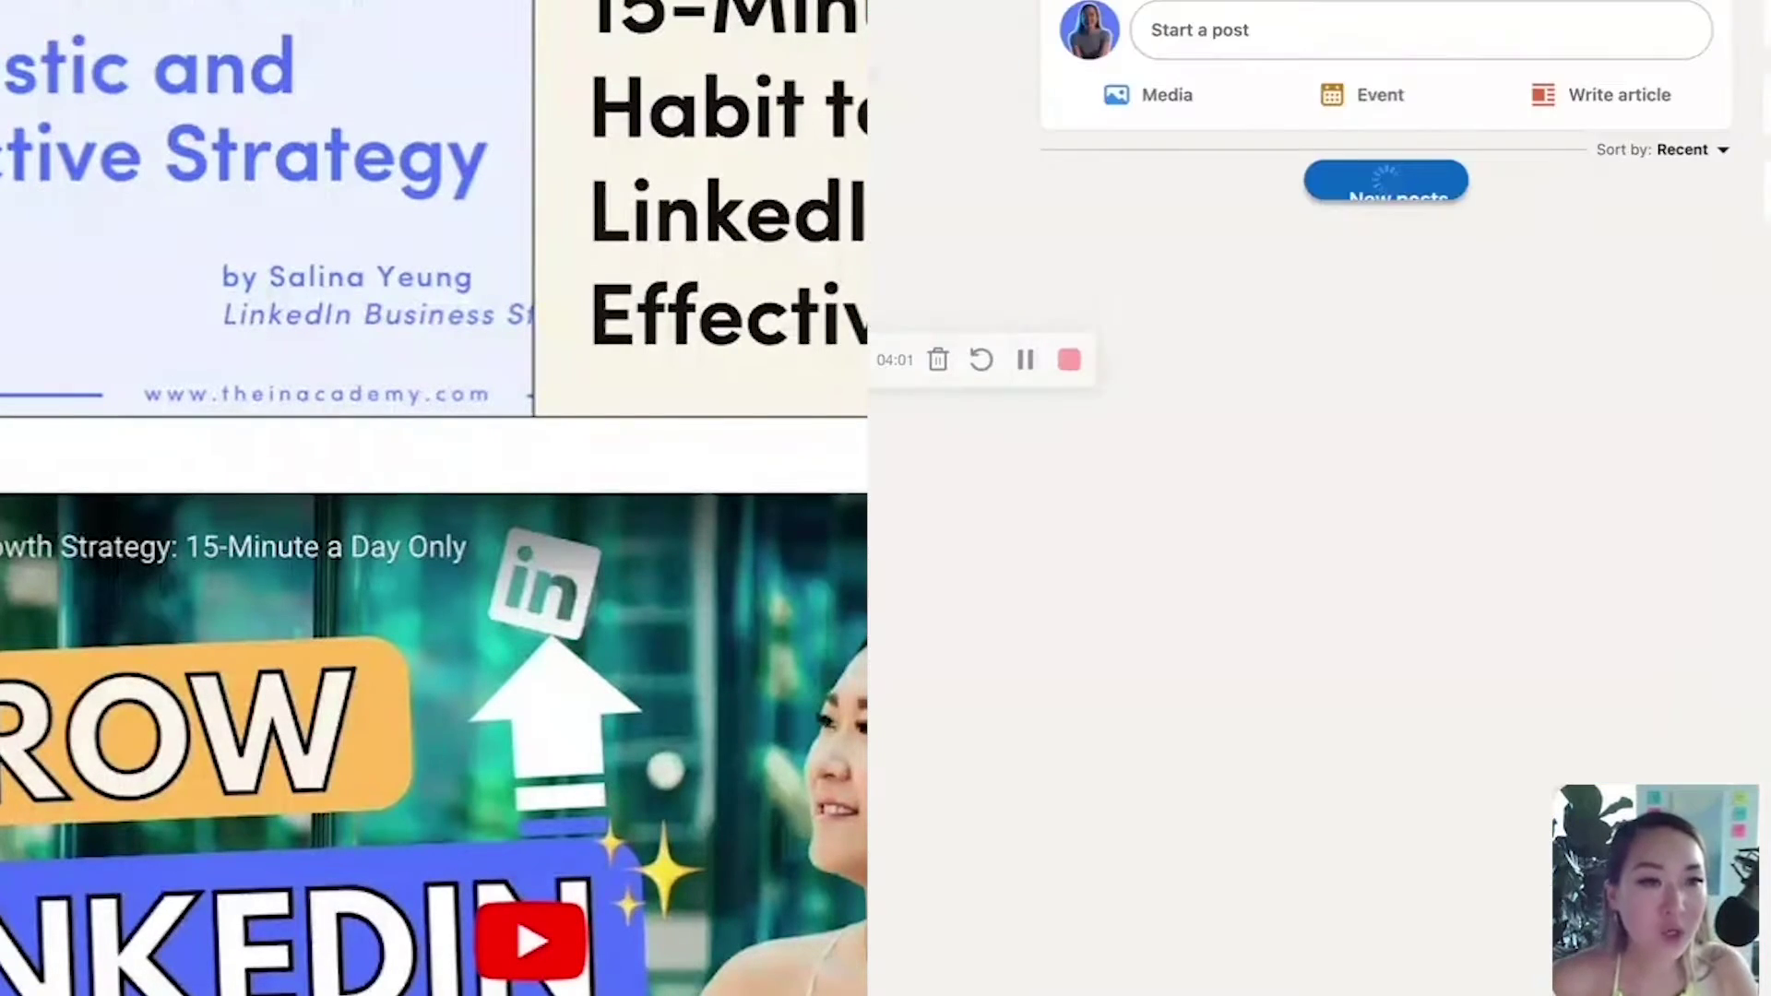
# - On the profile, try adding a newsletter to Featured and close the empty picker
pyautogui.hotkey('alt', 'Left')
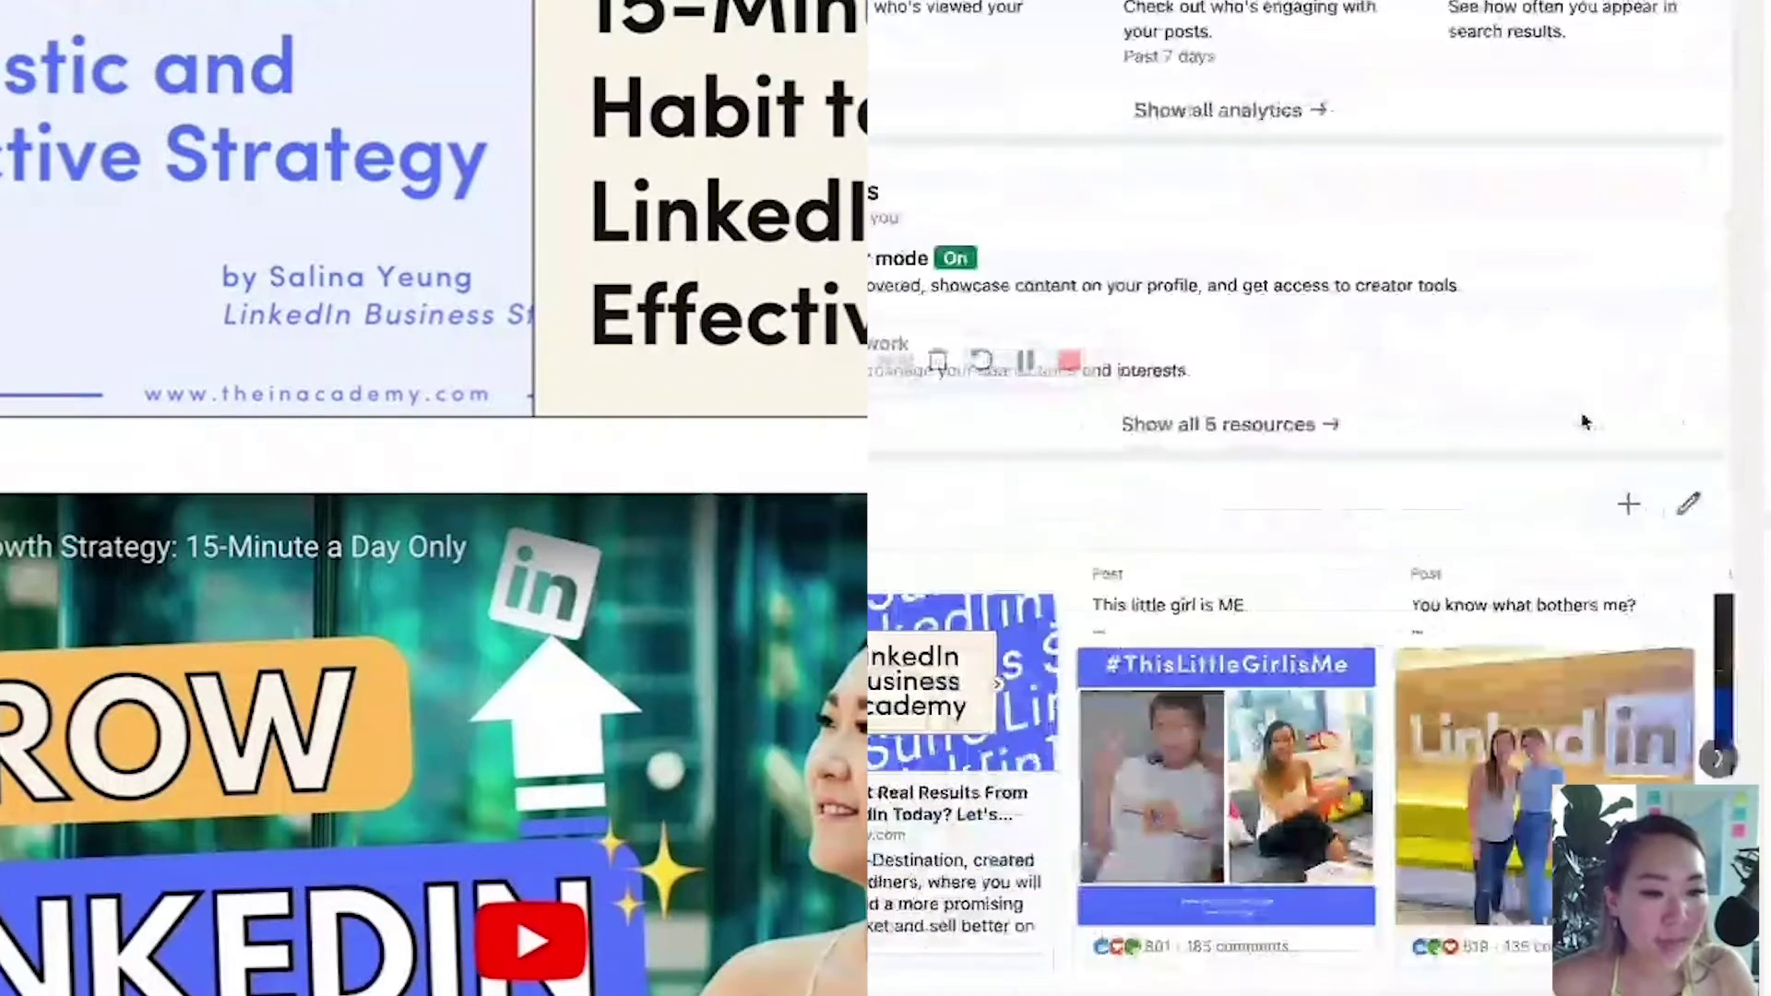
pyautogui.scroll(-3, 1486, 391)
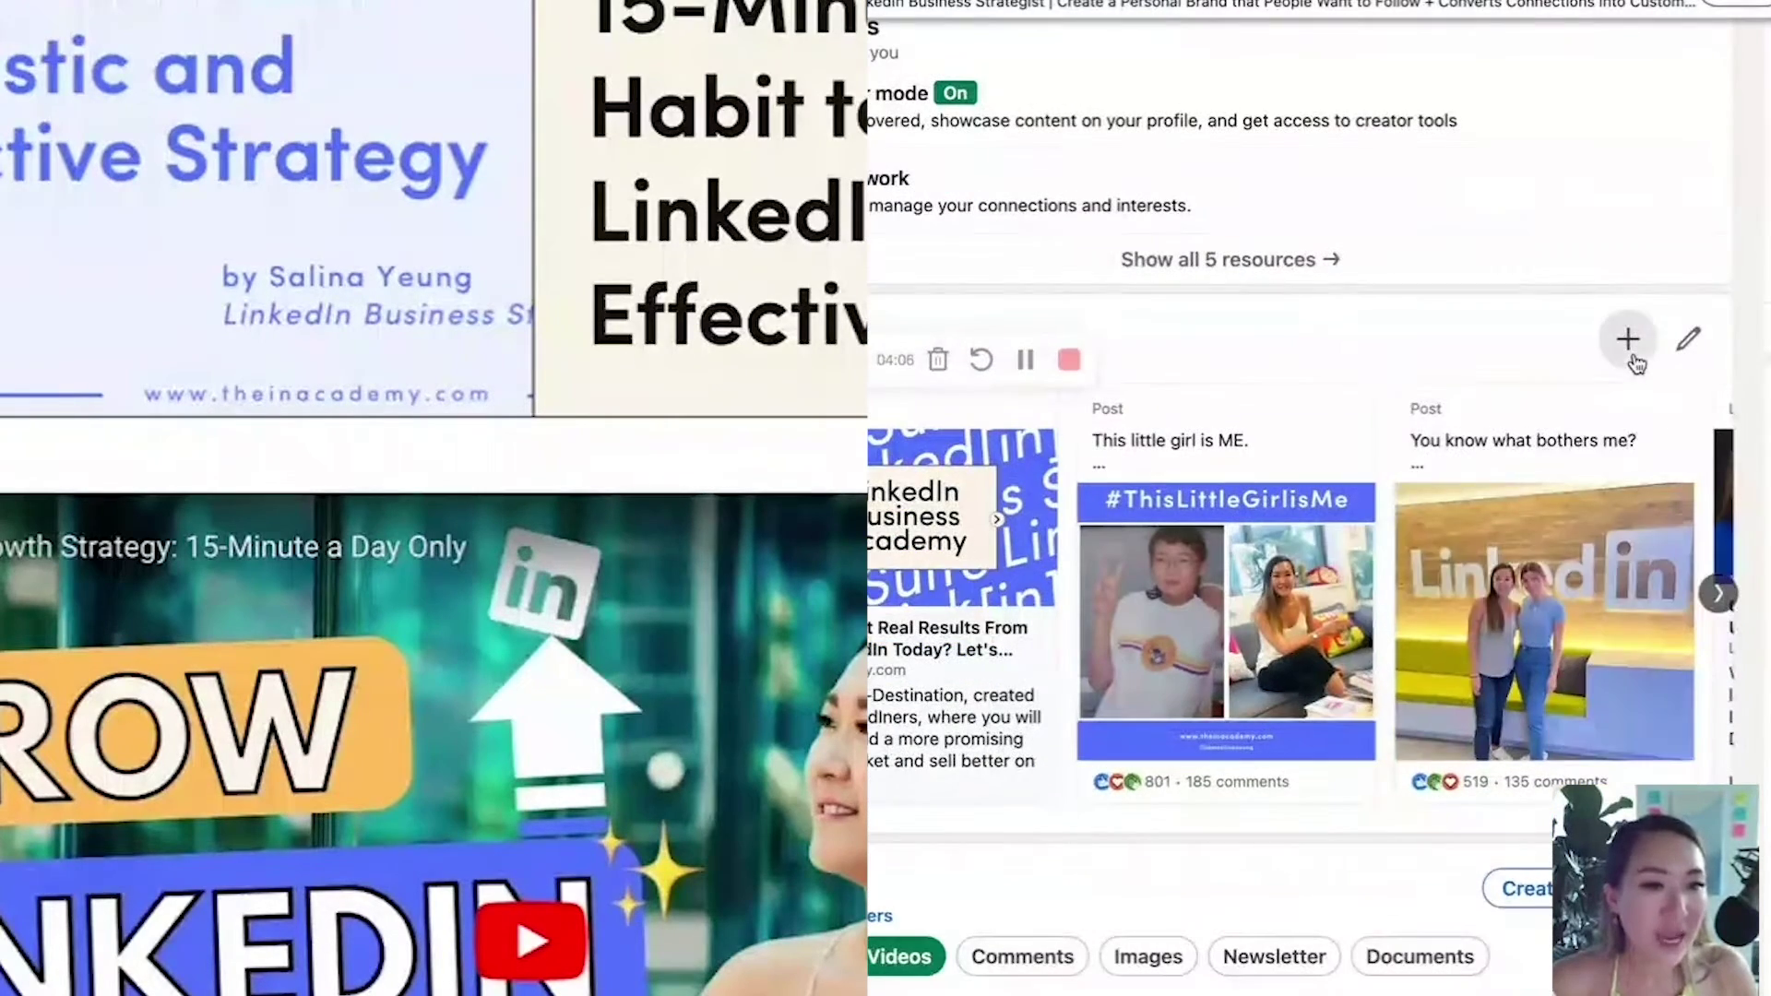
pyautogui.click(1629, 342)
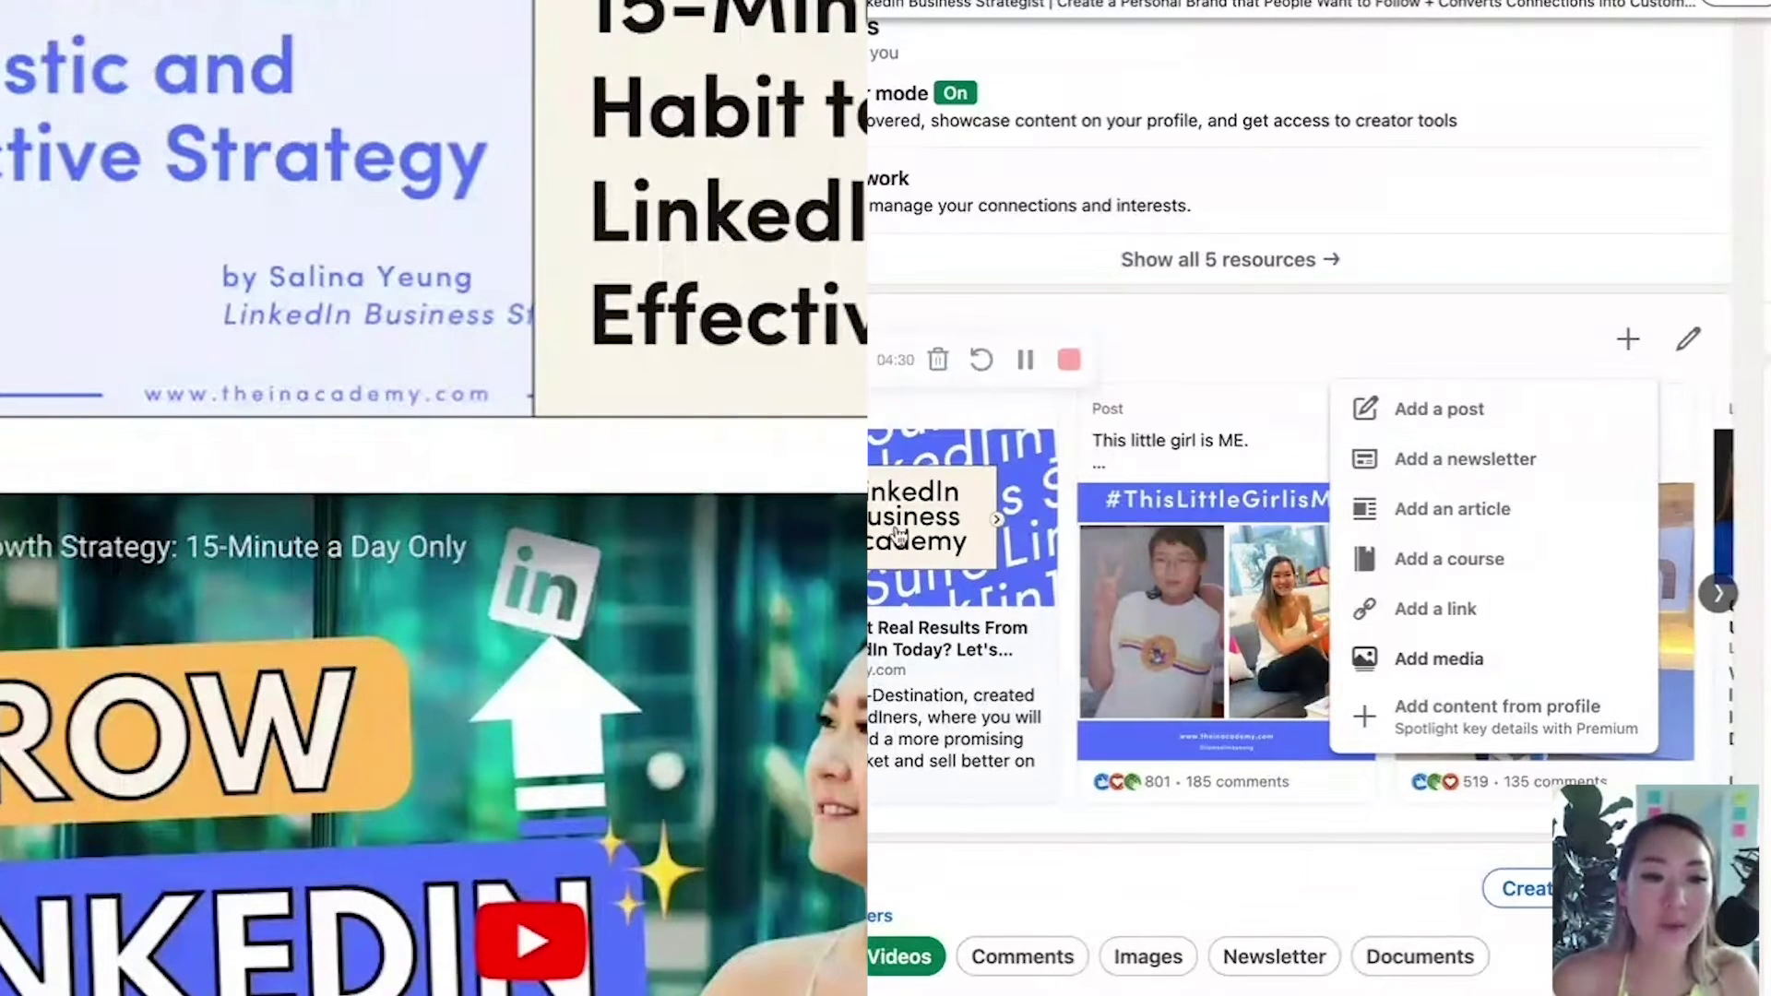
pyautogui.click(1458, 464)
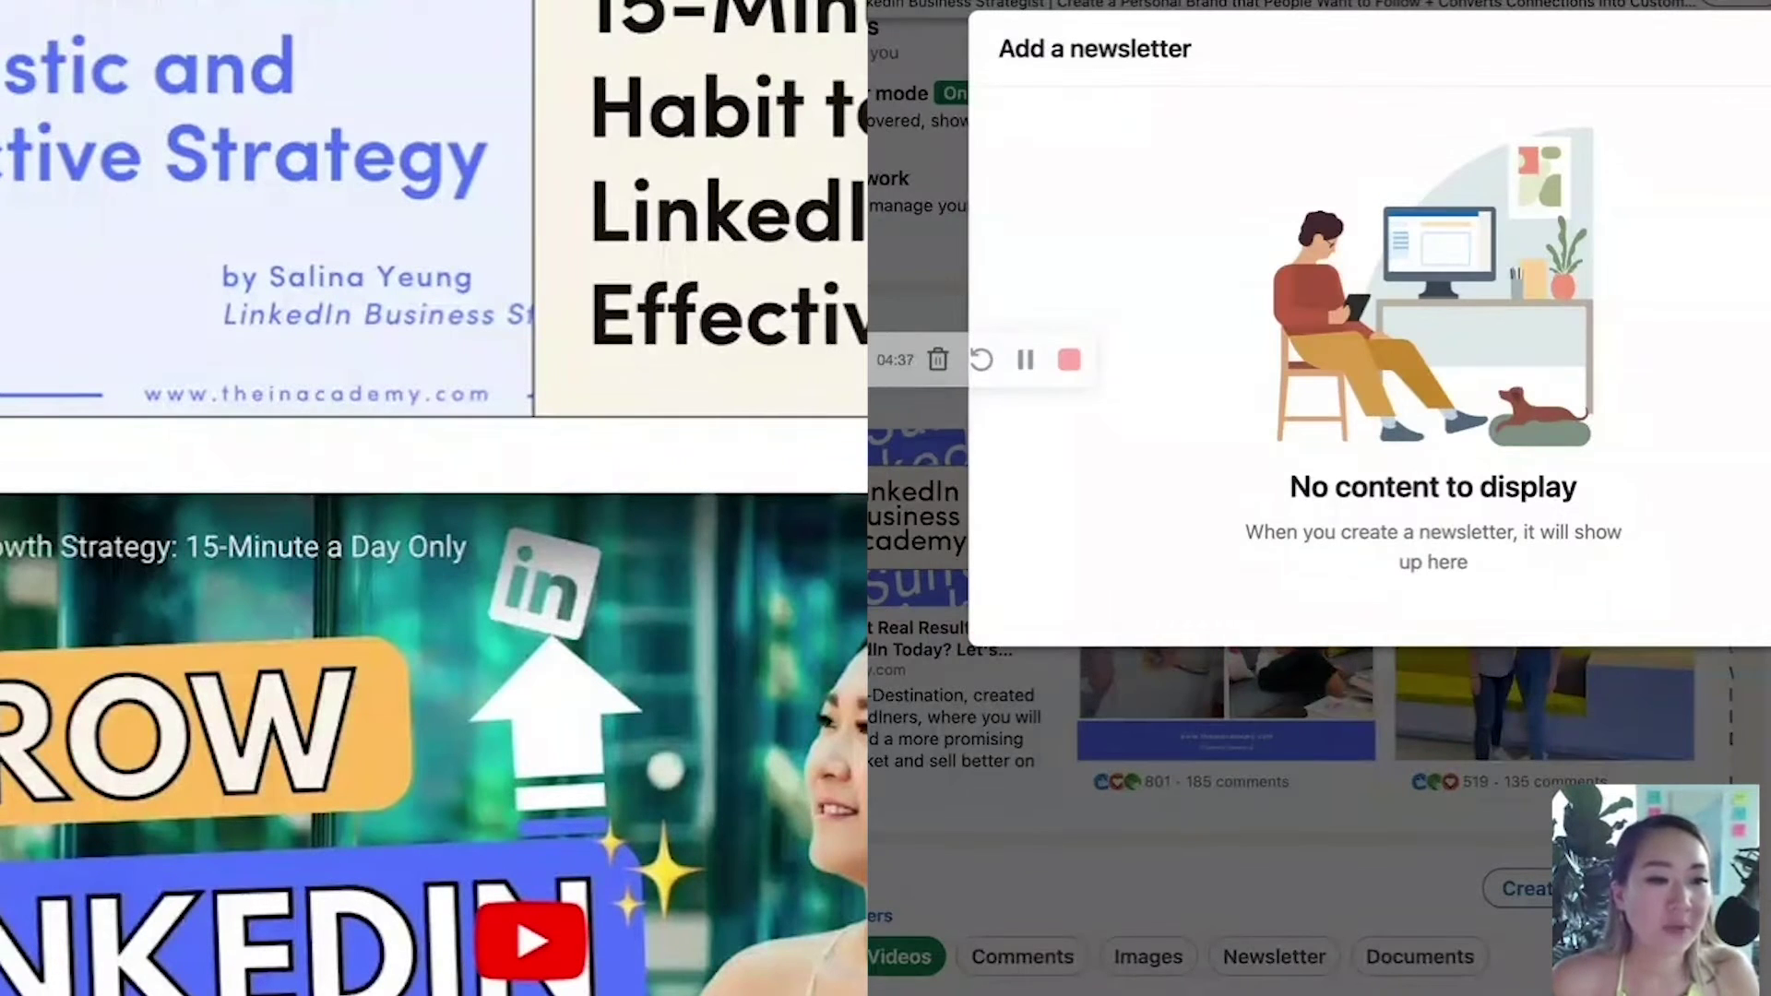
pyautogui.press('Escape')
# - Retry featuring a newsletter from Featured editing, then exit back to the profile
pyautogui.click(1690, 341)
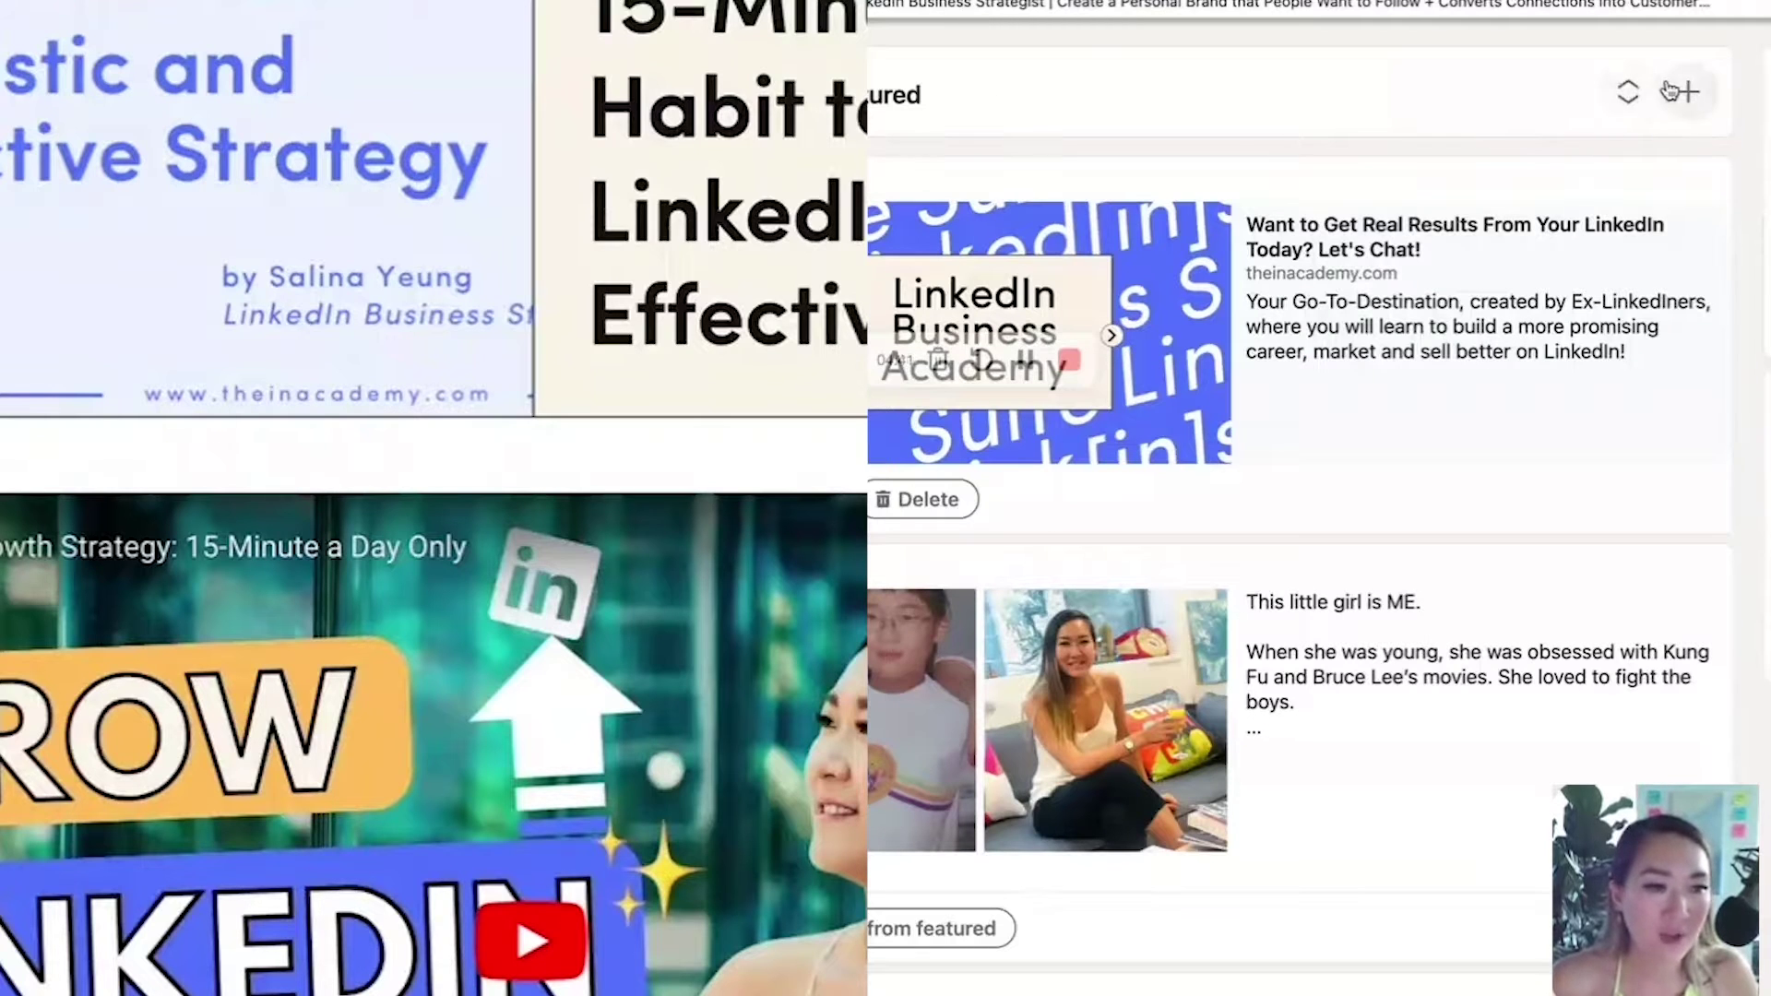
pyautogui.click(1683, 91)
pyautogui.click(1522, 212)
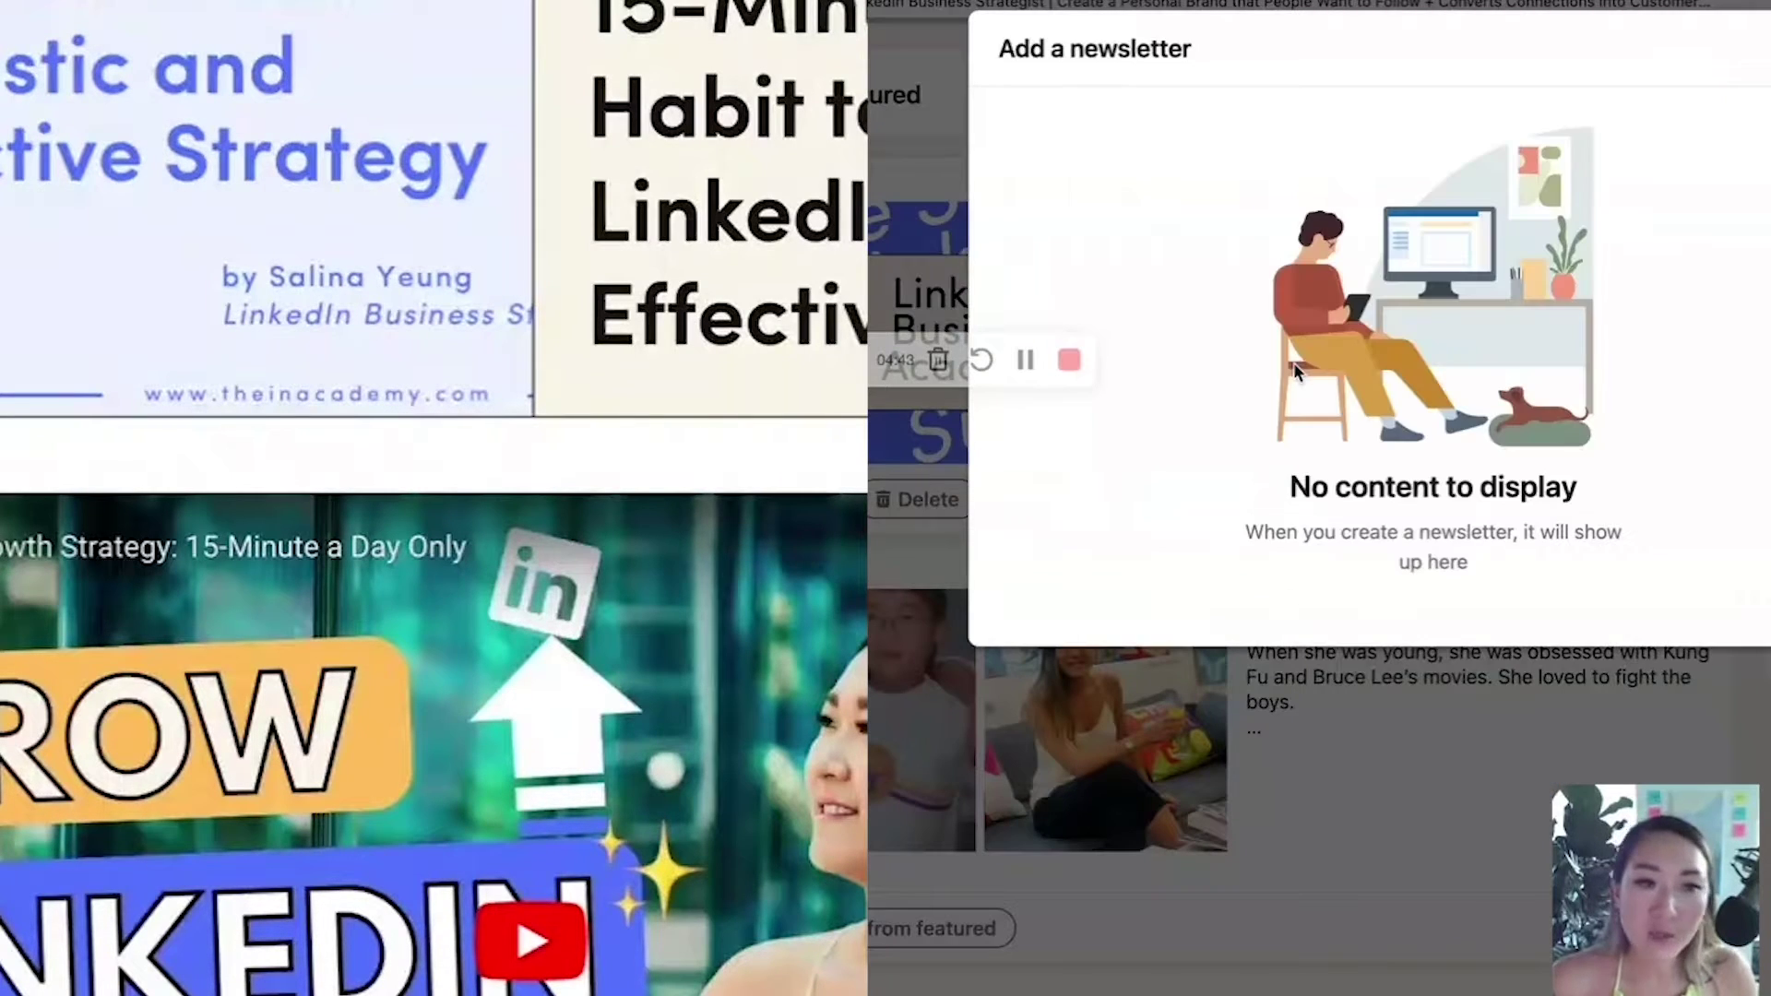
pyautogui.press('Escape')
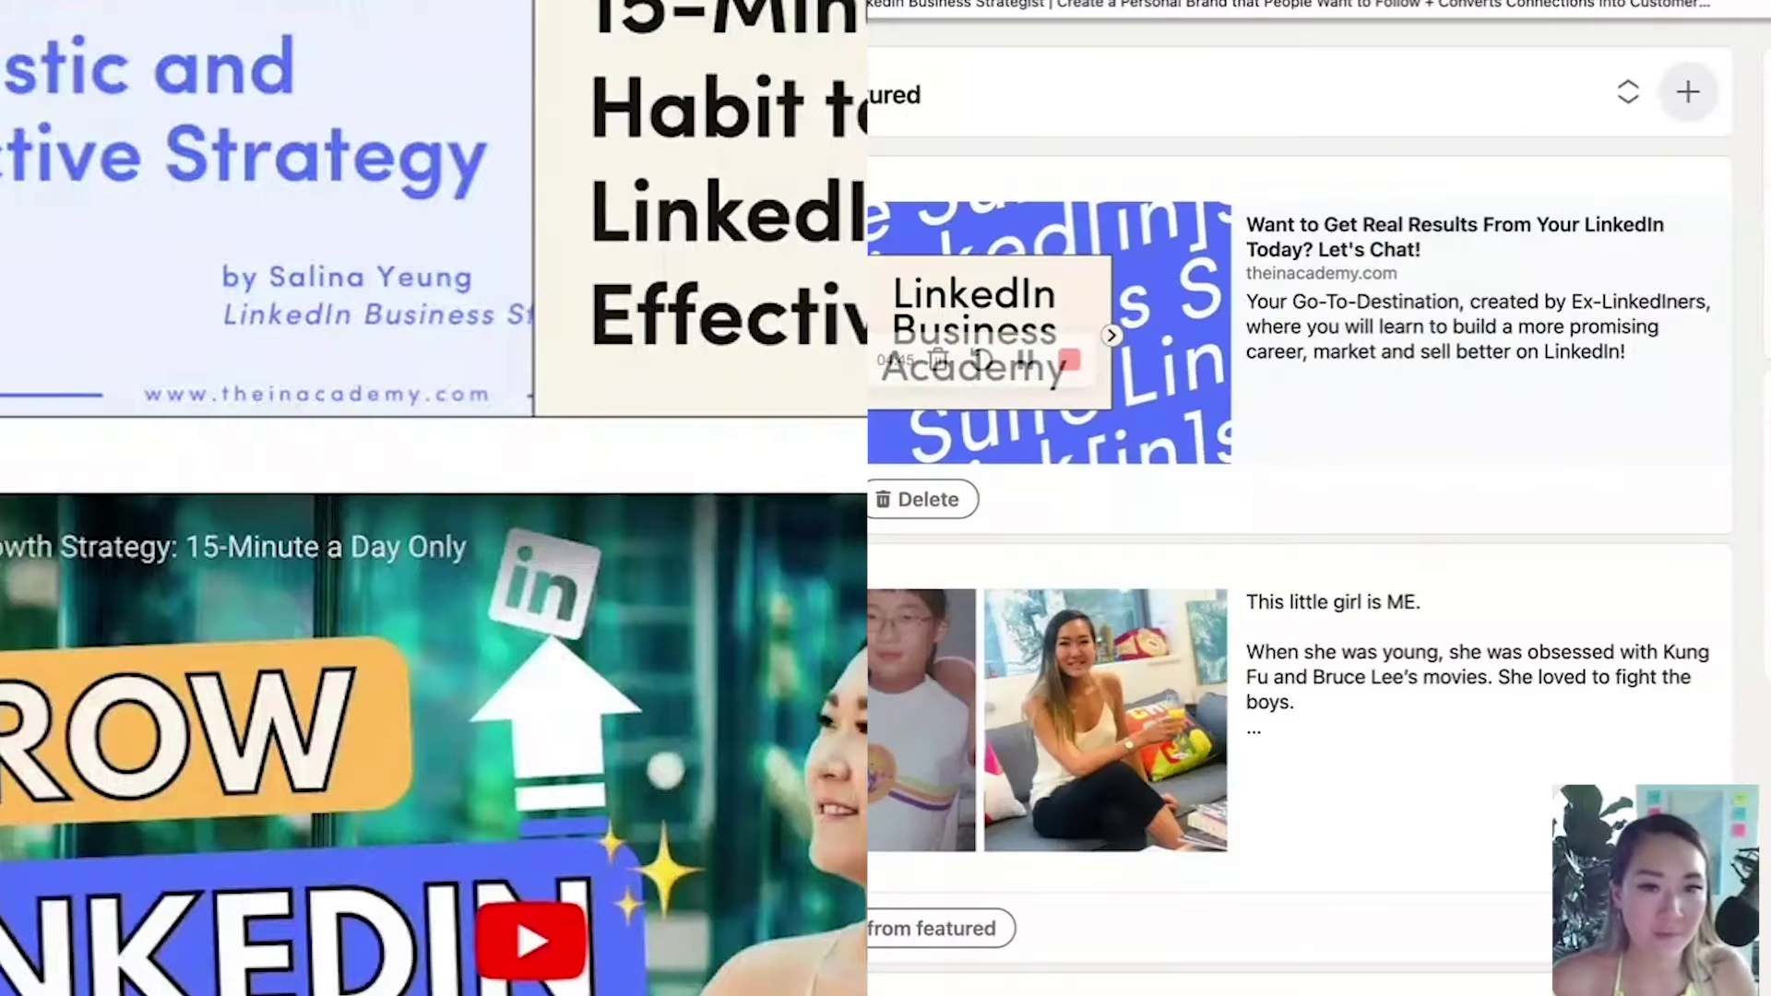
pyautogui.hotkey('alt', 'Left')
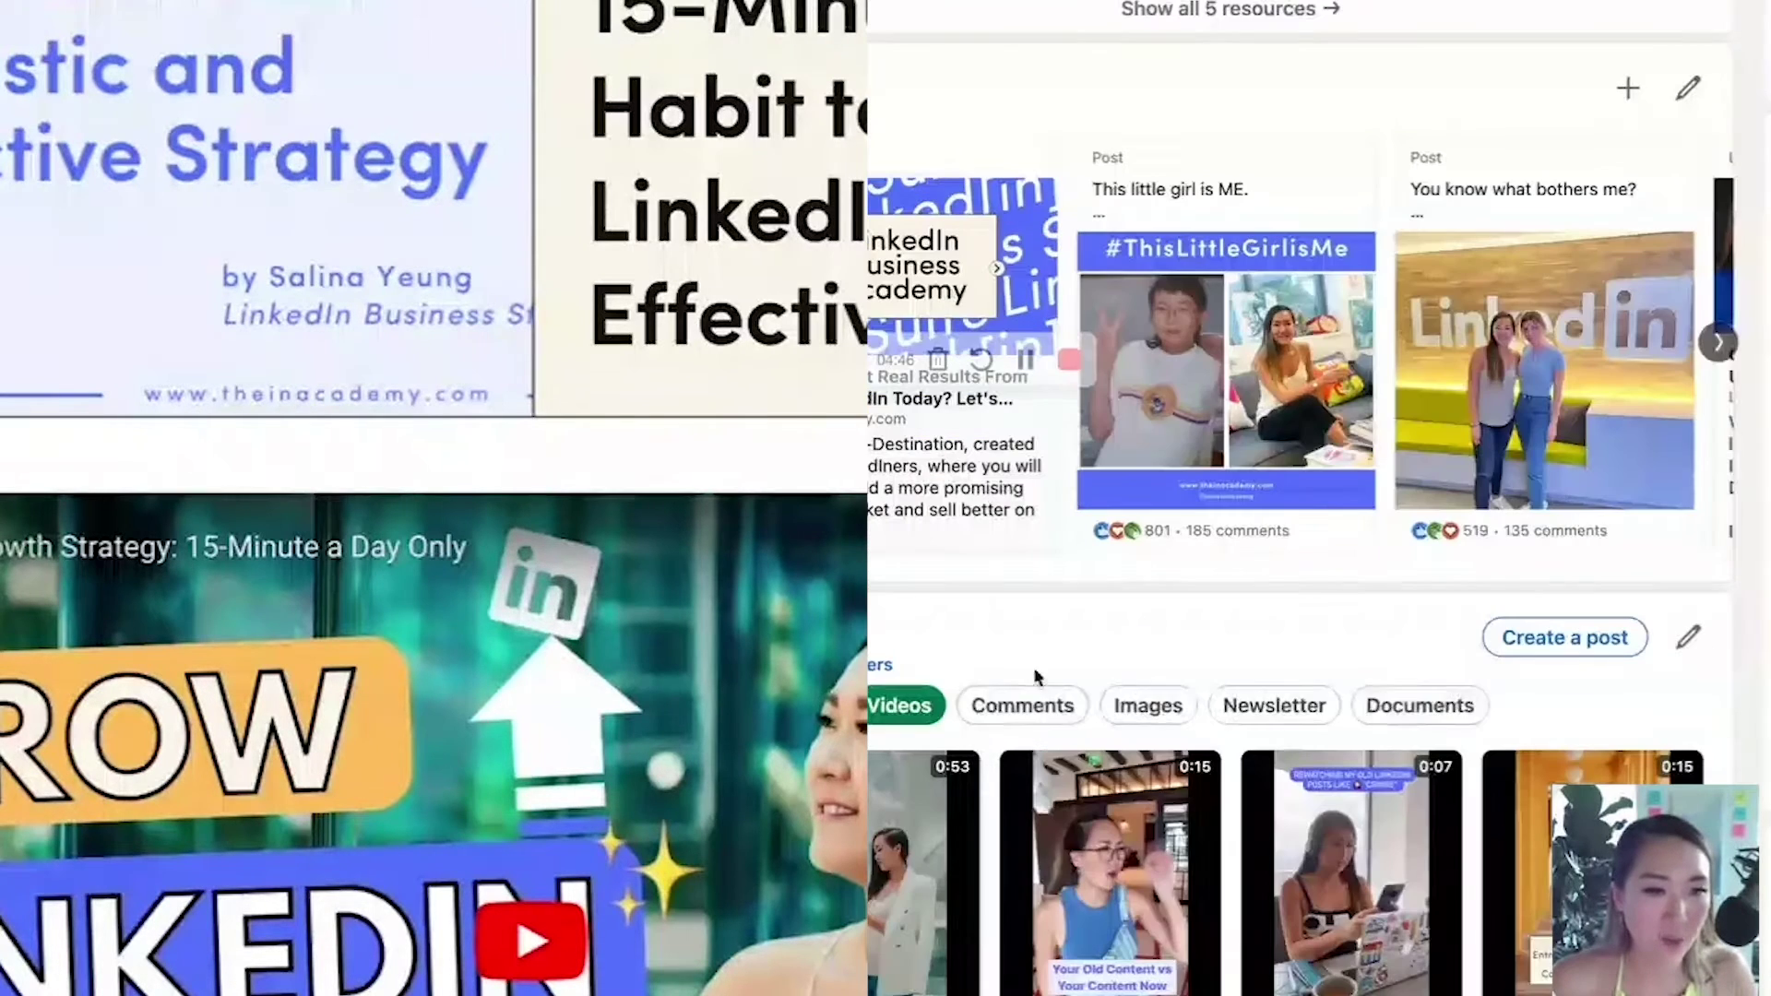
pyautogui.scroll(-3, 1260, 406)
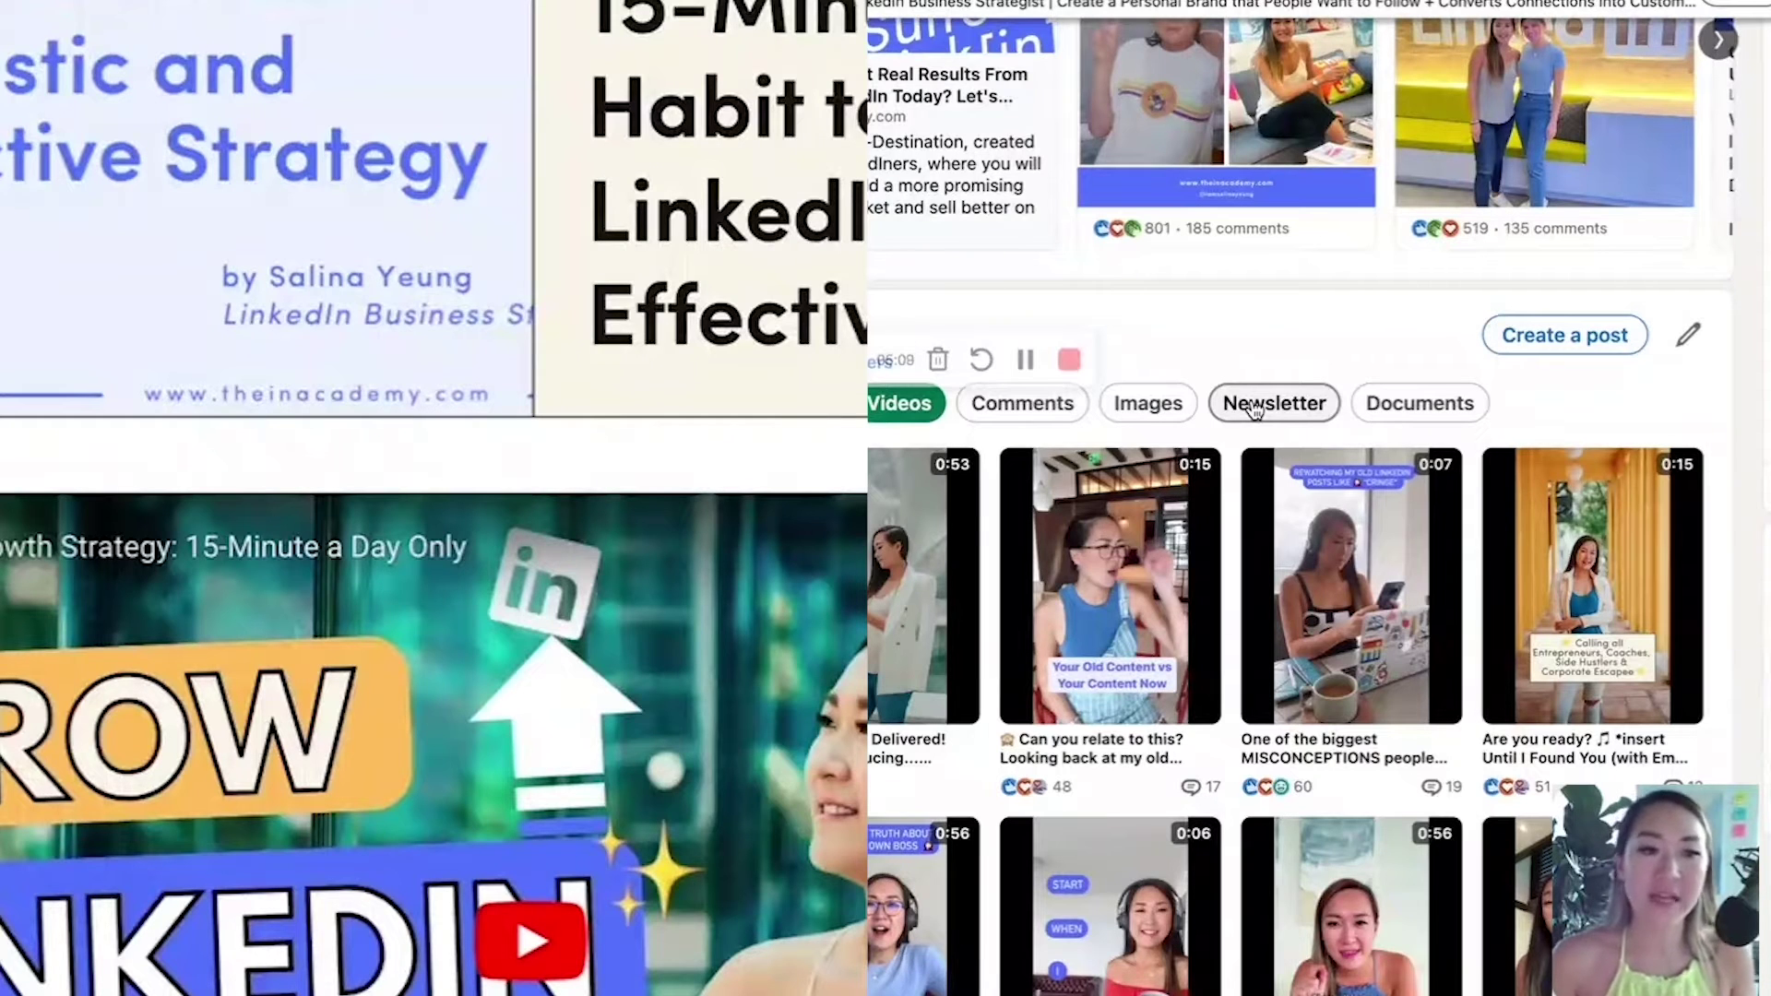
# - Set the profile's activity to show Newsletter first and save
pyautogui.click(1687, 336)
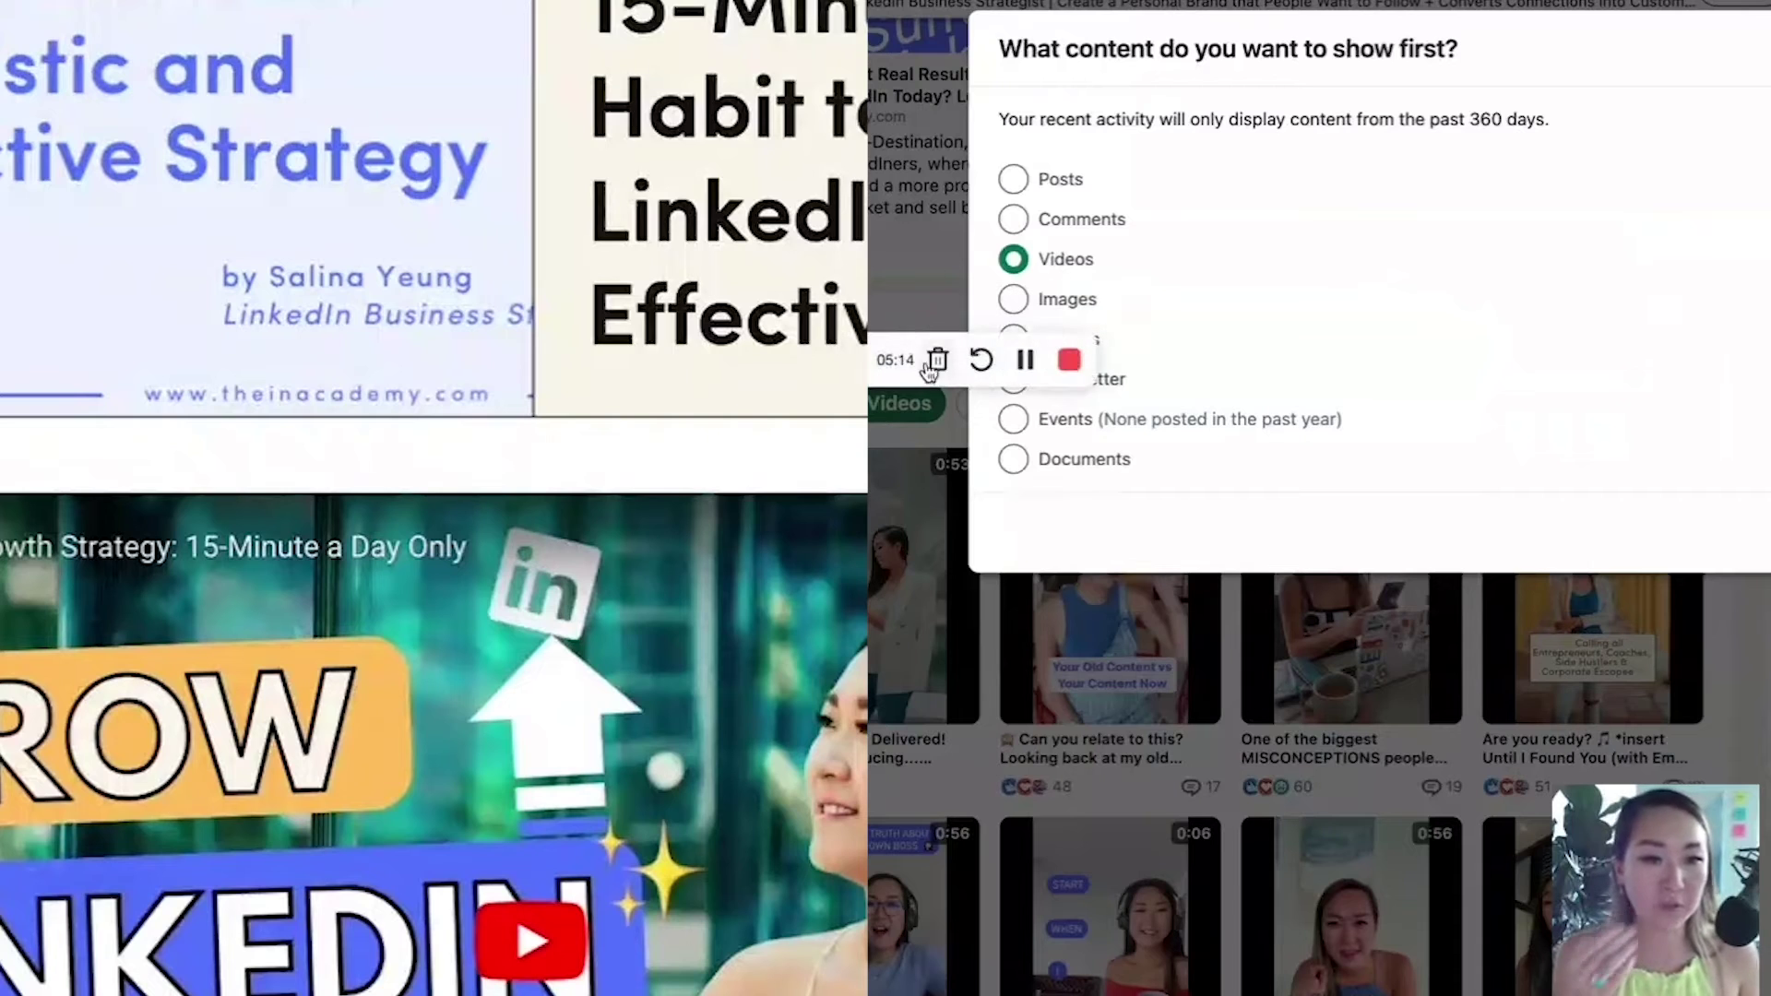
pyautogui.click(1015, 379)
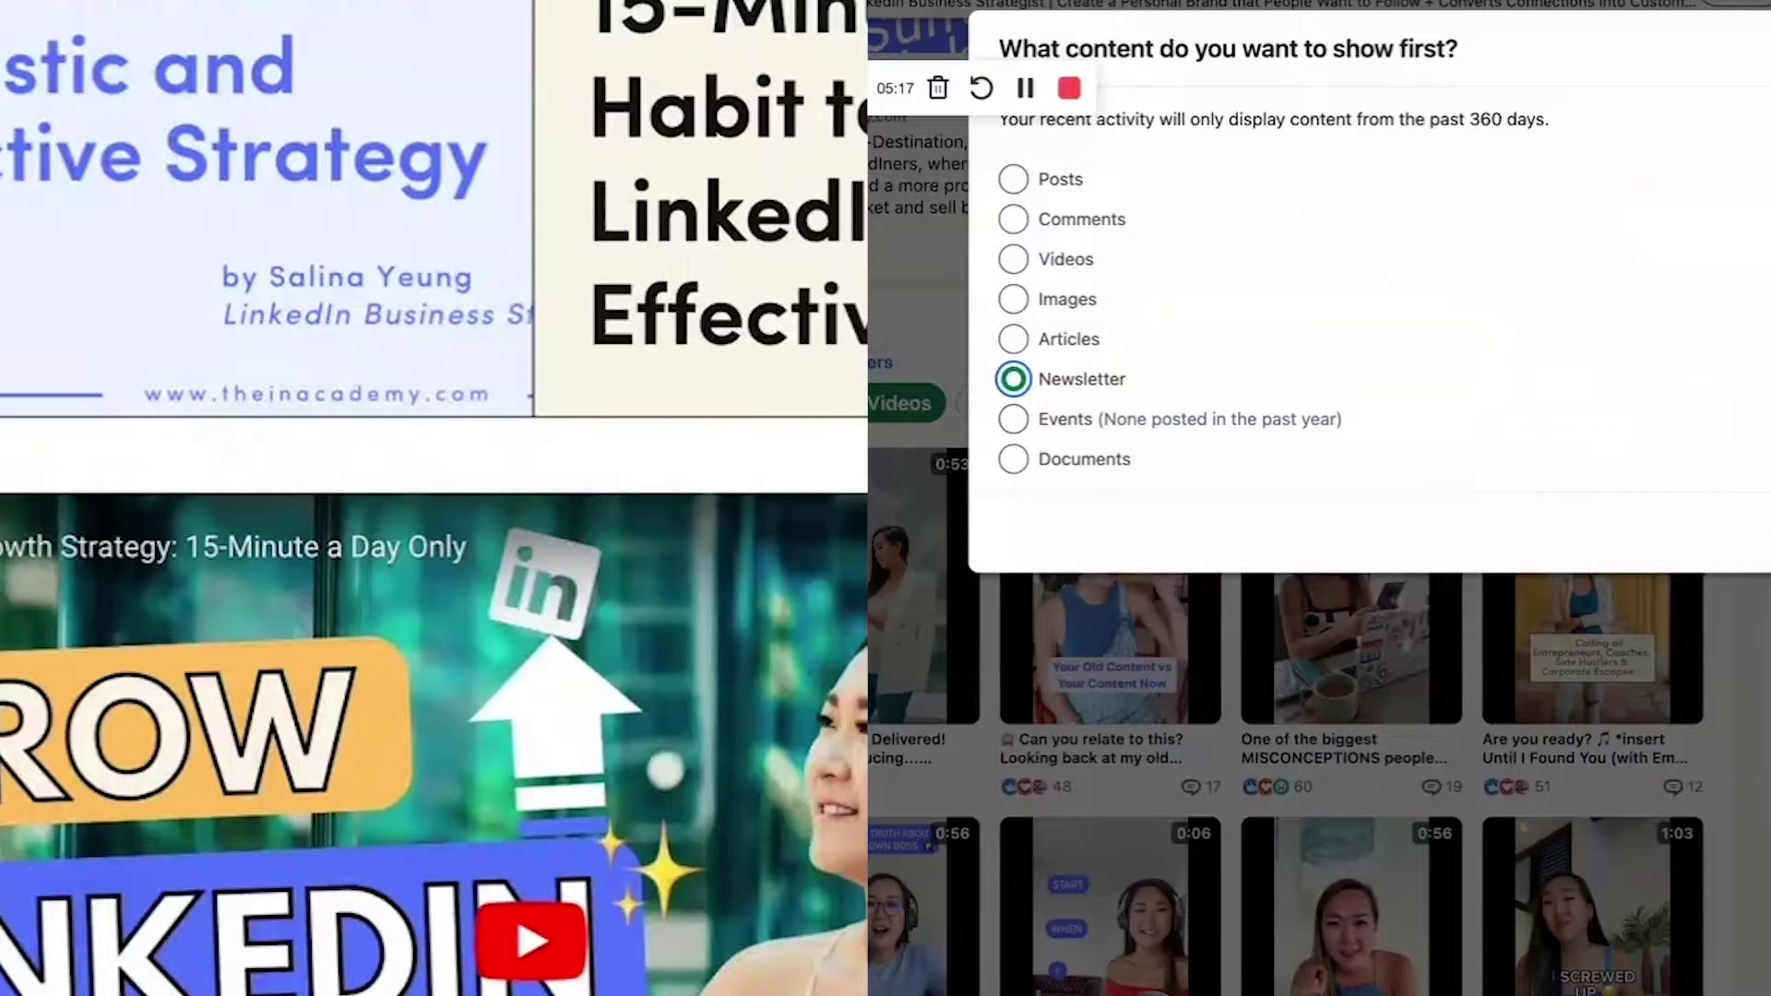
pyautogui.click(1762, 522)
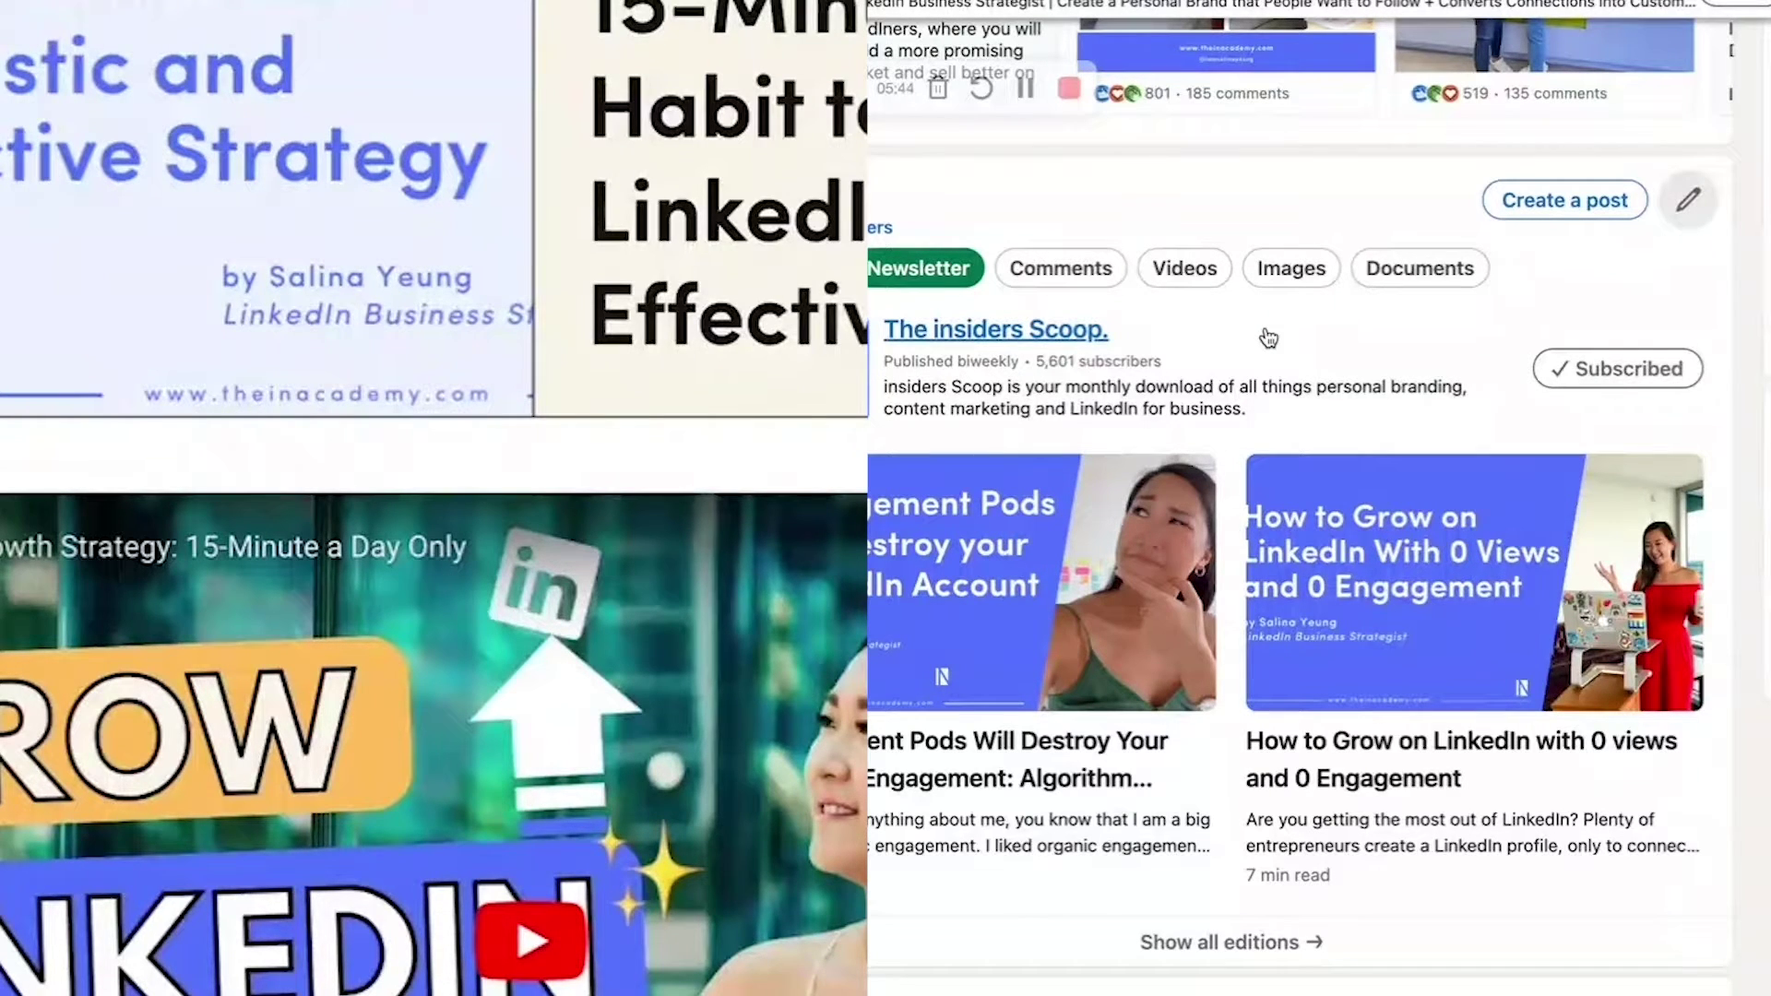
# - Change the activity display back to show Videos first and save
pyautogui.click(1685, 221)
pyautogui.click(1015, 261)
pyautogui.click(1758, 530)
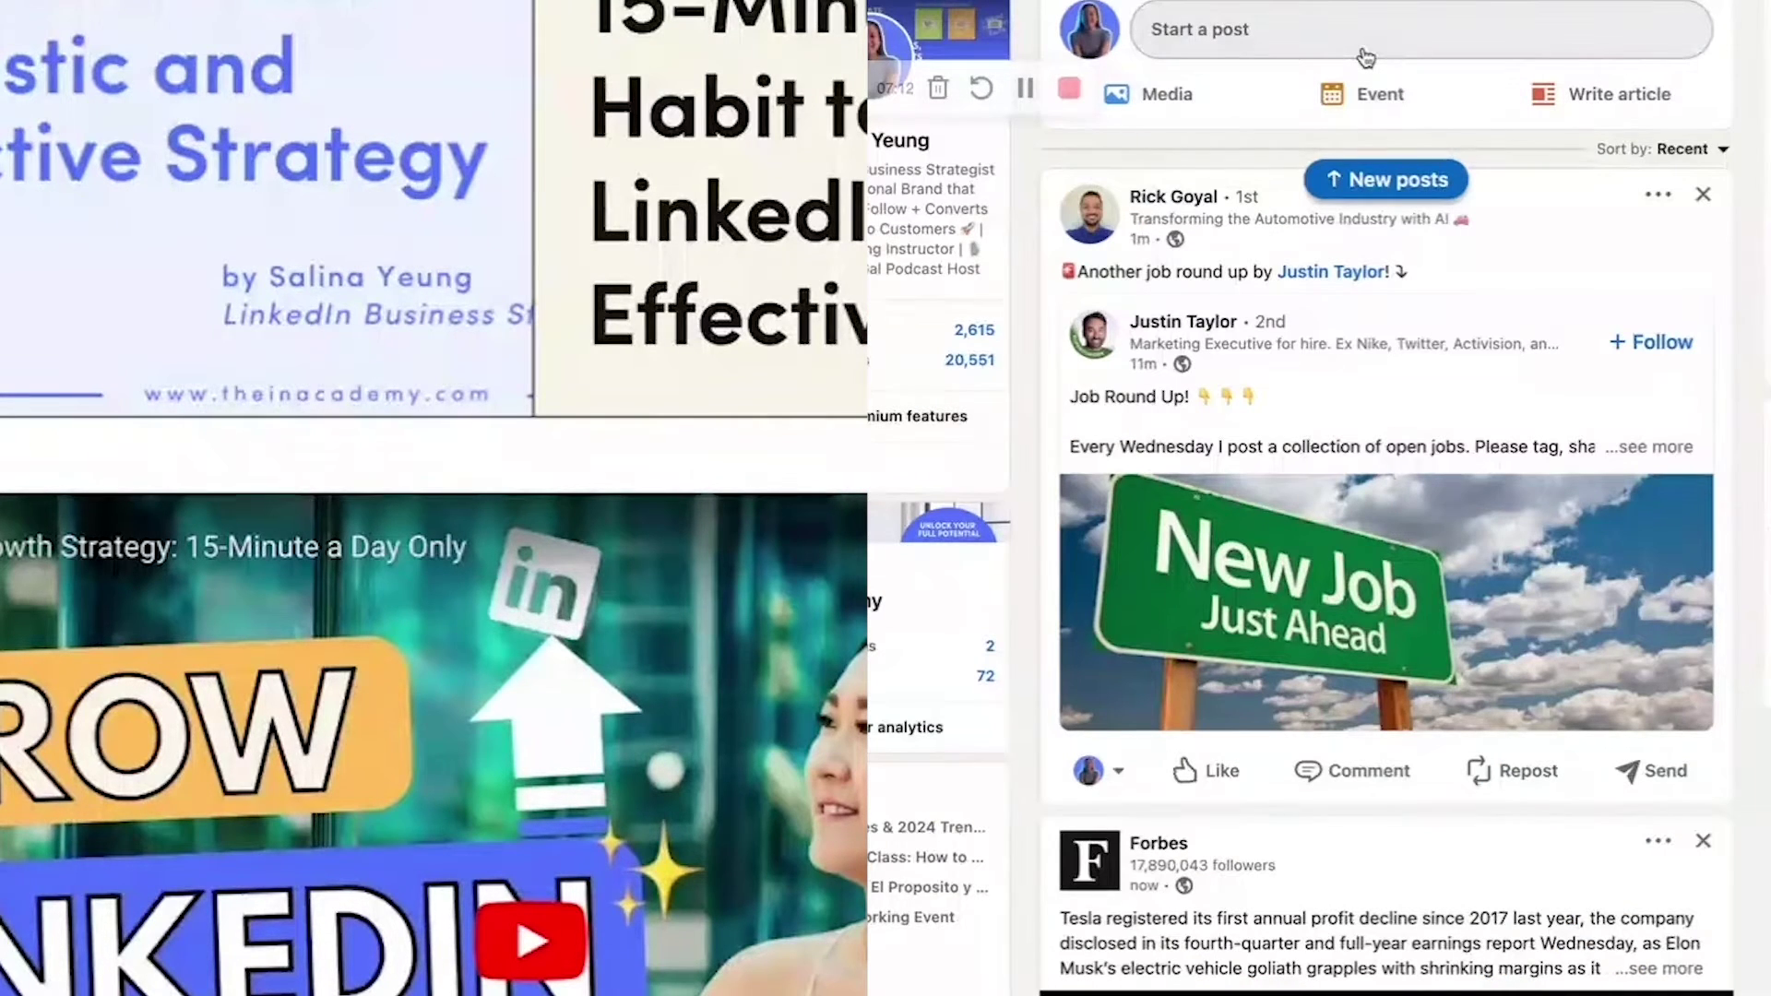
# - Start a new article with Write article, publishing as the personal profile
pyautogui.scroll(-1, 1364, 46)
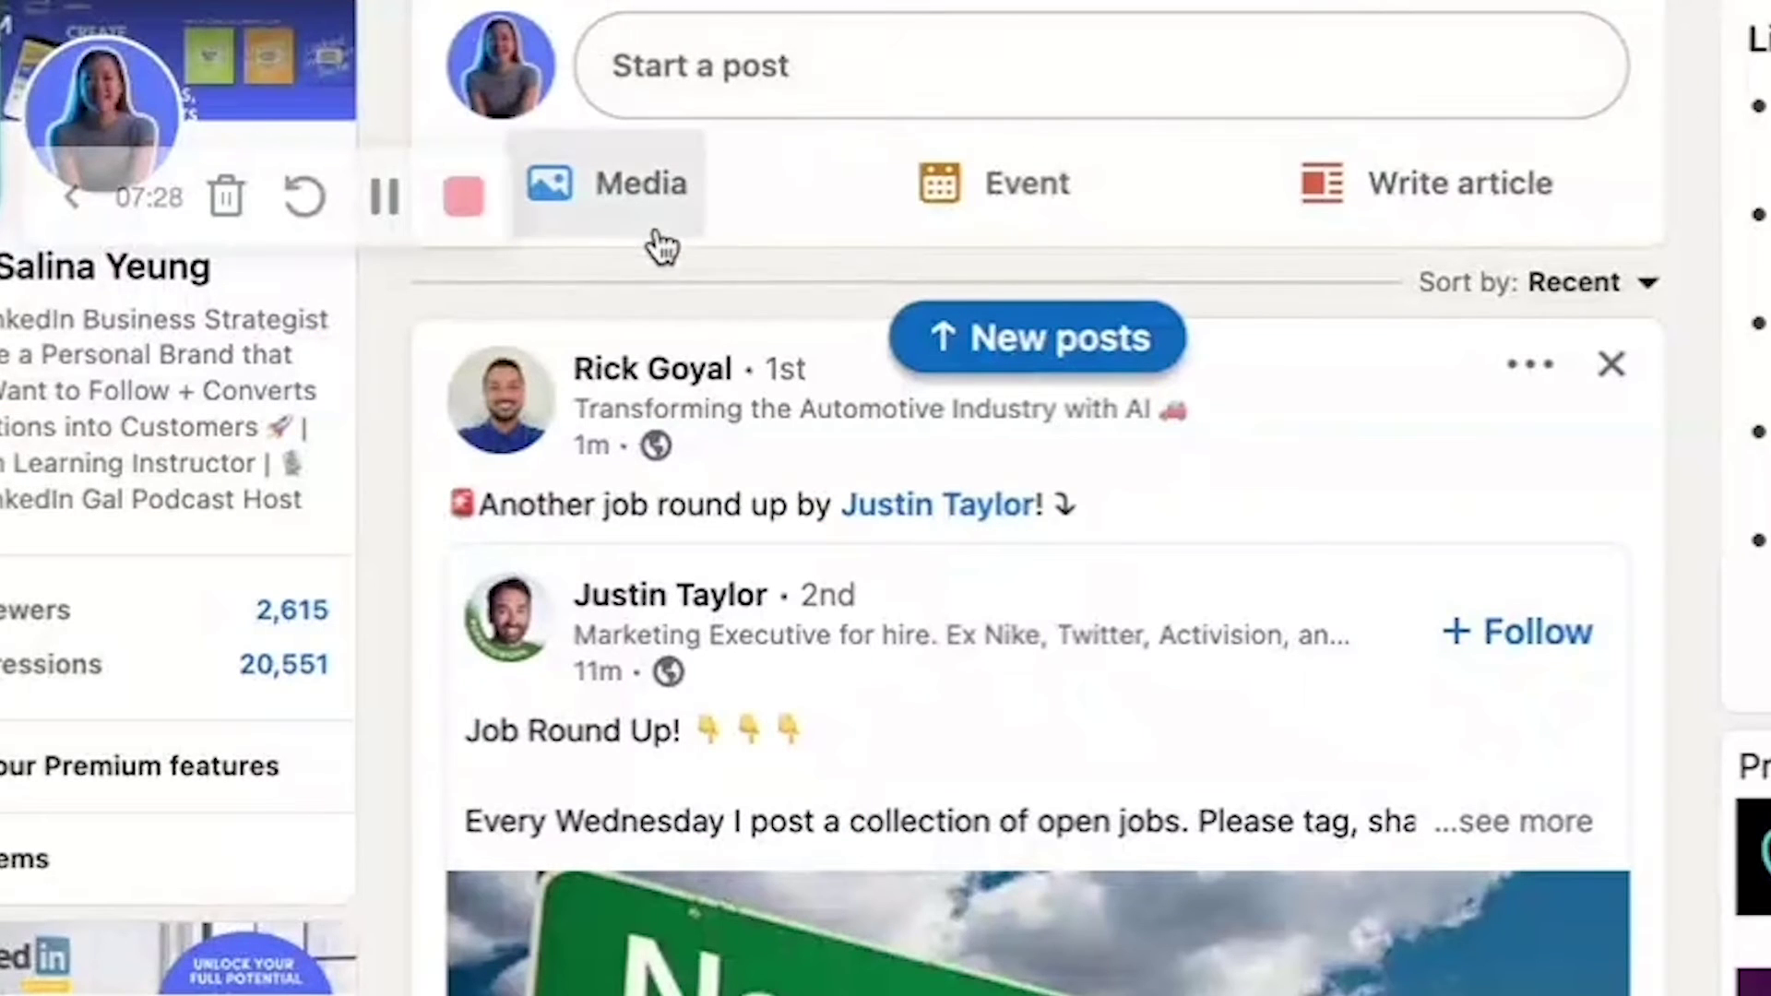
pyautogui.click(1417, 214)
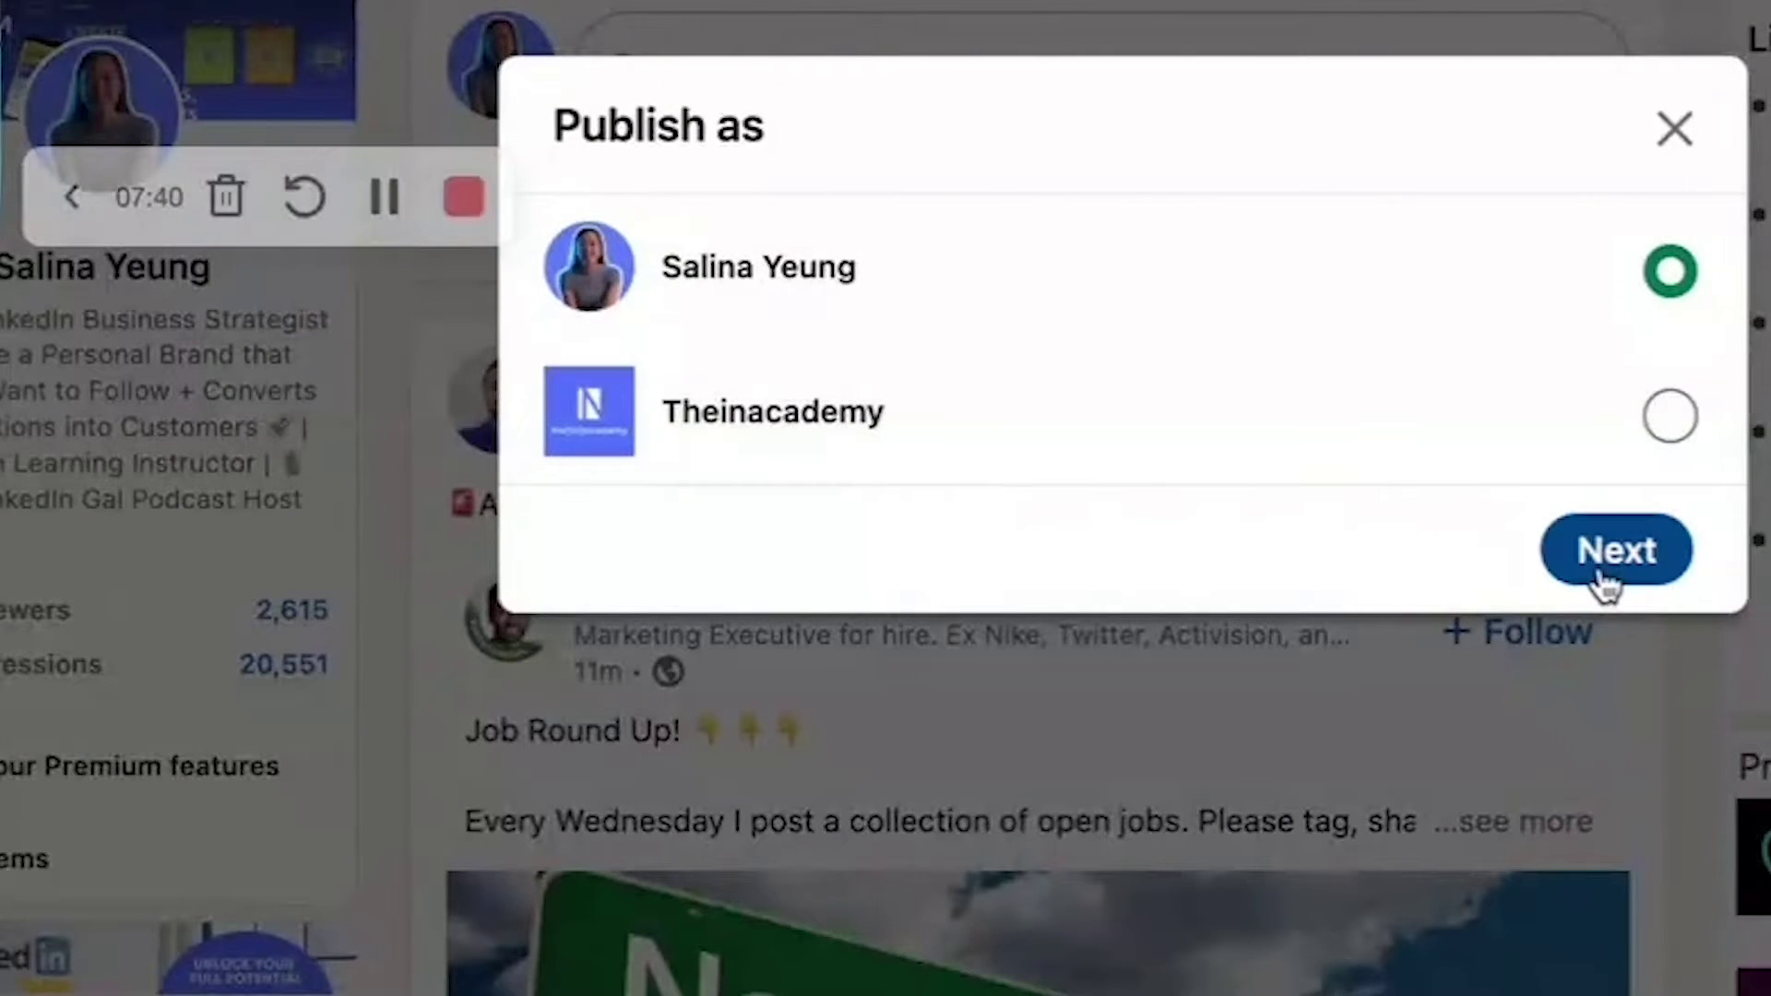
pyautogui.click(1604, 581)
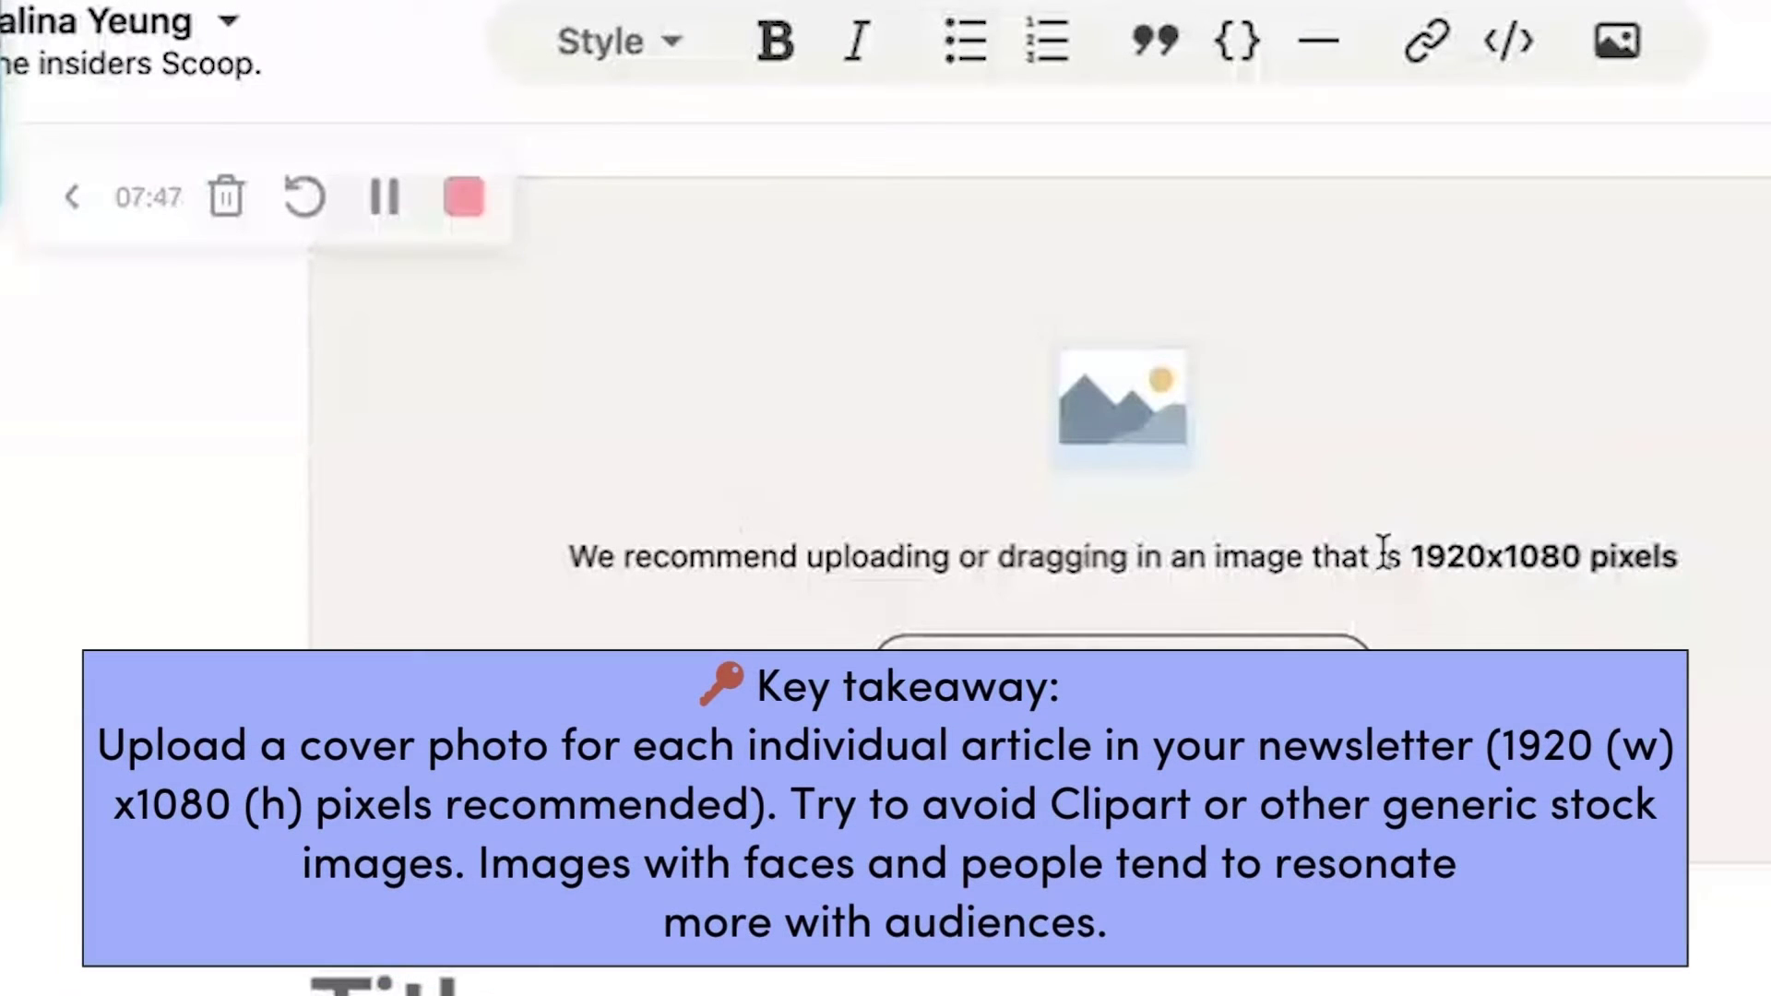
pyautogui.moveTo(1380, 550); pyautogui.dragTo(1679, 553)
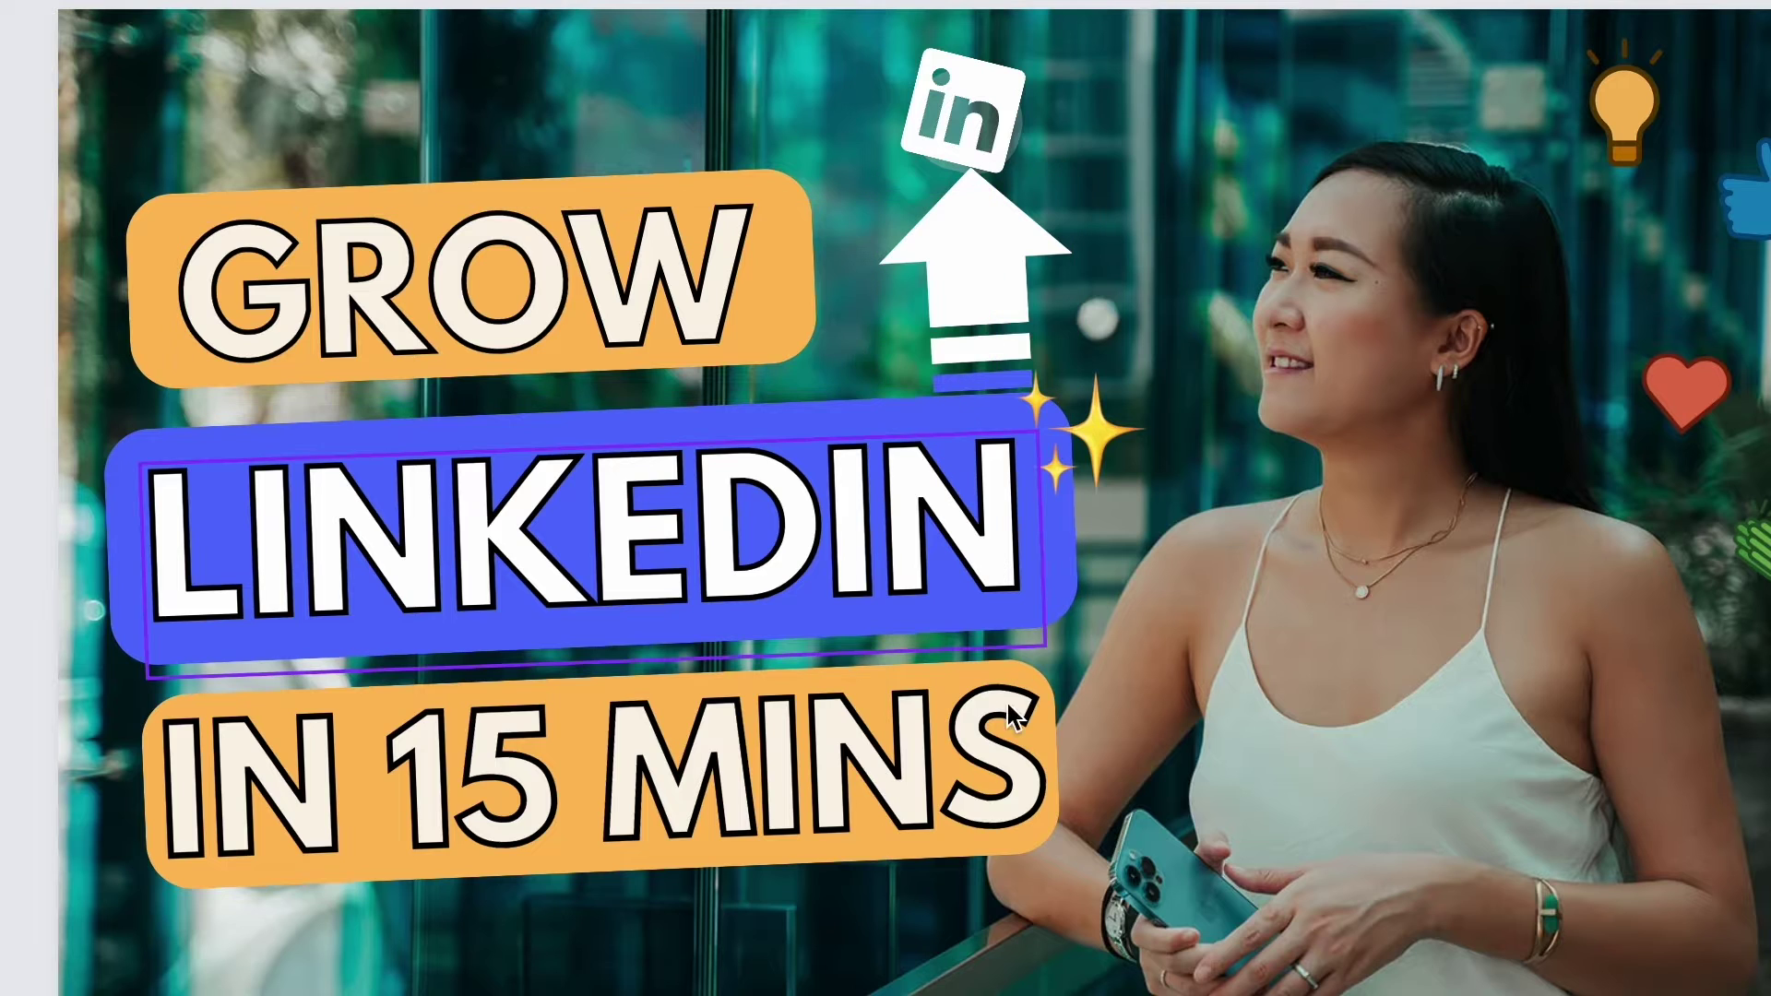
# - Open the Canva YouTube Thumbnail design's download settings and choose PNG as the file type
pyautogui.scroll(-1, 970, 782)
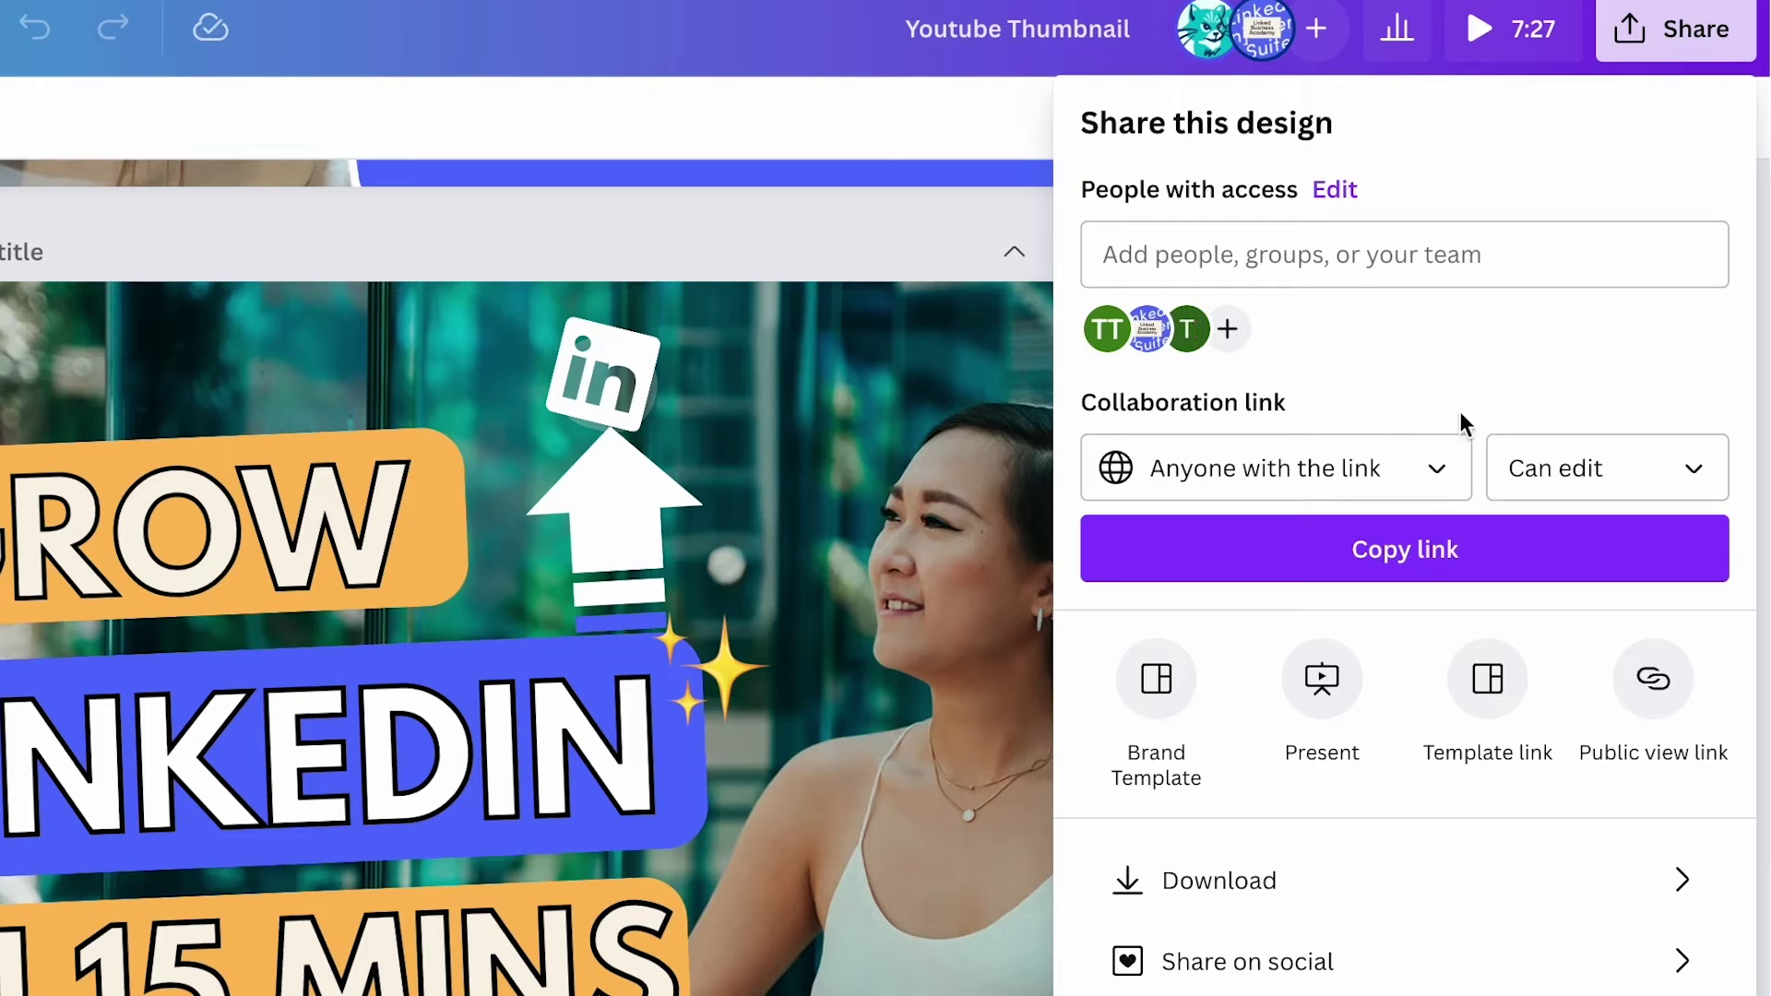
pyautogui.click(1279, 880)
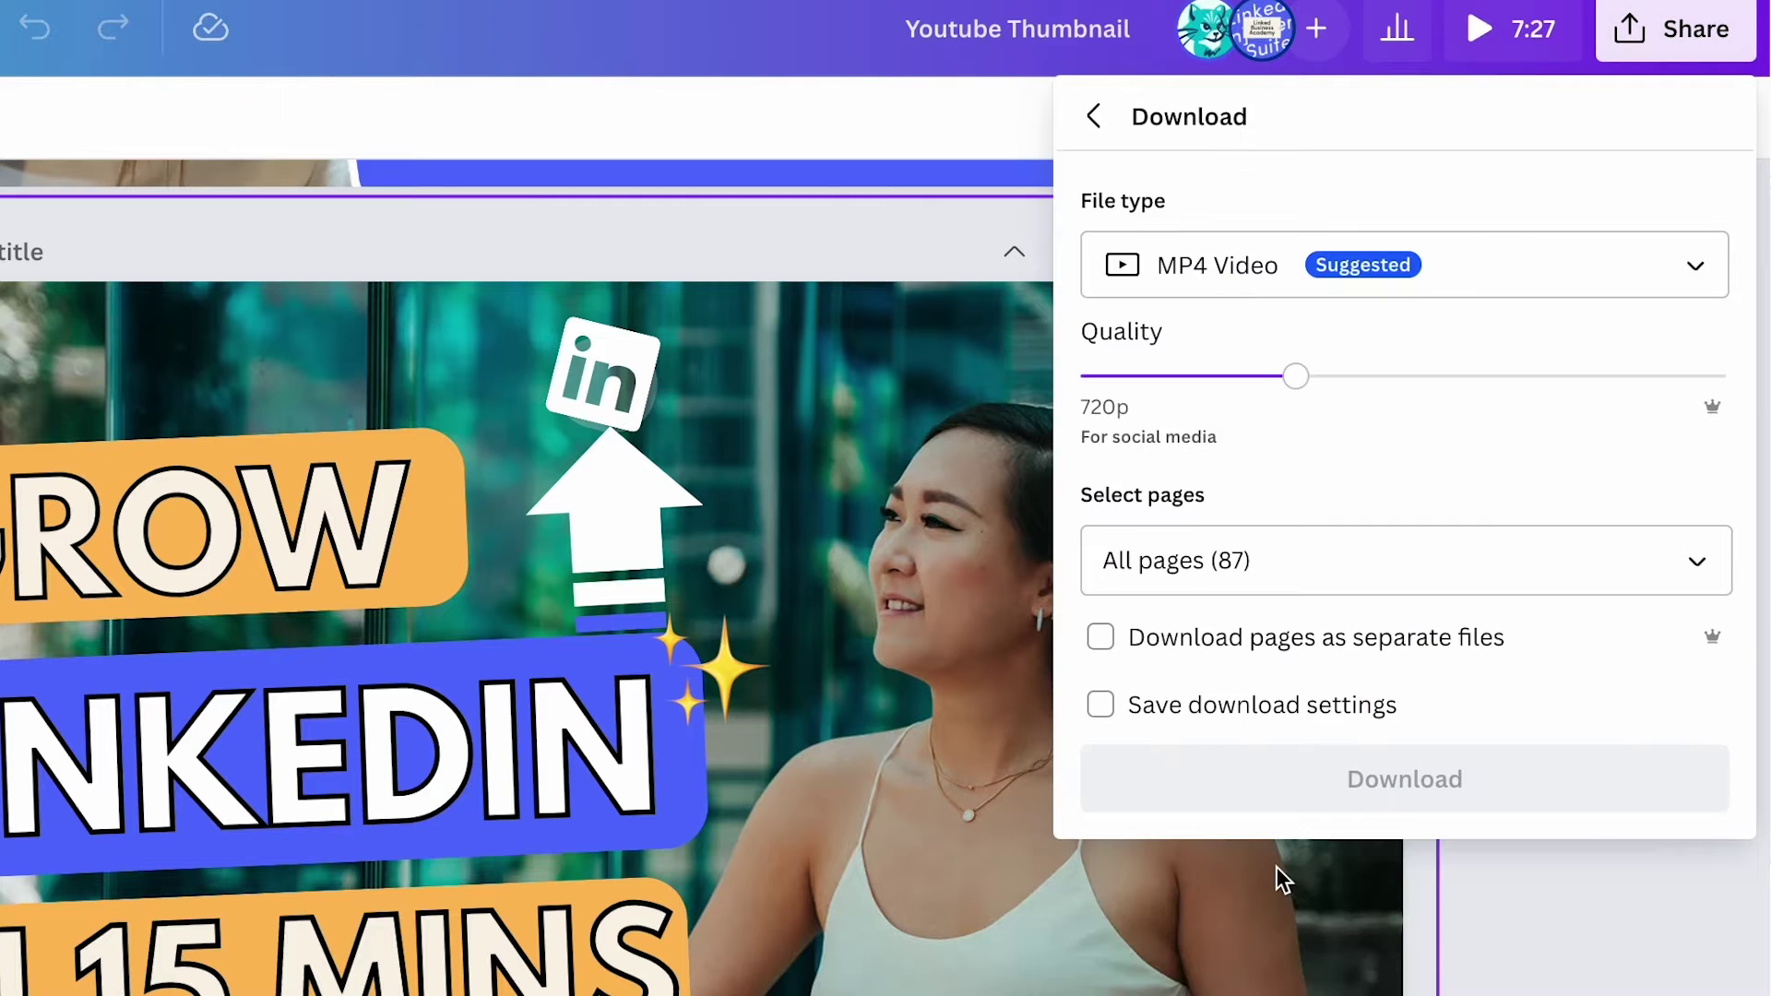
pyautogui.click(1412, 292)
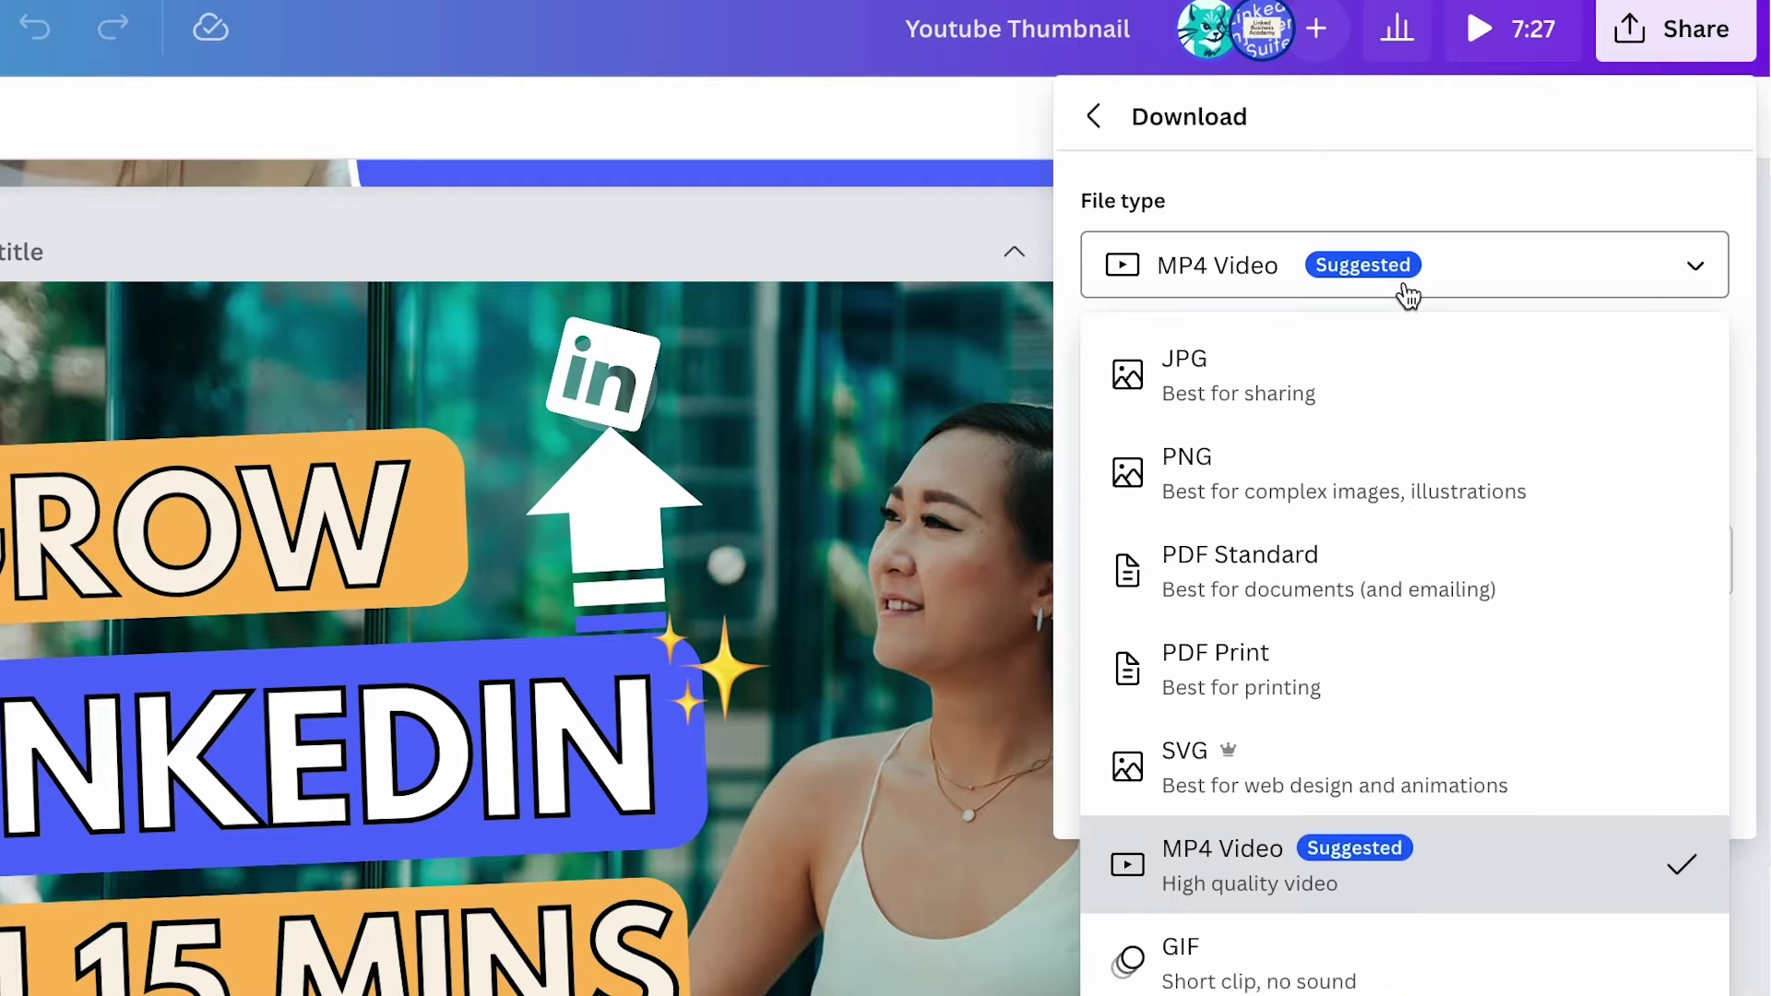
pyautogui.click(1272, 500)
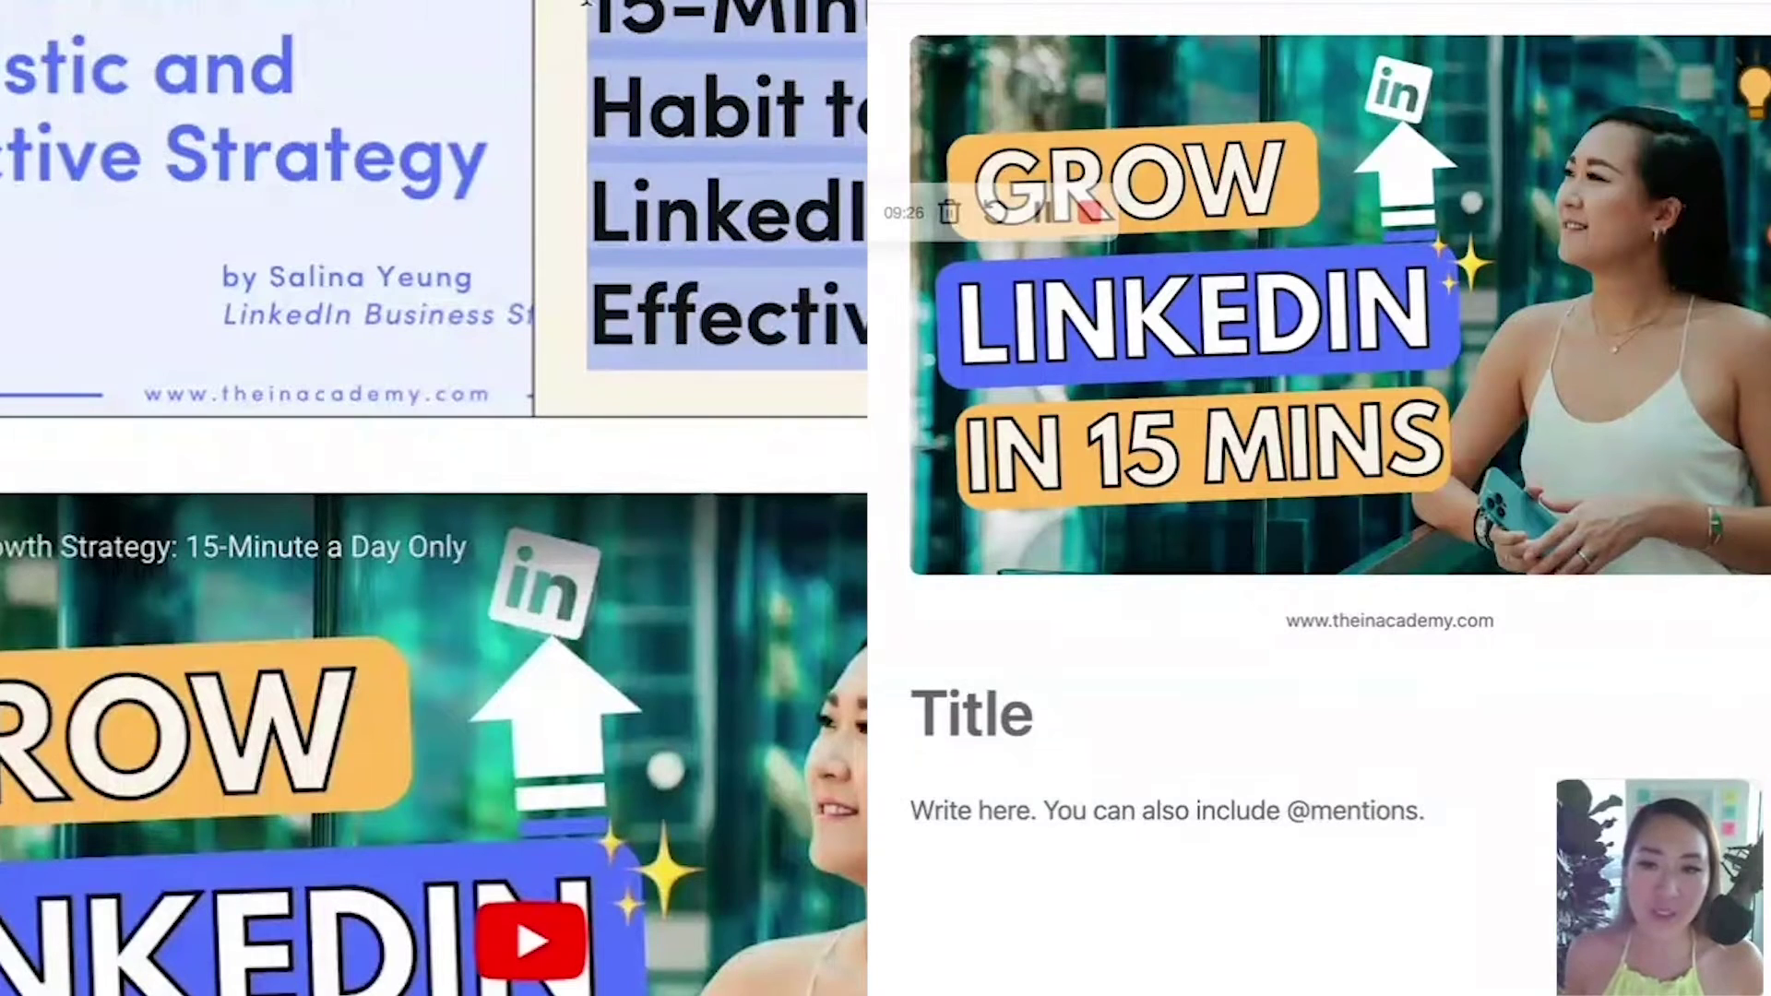
# - Paste '15-Minute Per Day Habit to Grow Your LinkedIn: Realistic and Effective Strategy' as the article title
pyautogui.click(981, 720)
pyautogui.write('15-Minute Per Day Habit to Grow Your LinkedIn: Realistic and Effective Strategy')
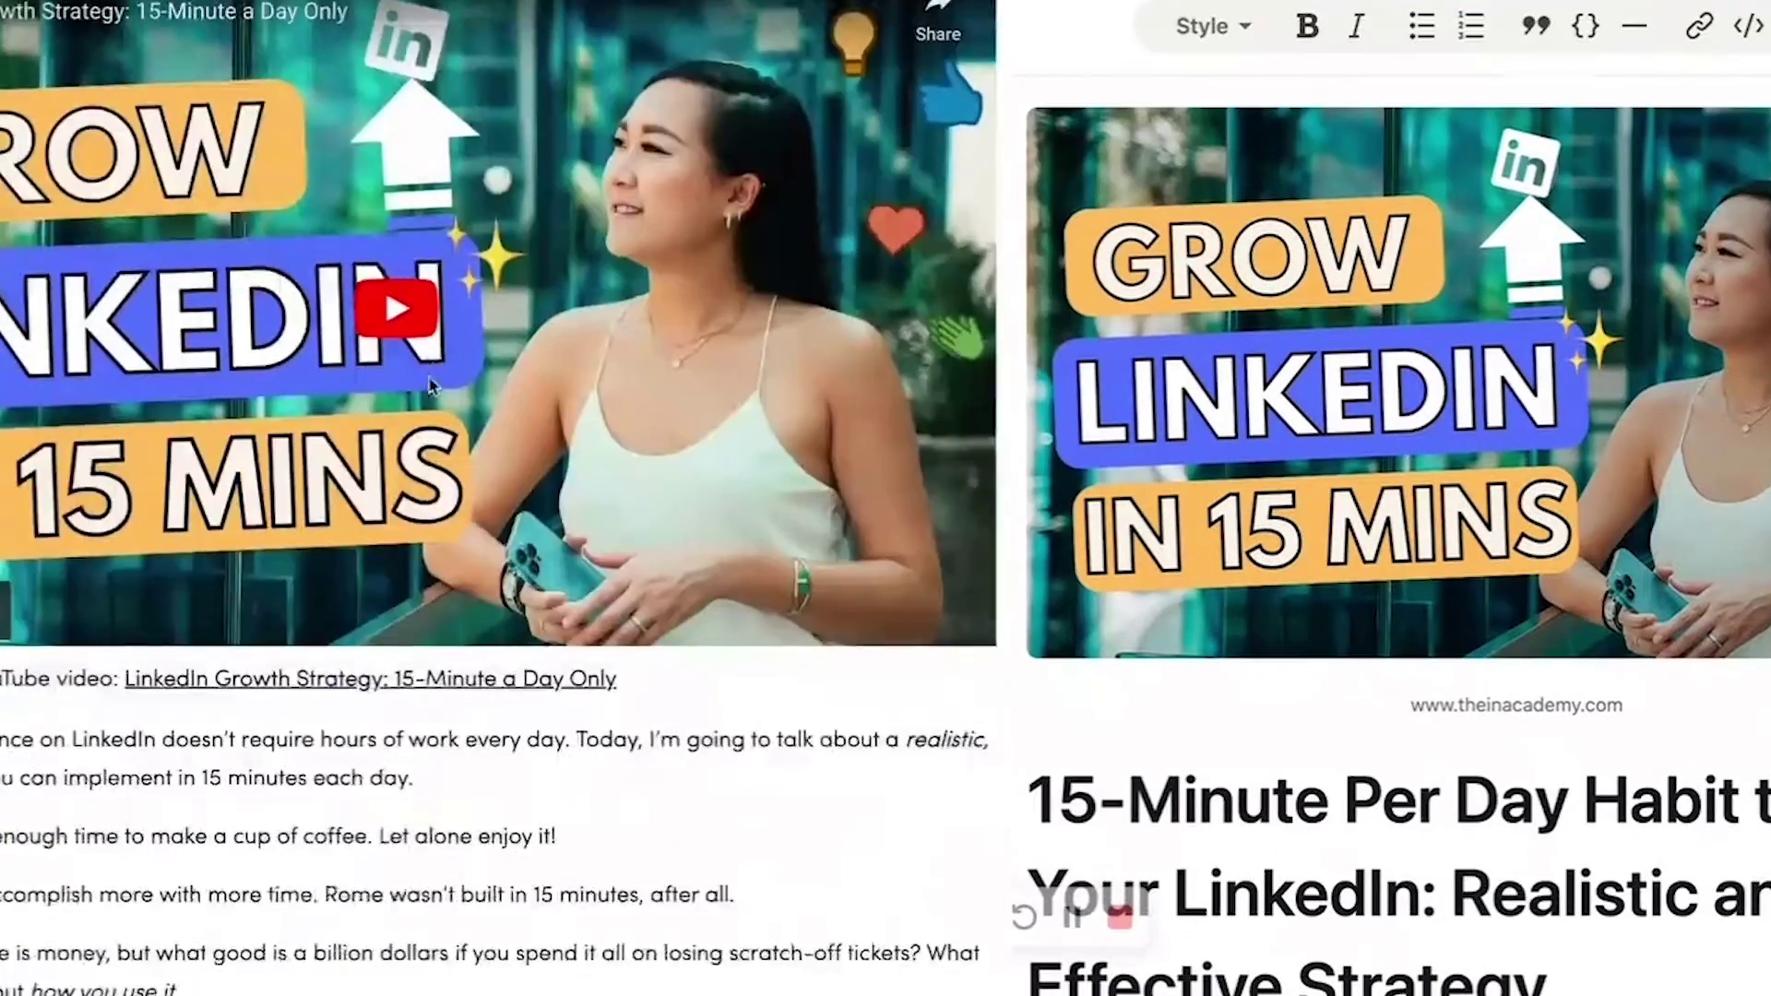
# - Copy the blog body into the article and review it through the 'Guaranteed Eyeballs' heading and Step 1
pyautogui.moveTo(432, 386); pyautogui.dragTo(646, 992)
pyautogui.scroll(-6, 1384, 553)
pyautogui.scroll(2, 1384, 462)
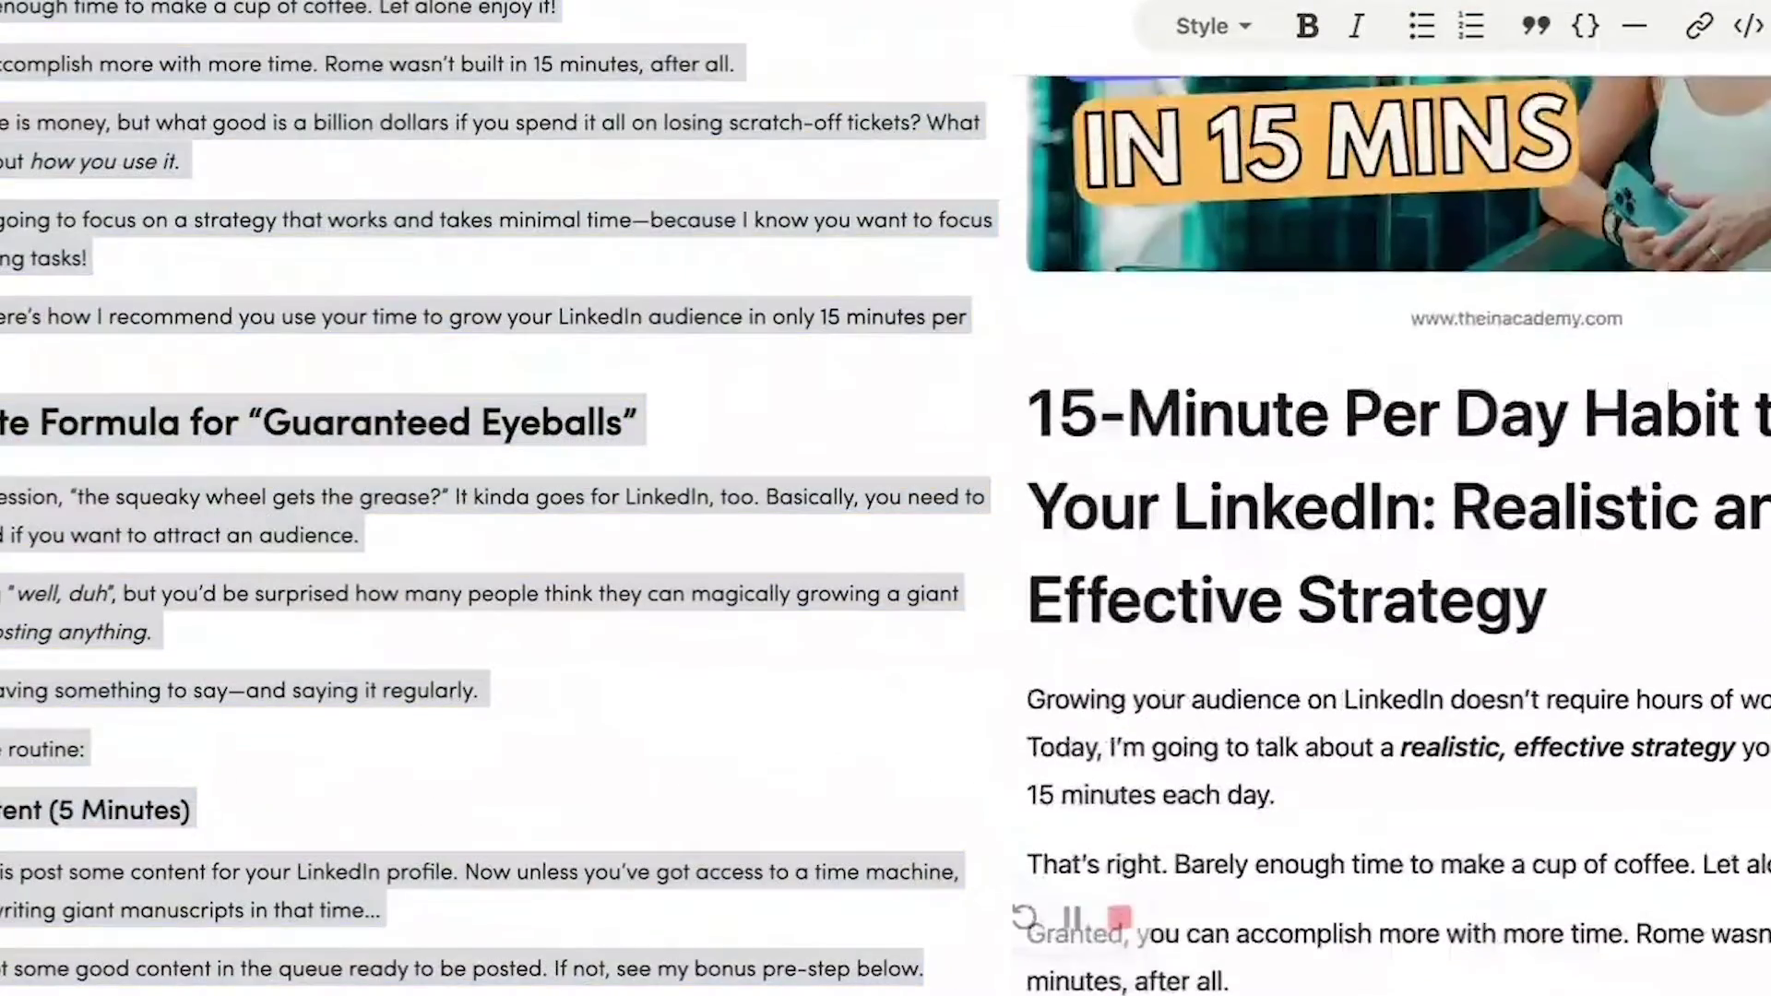
pyautogui.moveTo(1559, 604); pyautogui.dragTo(1029, 397)
pyautogui.scroll(-3, 1384, 462)
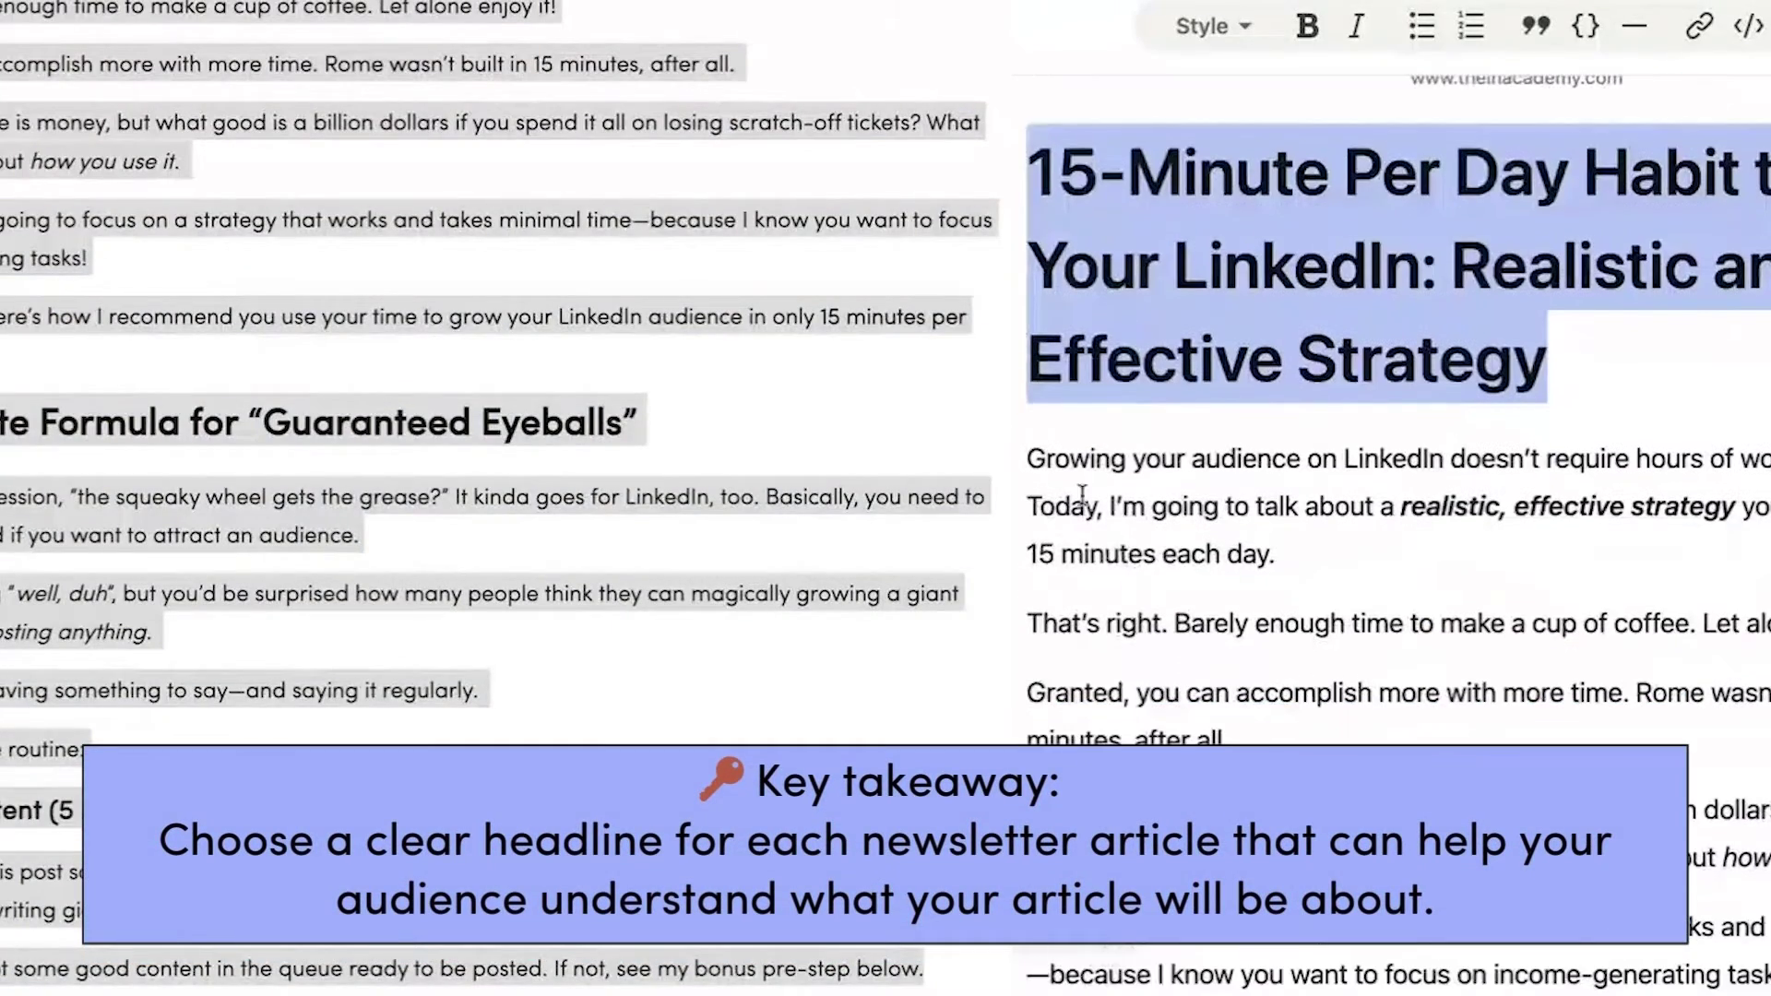
pyautogui.scroll(-2, 1455, 553)
pyautogui.scroll(-3, 1187, 495)
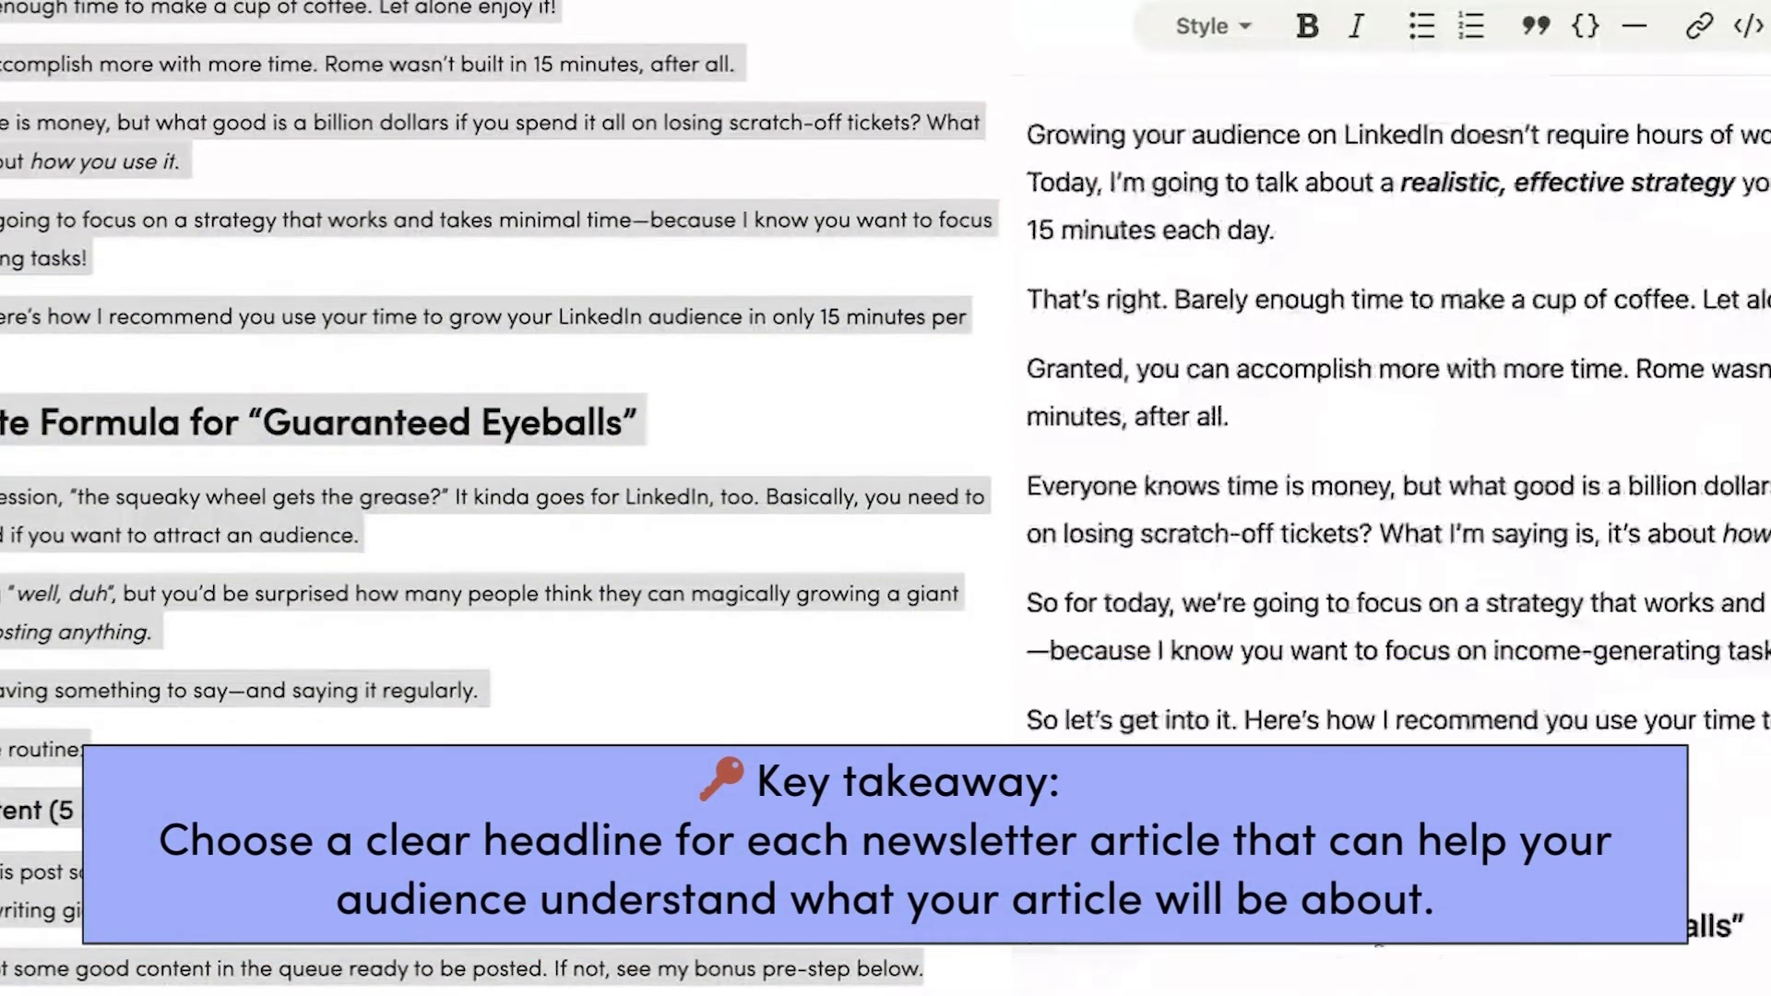
pyautogui.scroll(-3, 1186, 646)
pyautogui.click(1029, 598)
pyautogui.scroll(-8, 139, 424)
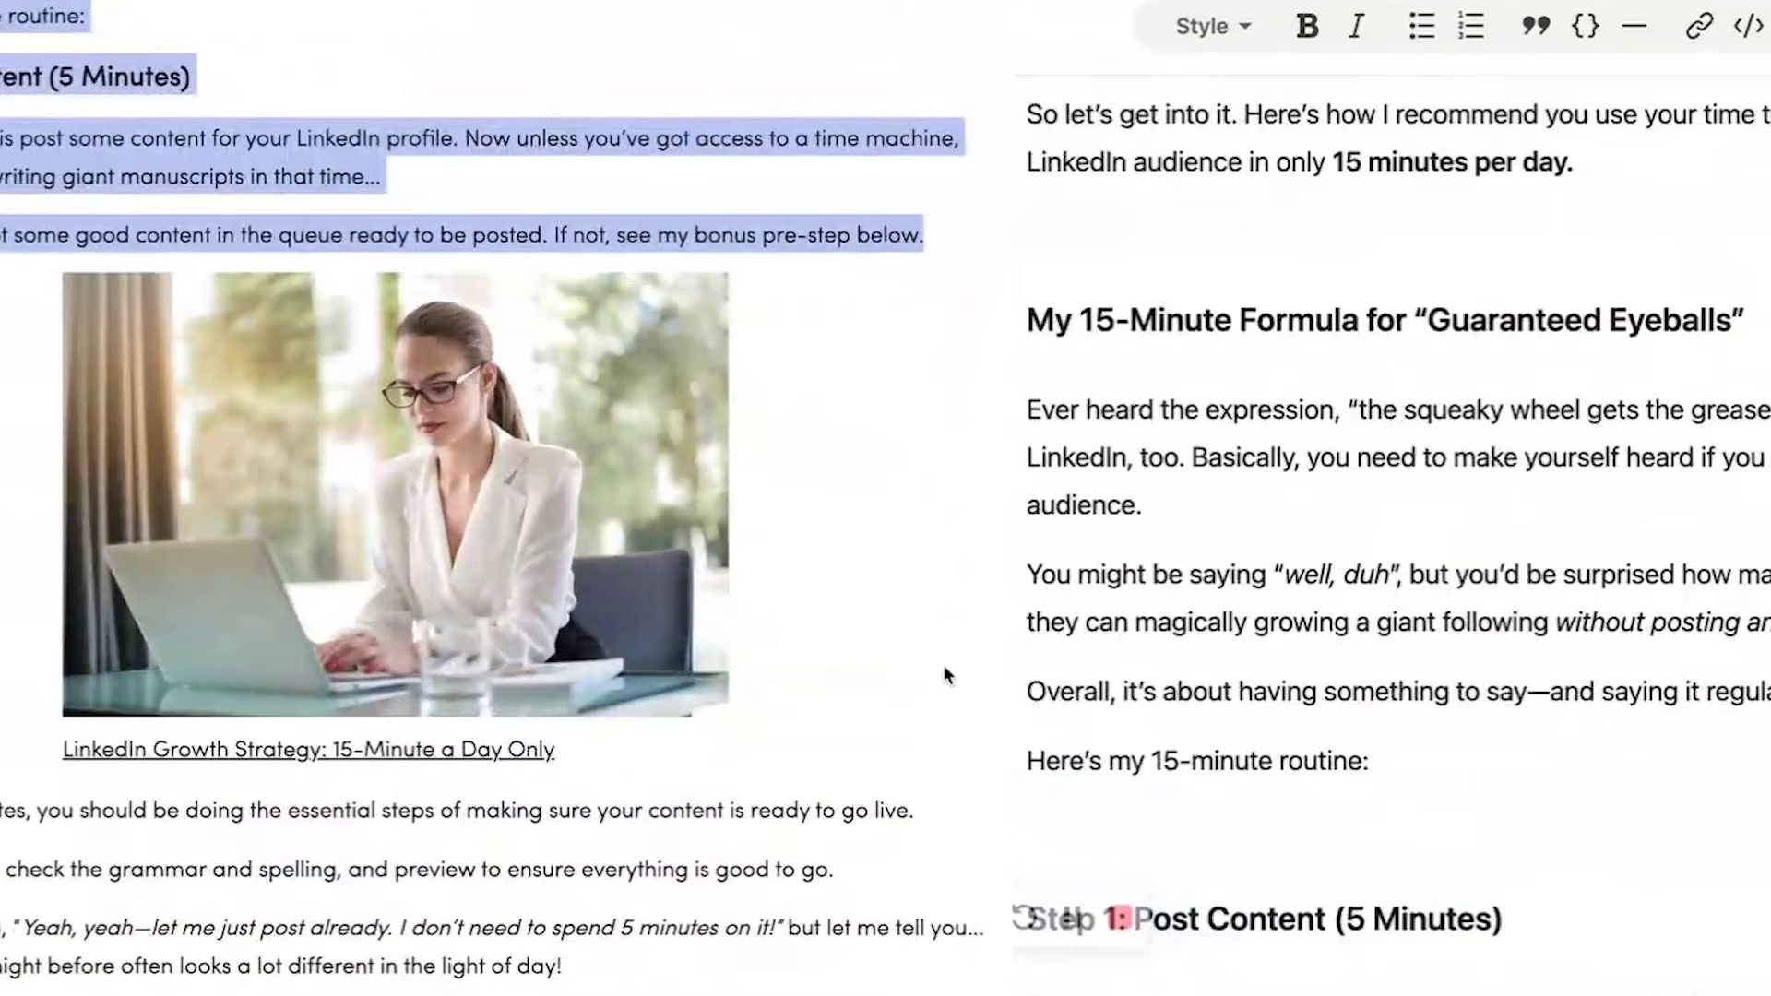
pyautogui.click(943, 675)
# - Screenshot the blog's laptop photo, insert it after Step 1's paragraphs, and open its Edit settings
pyautogui.press('super+shift+4')
pyautogui.moveTo(63, 273); pyautogui.dragTo(726, 717)
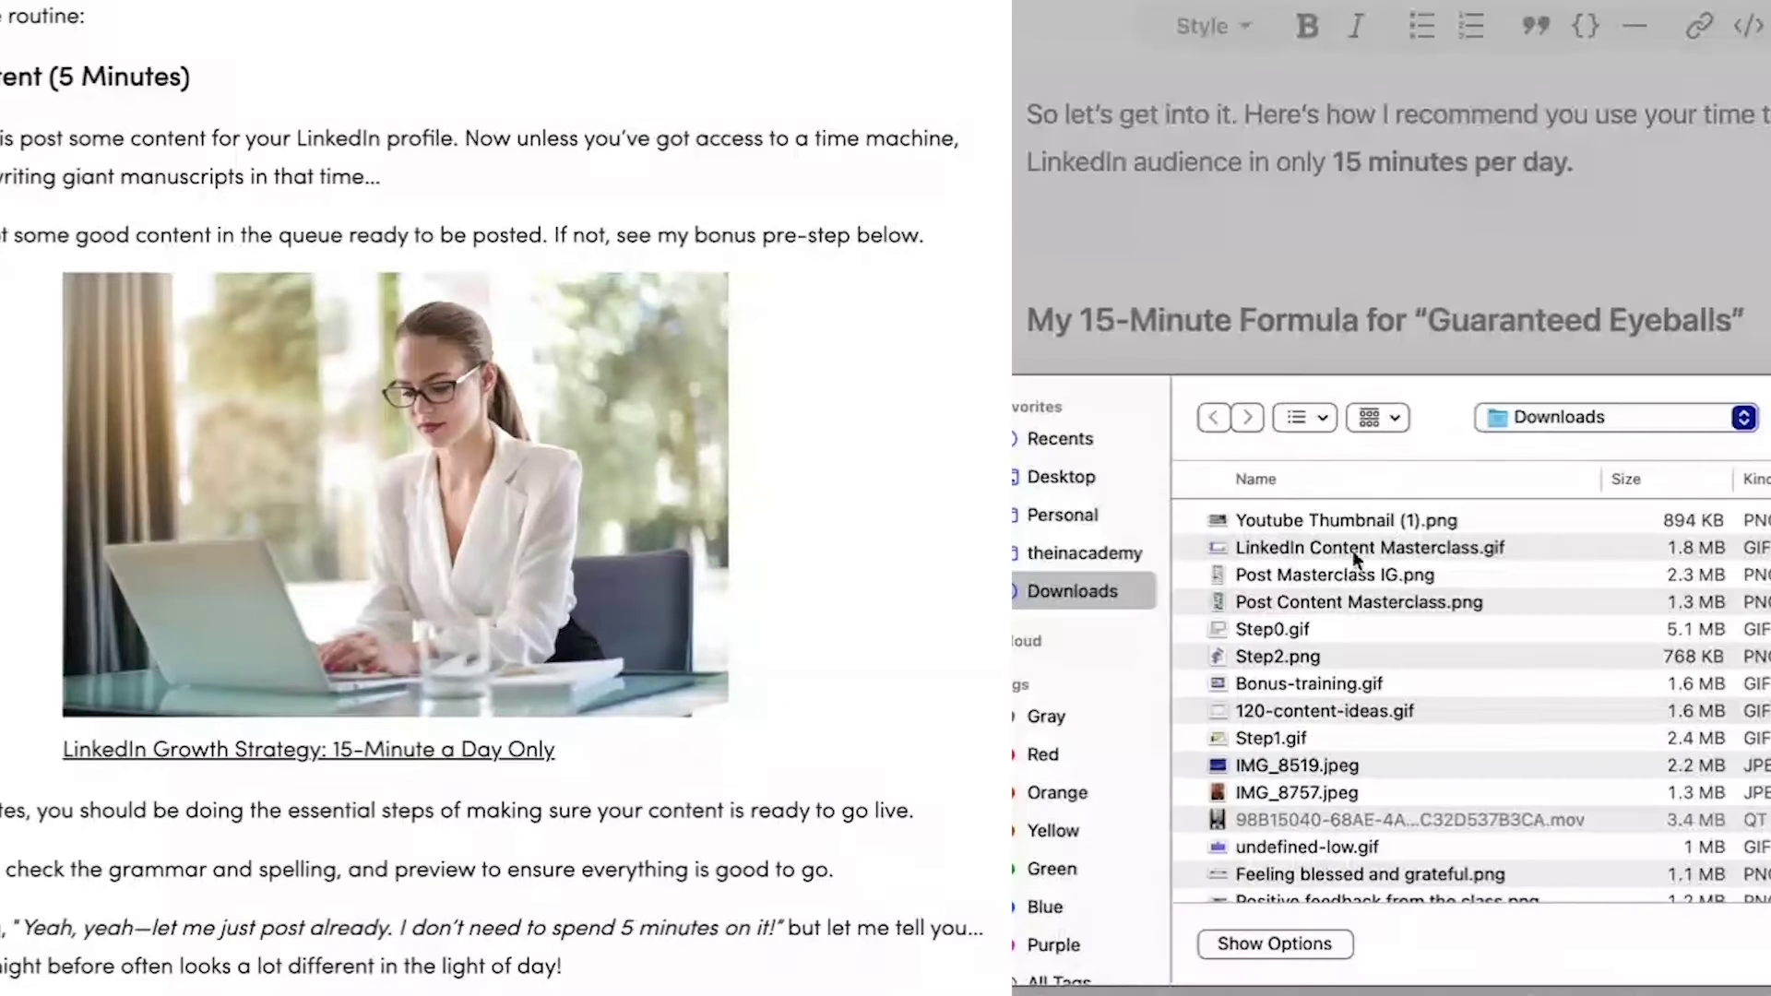
pyautogui.click(1072, 476)
pyautogui.doubleClick(1338, 519)
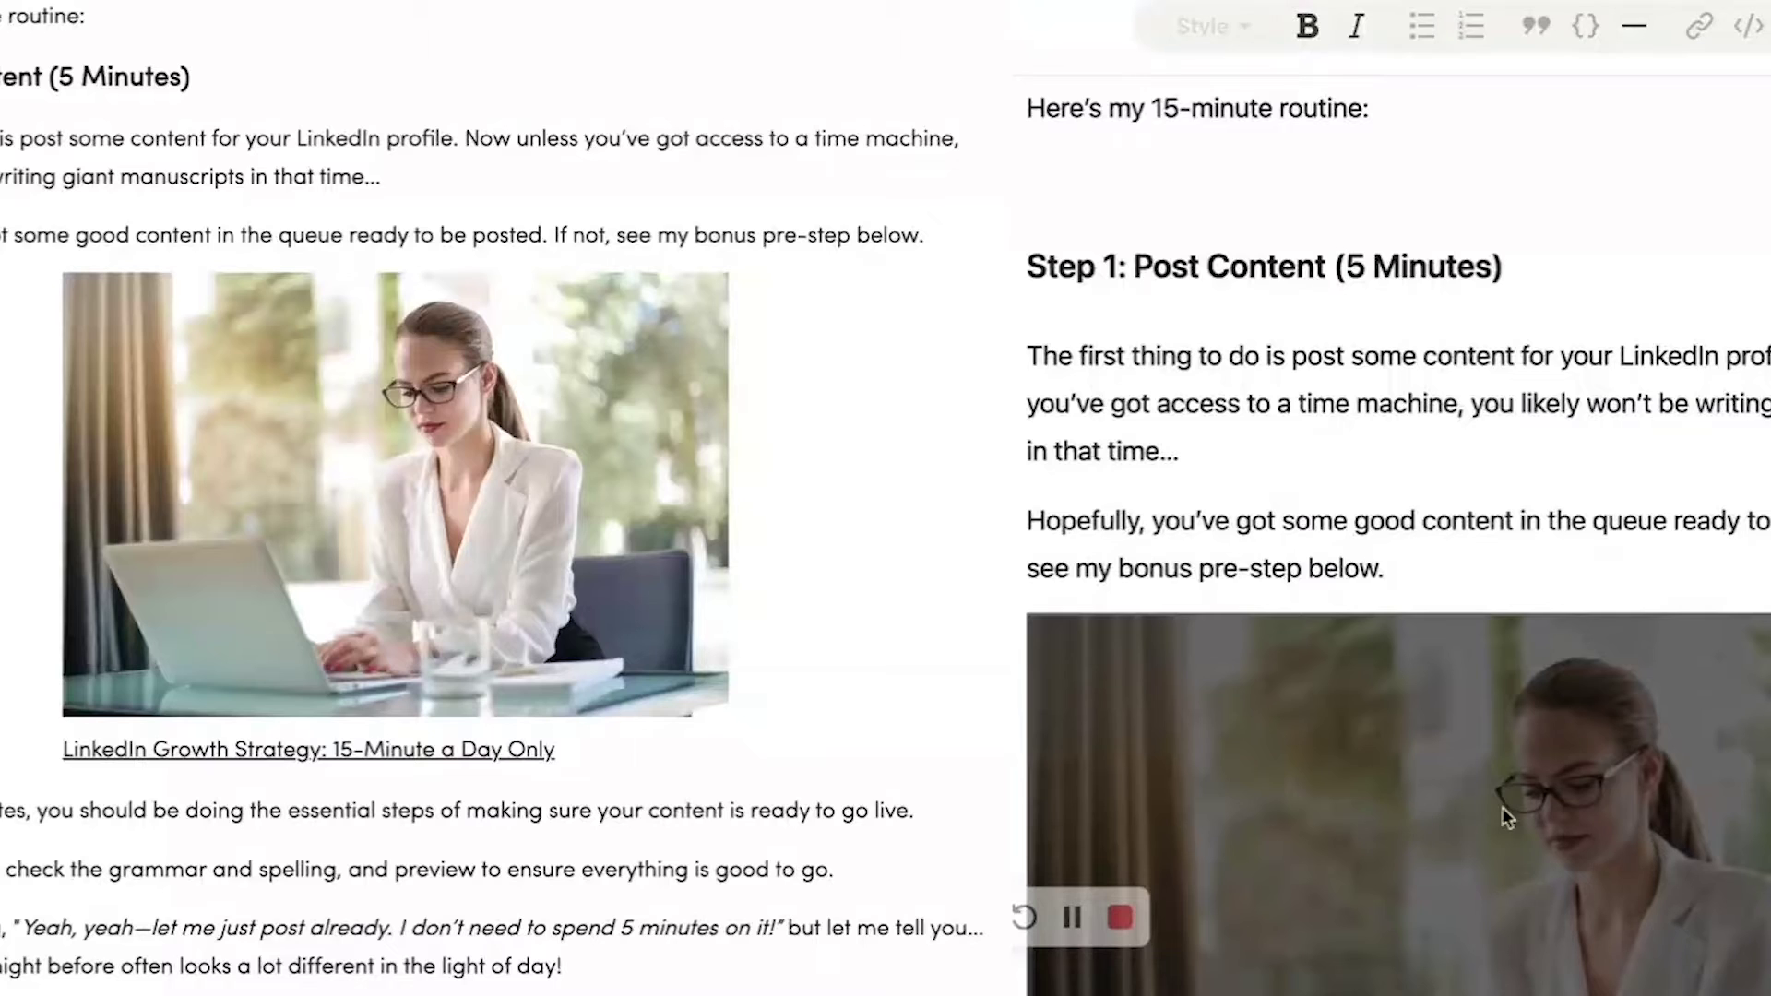
pyautogui.scroll(1, 1715, 751)
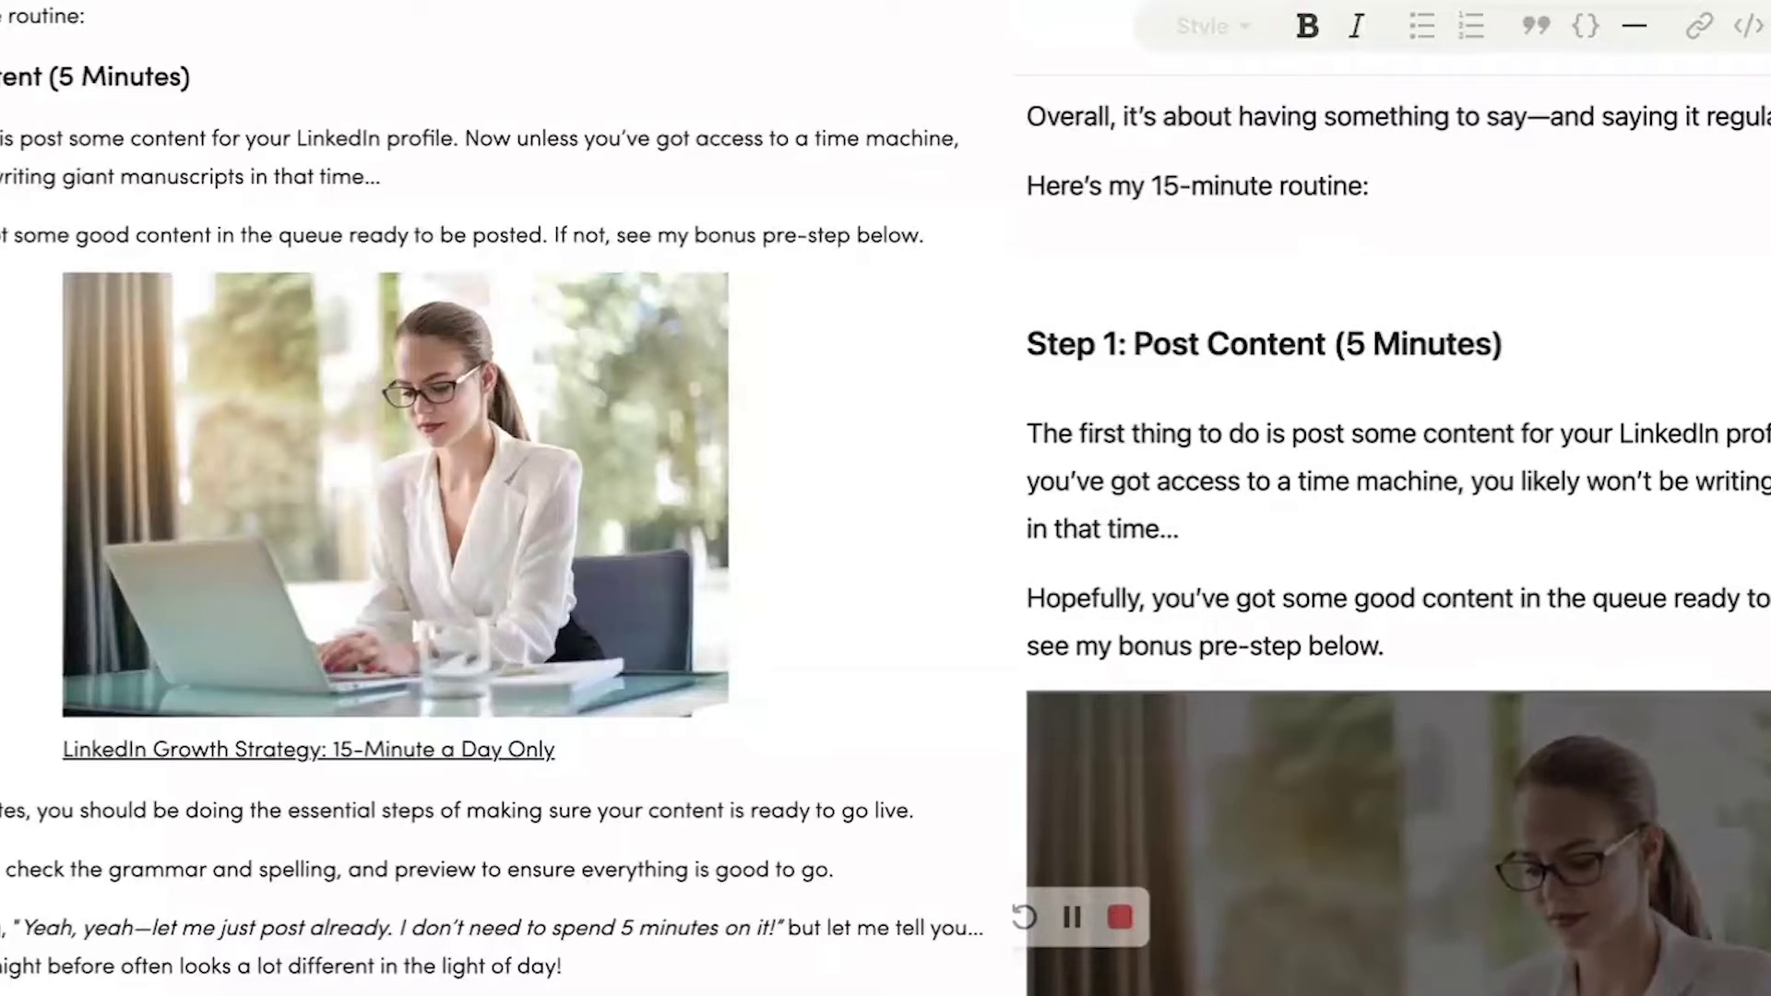
pyautogui.click(1715, 751)
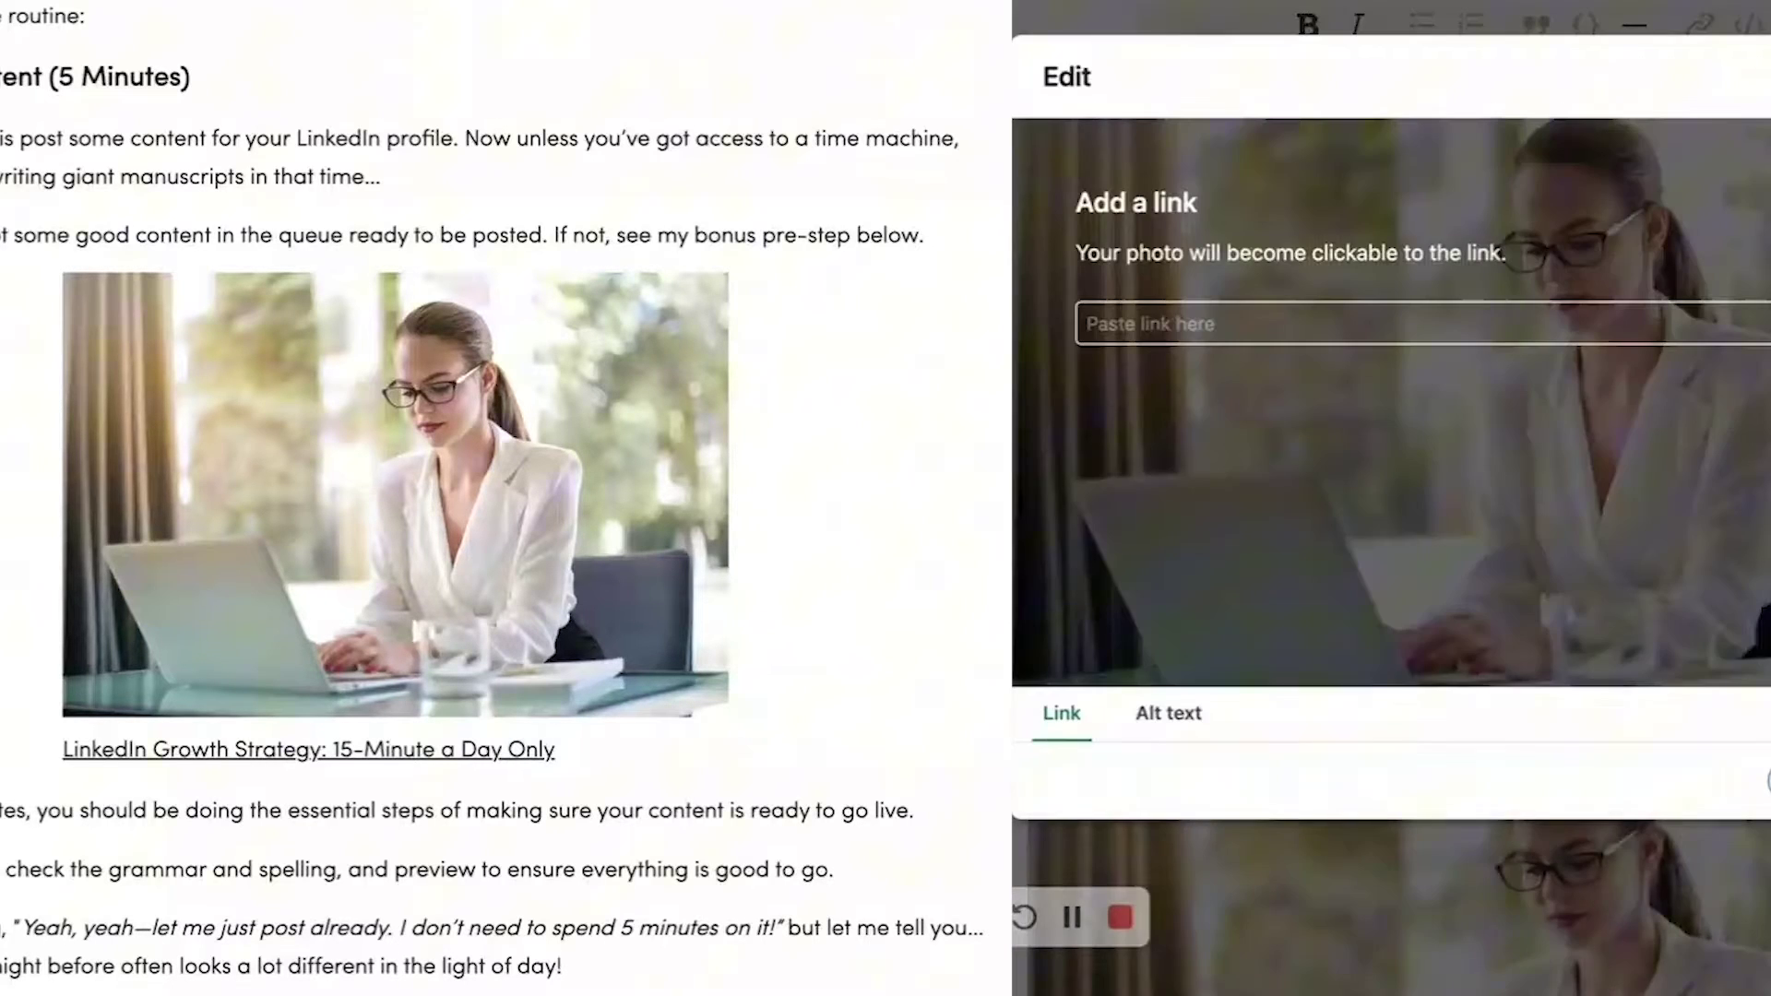
# - Give the laptop photo the alt text 'LinkedIn Growth Strategy: 15-Minute a Day Only'
pyautogui.click(1171, 716)
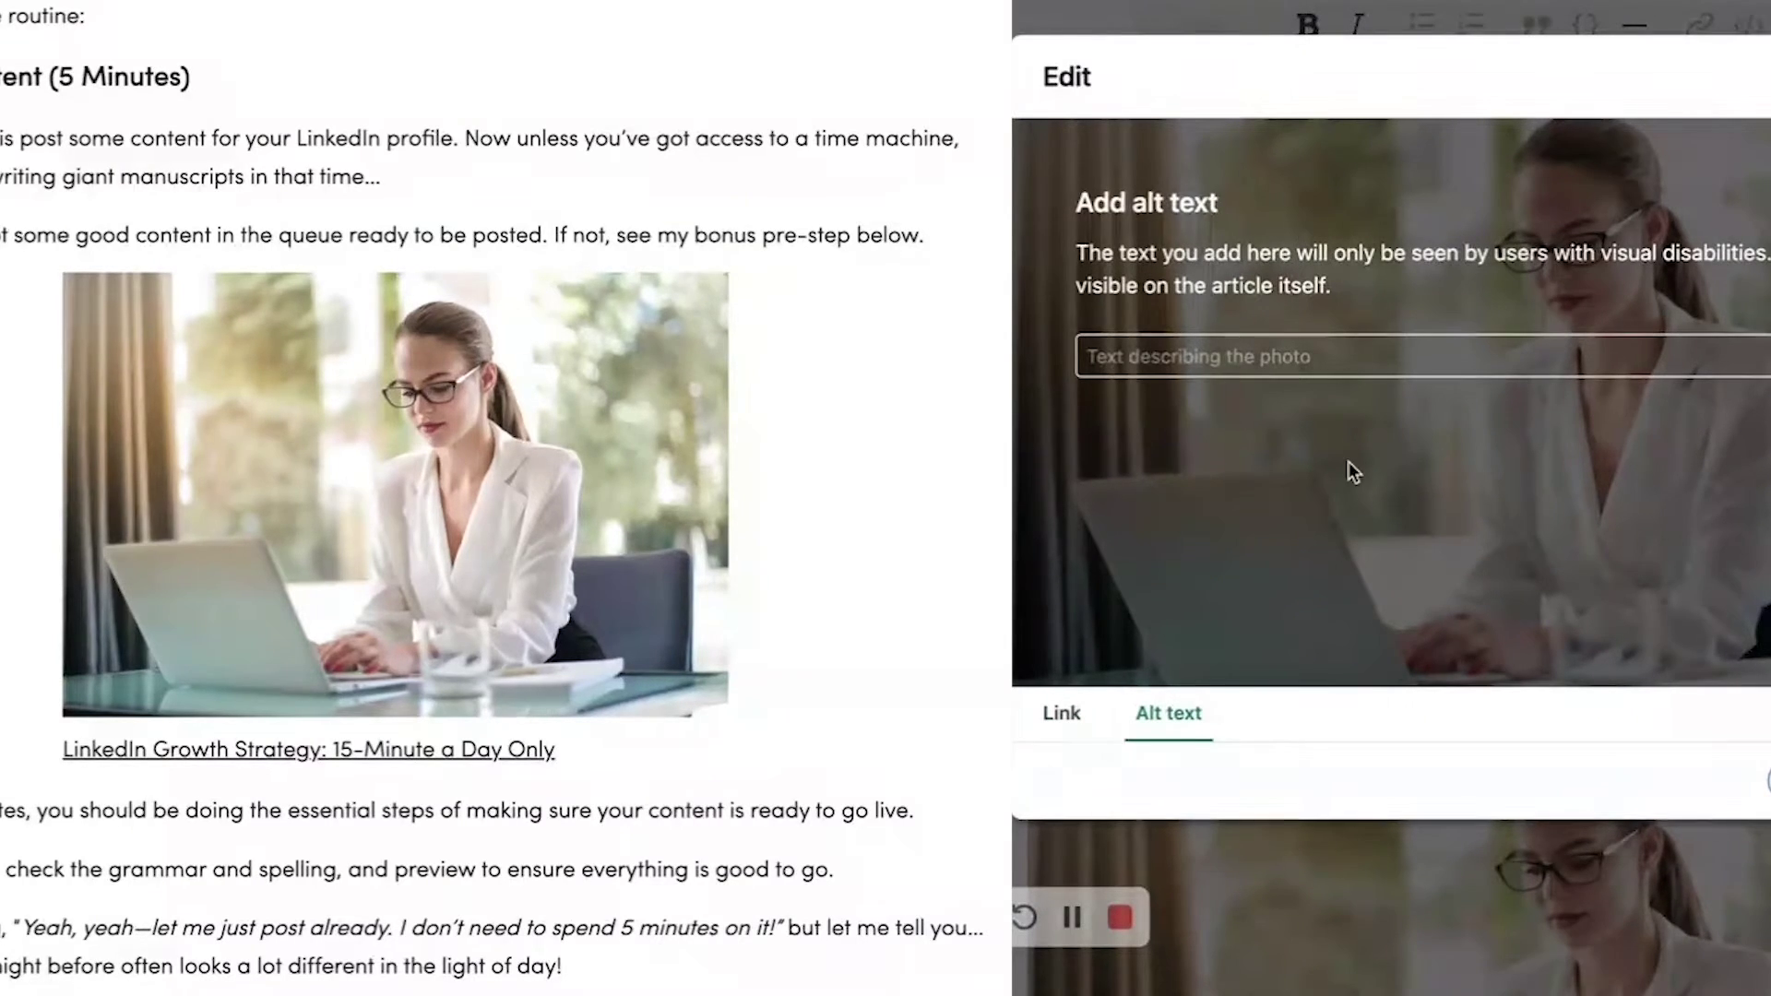
pyautogui.click(1260, 359)
pyautogui.write('Lin')
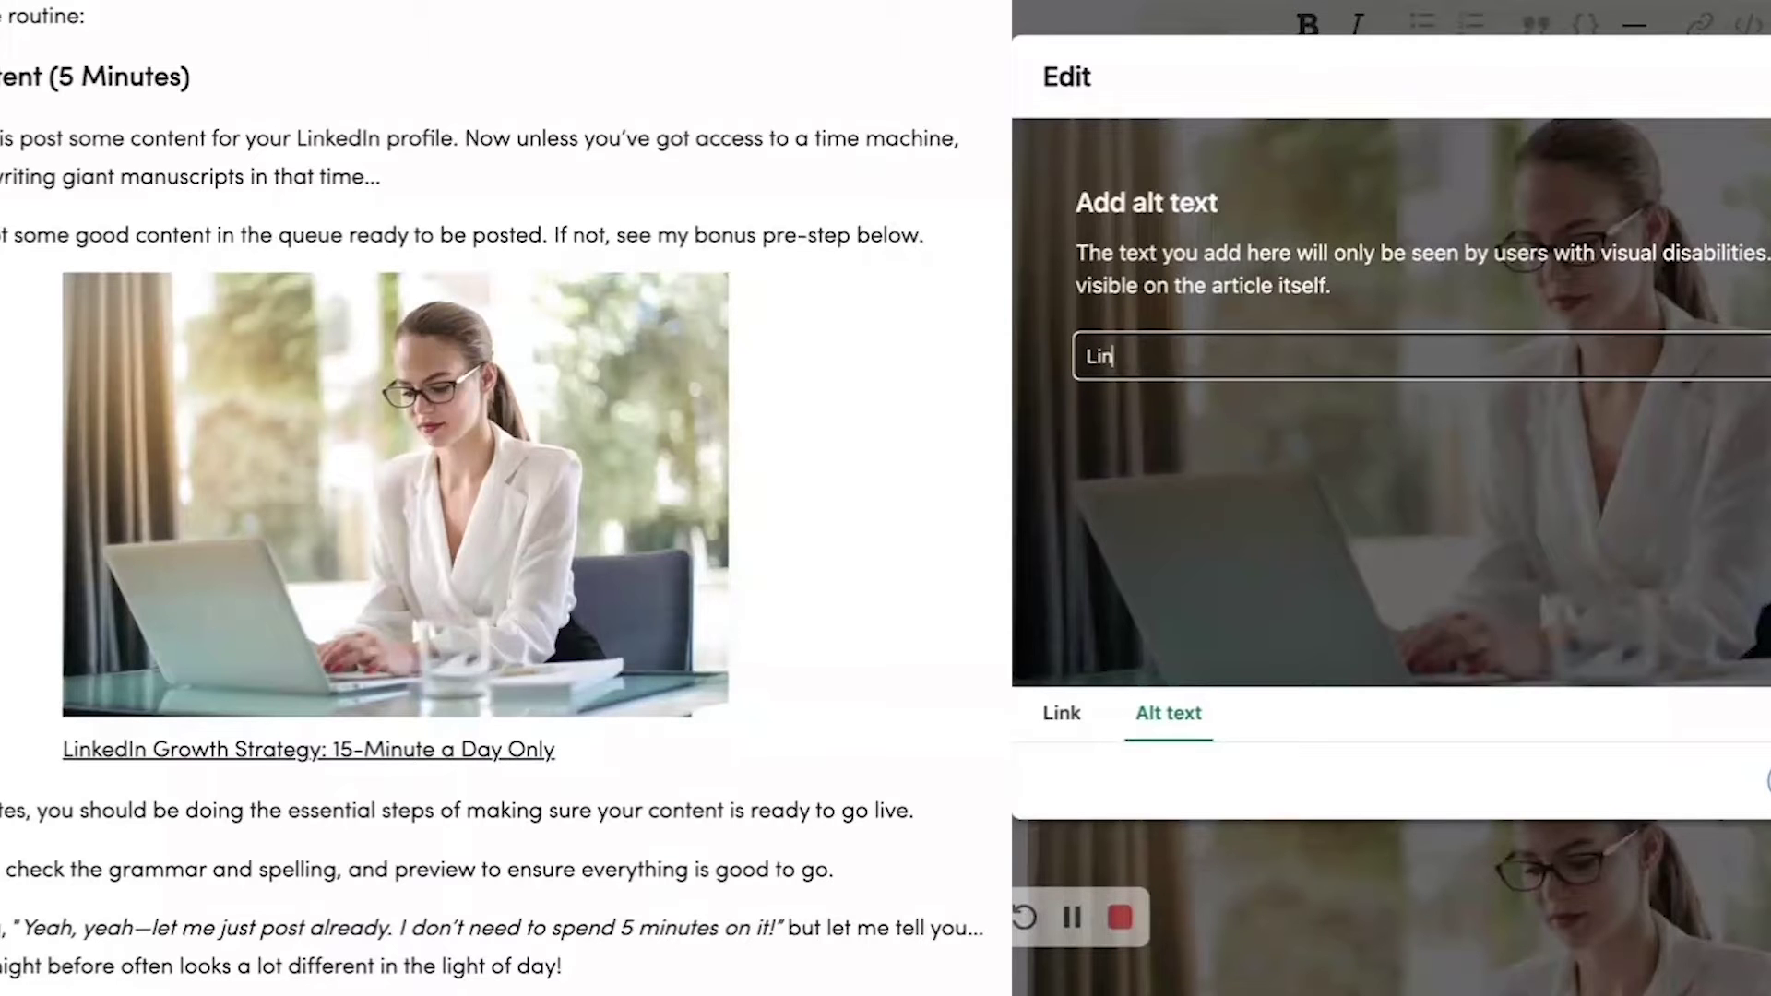
pyautogui.write('kedIn Growth Strategy: 15-Minute a Day Only')
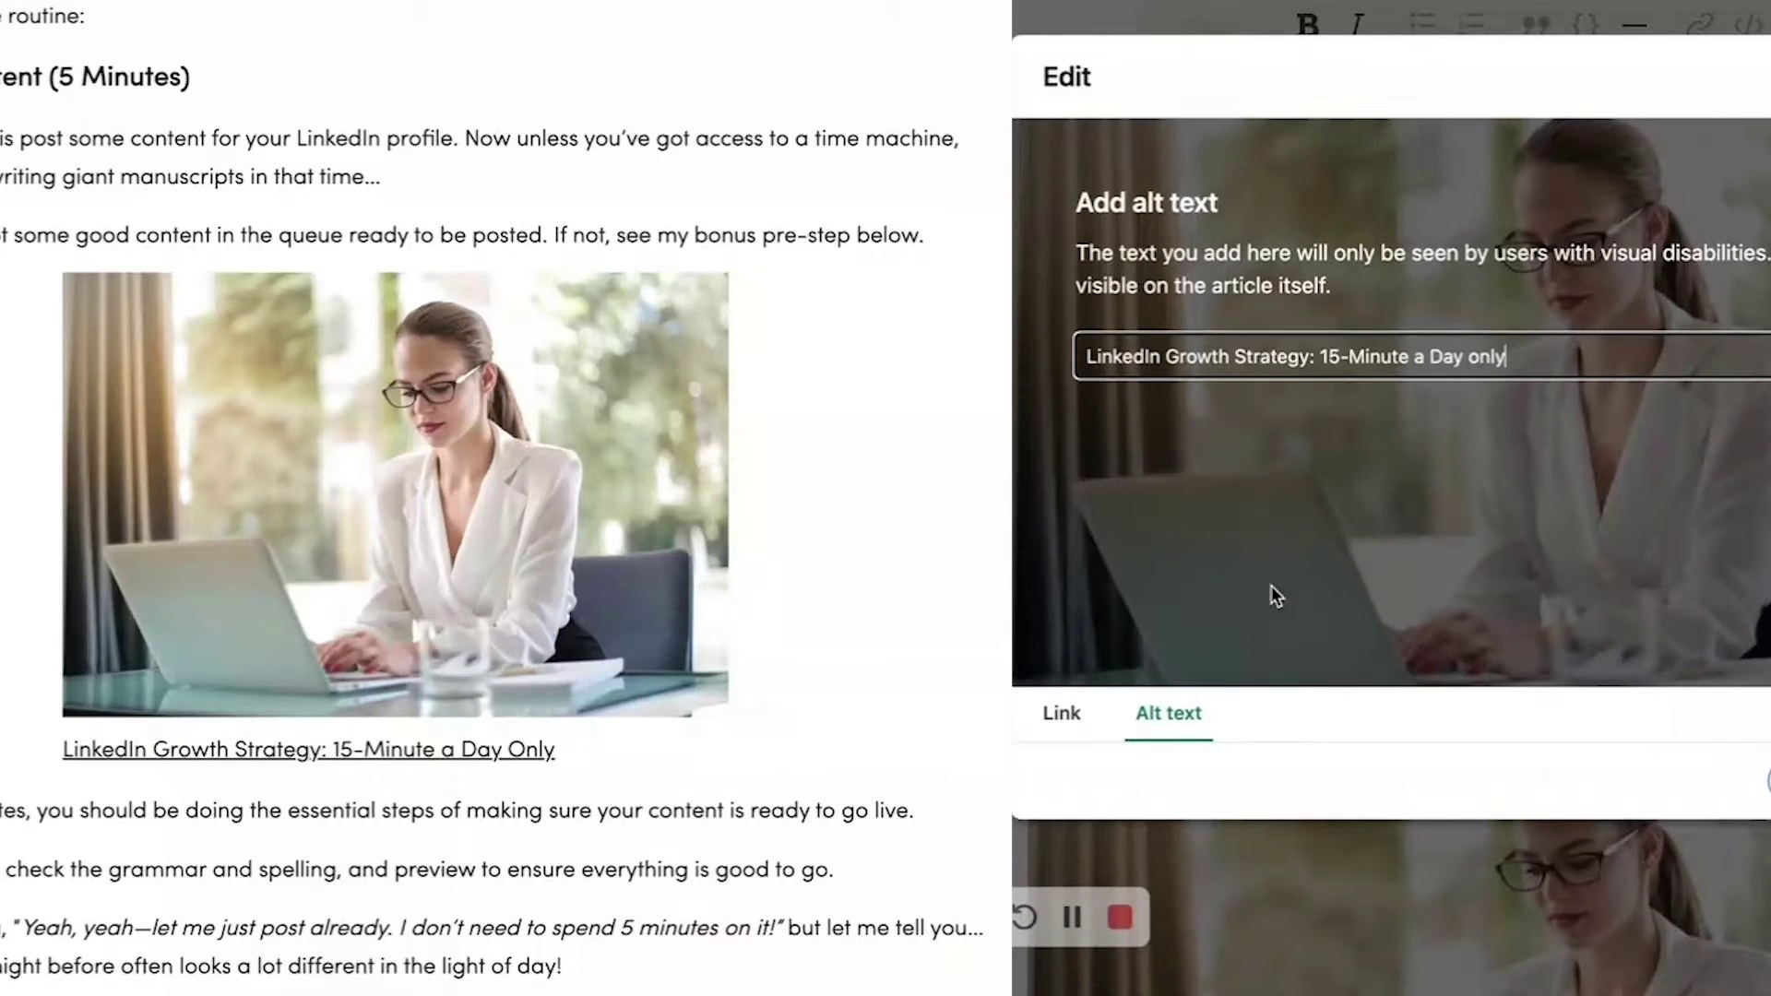
# - Link the laptop photo to the pasted blog article URL and confirm
pyautogui.click(1061, 715)
pyautogui.click(1308, 309)
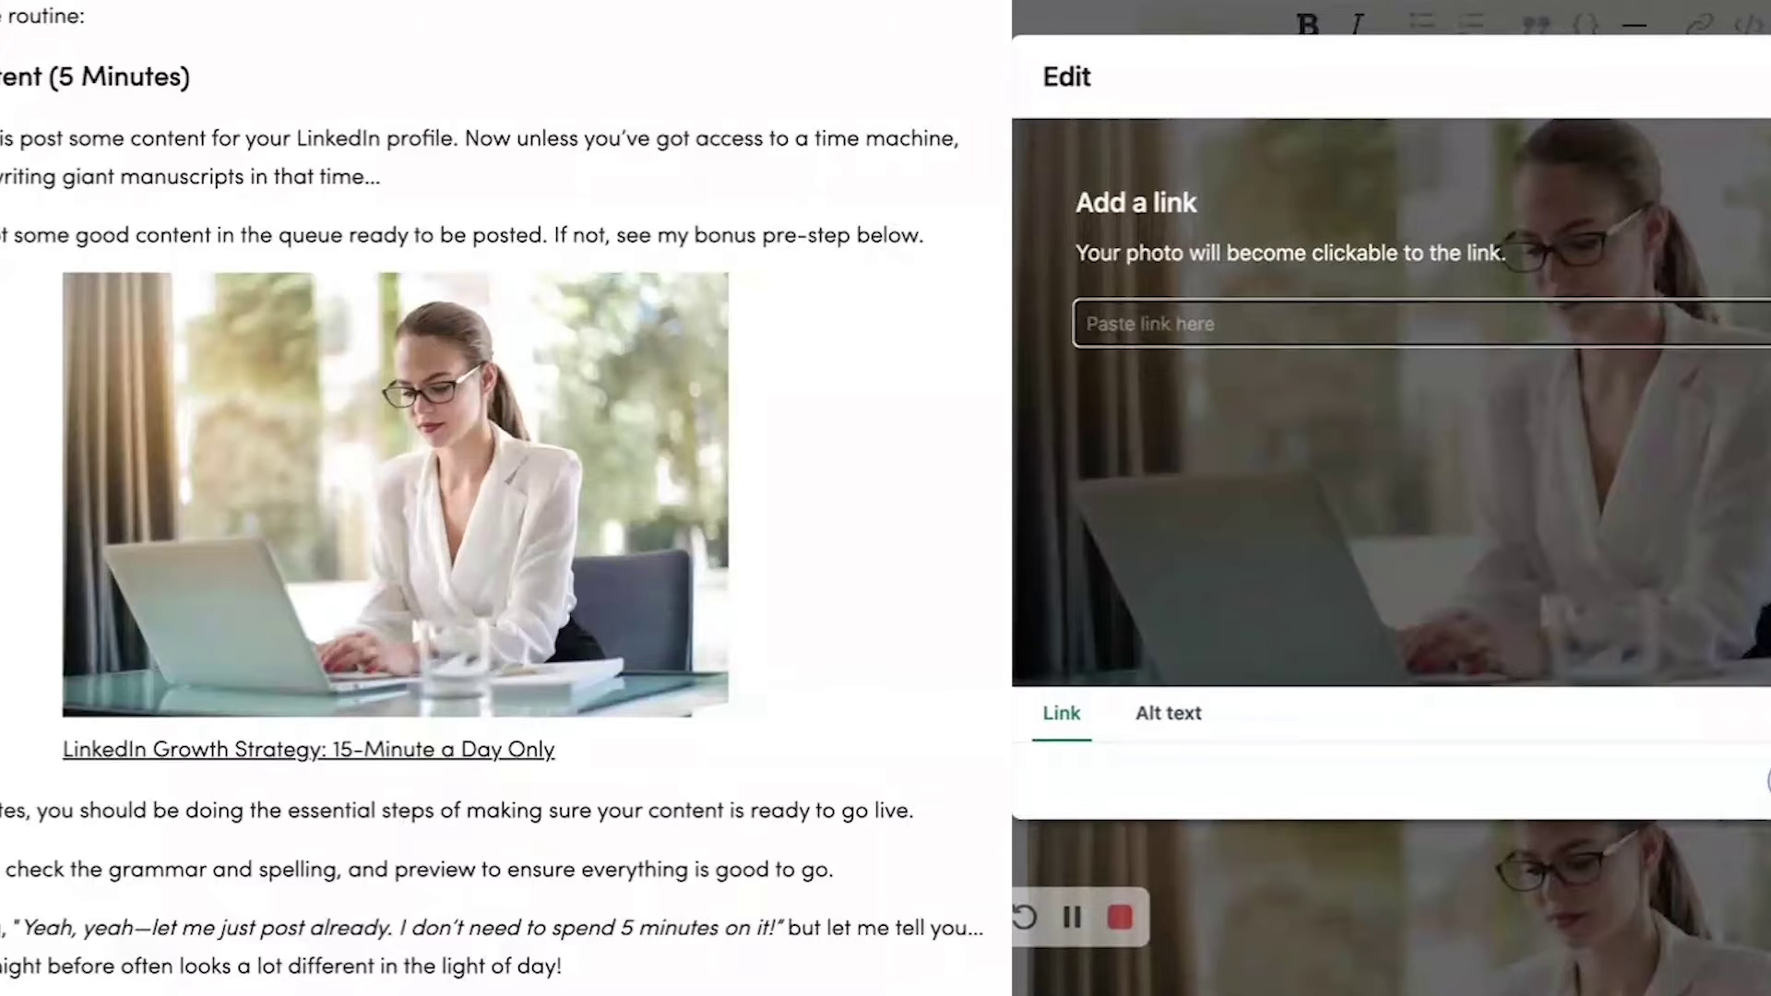
pyautogui.hotkey('ctrl', 'v')
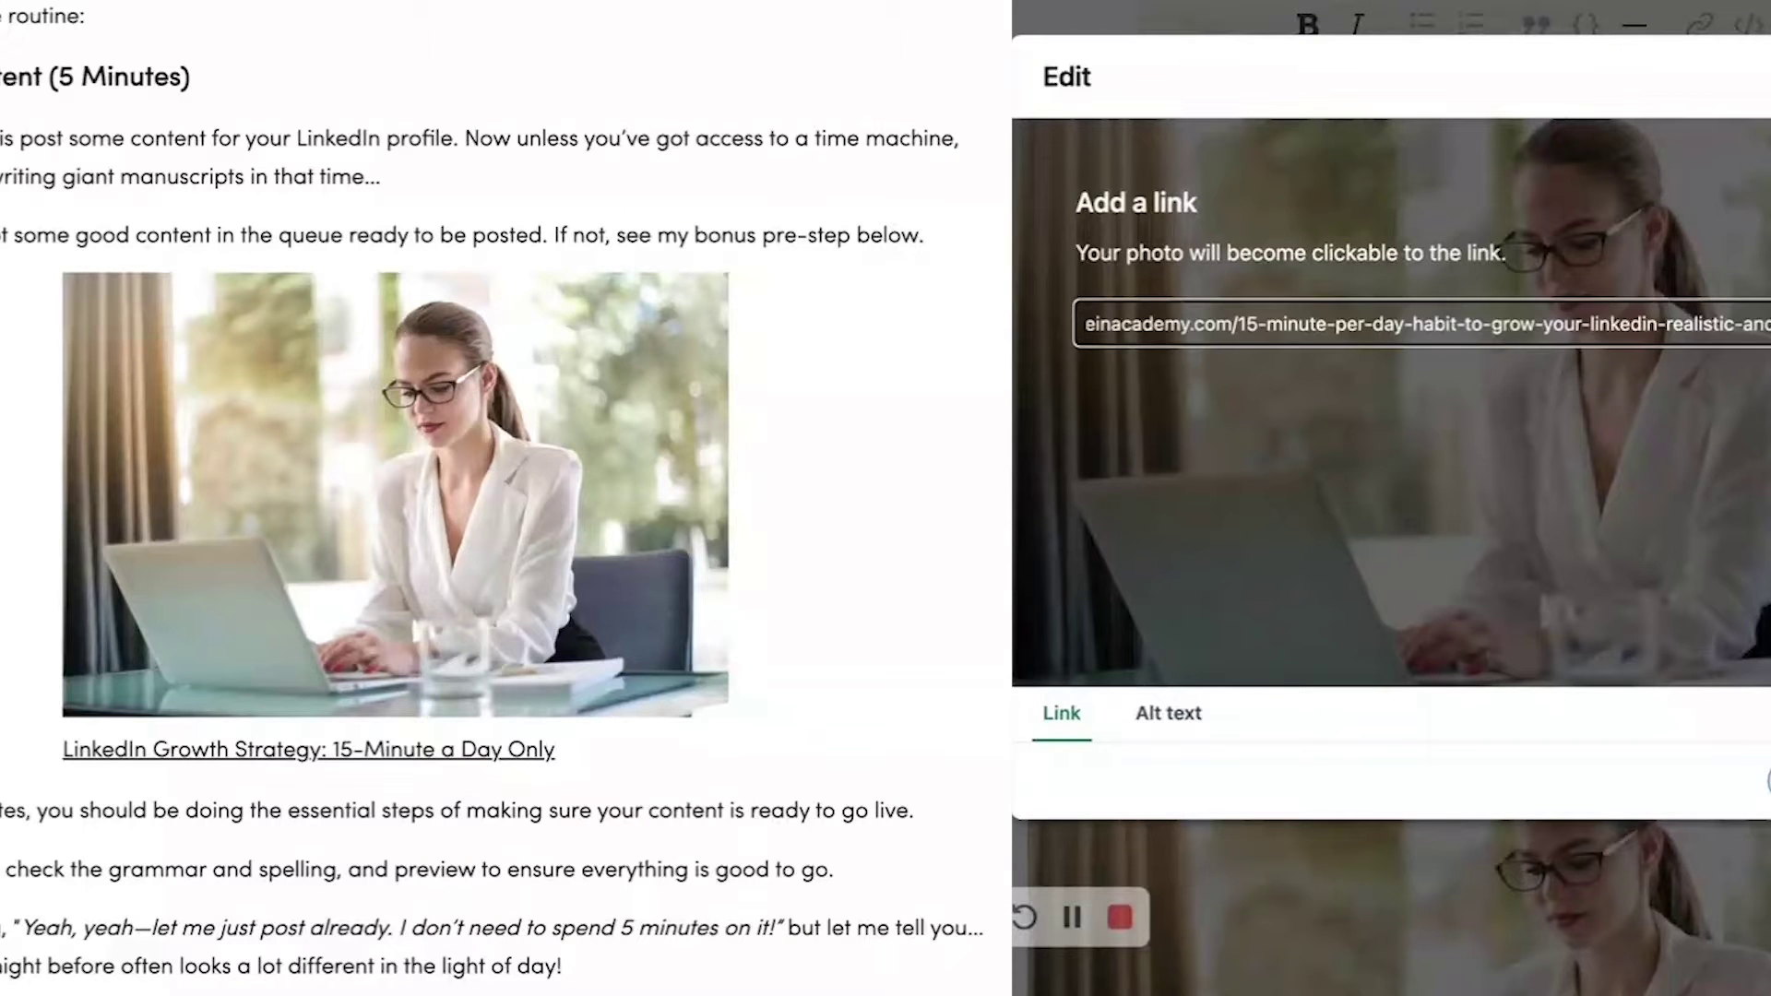
pyautogui.press('Return')
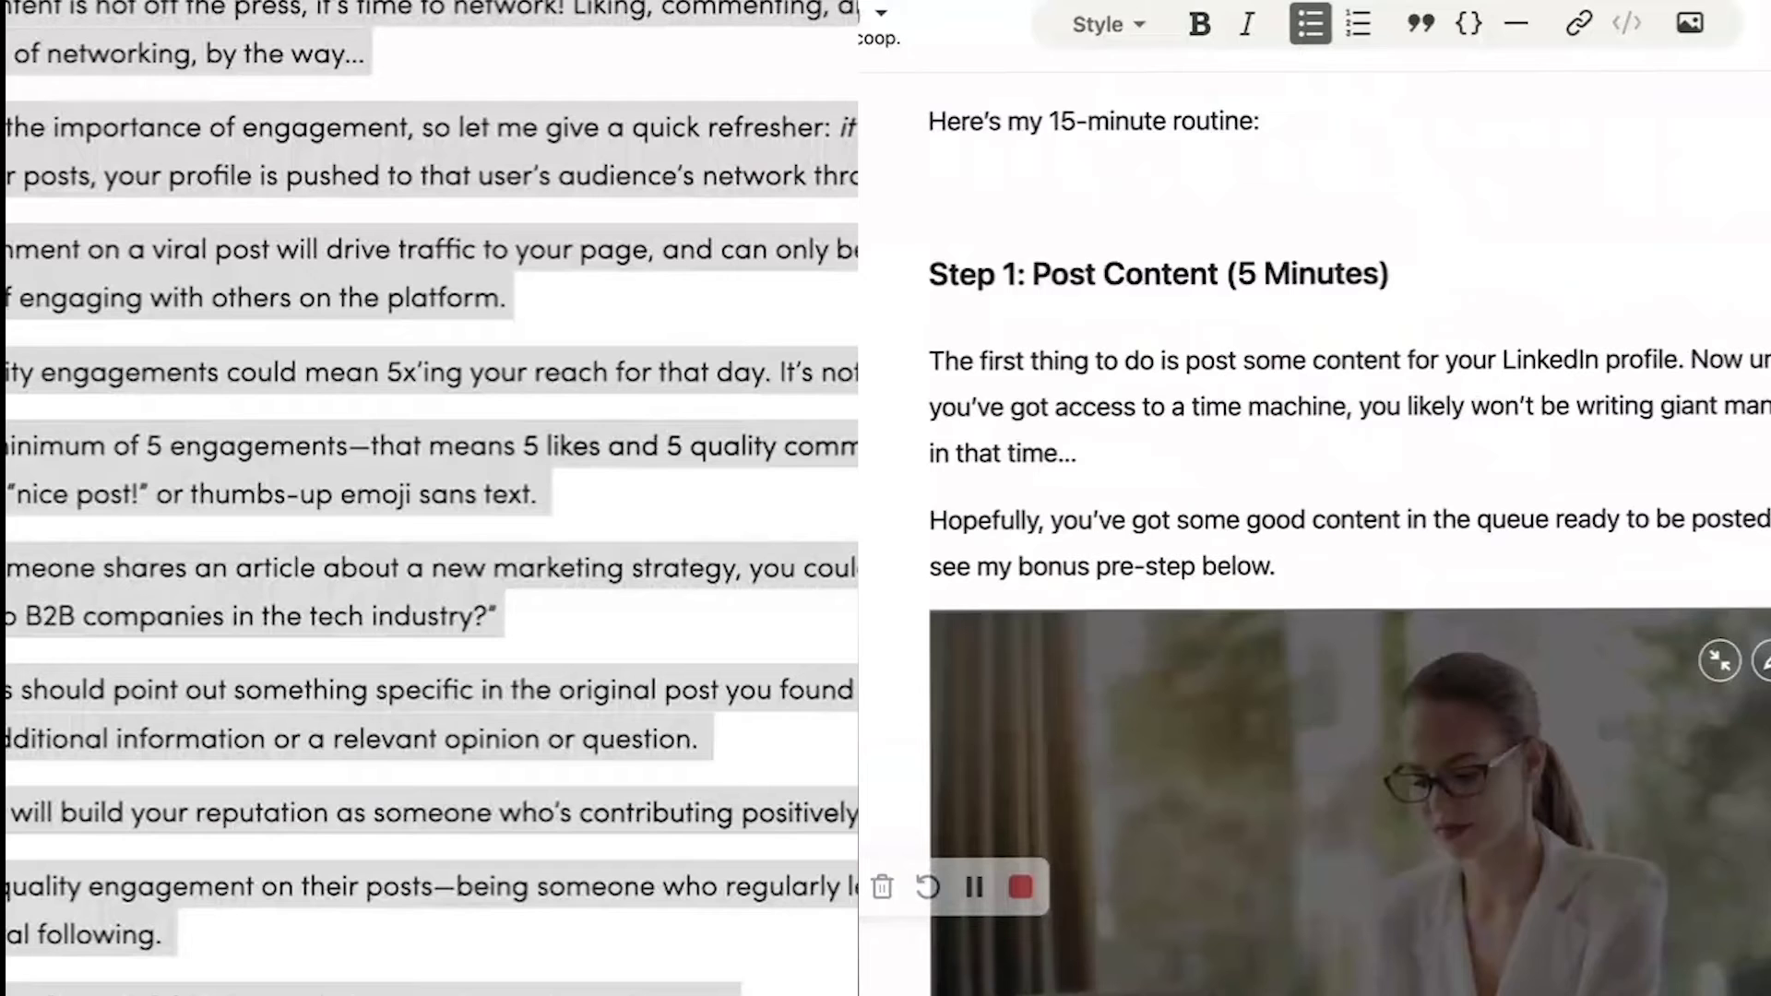
pyautogui.scroll(5, 672, 622)
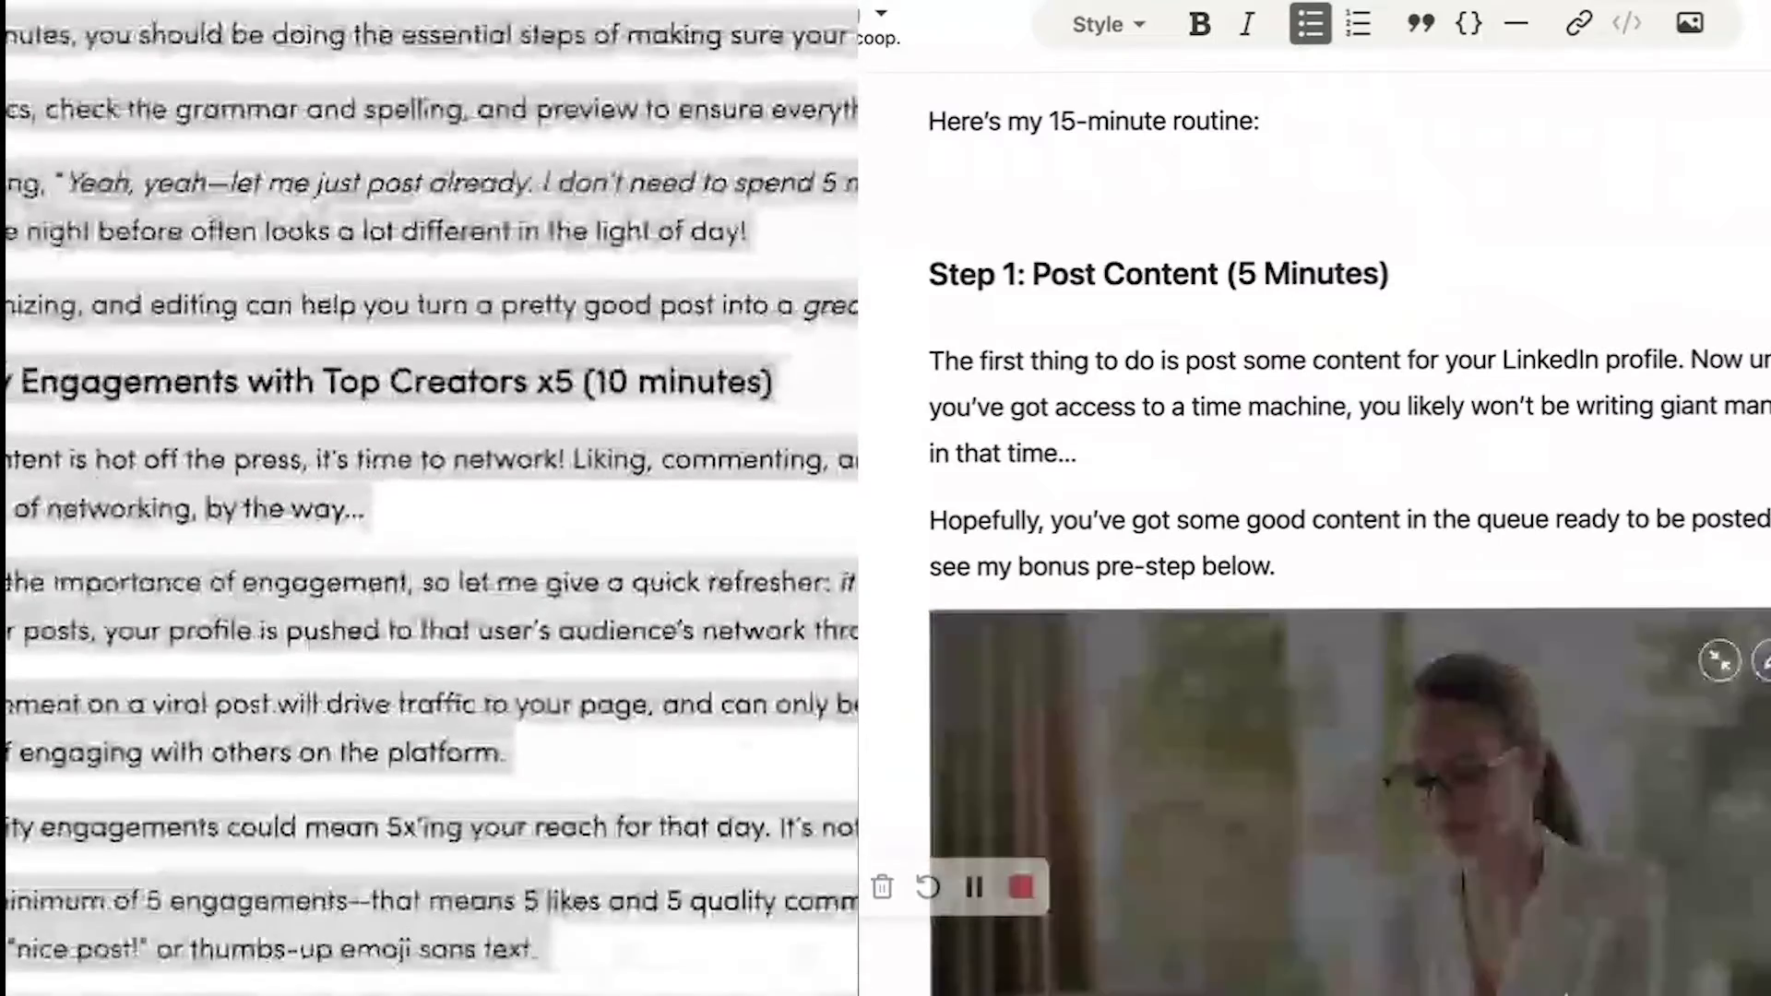
pyautogui.scroll(-3, 1199, 831)
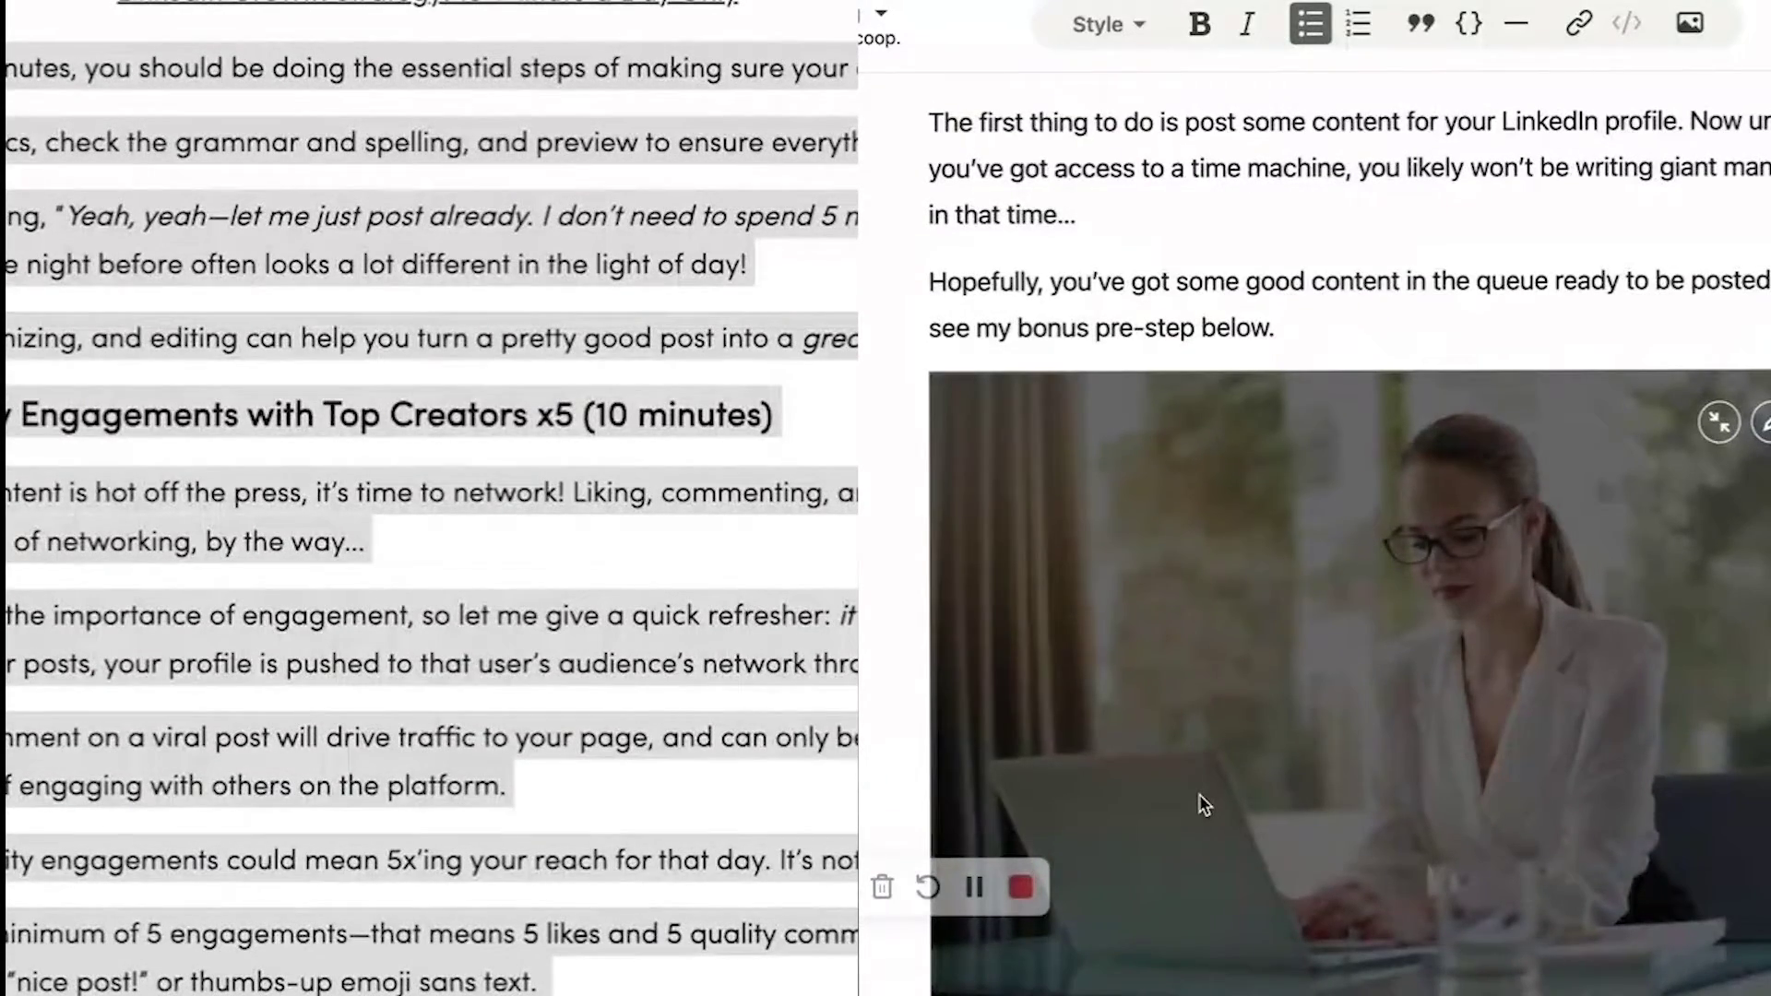
pyautogui.scroll(-10, 432, 498)
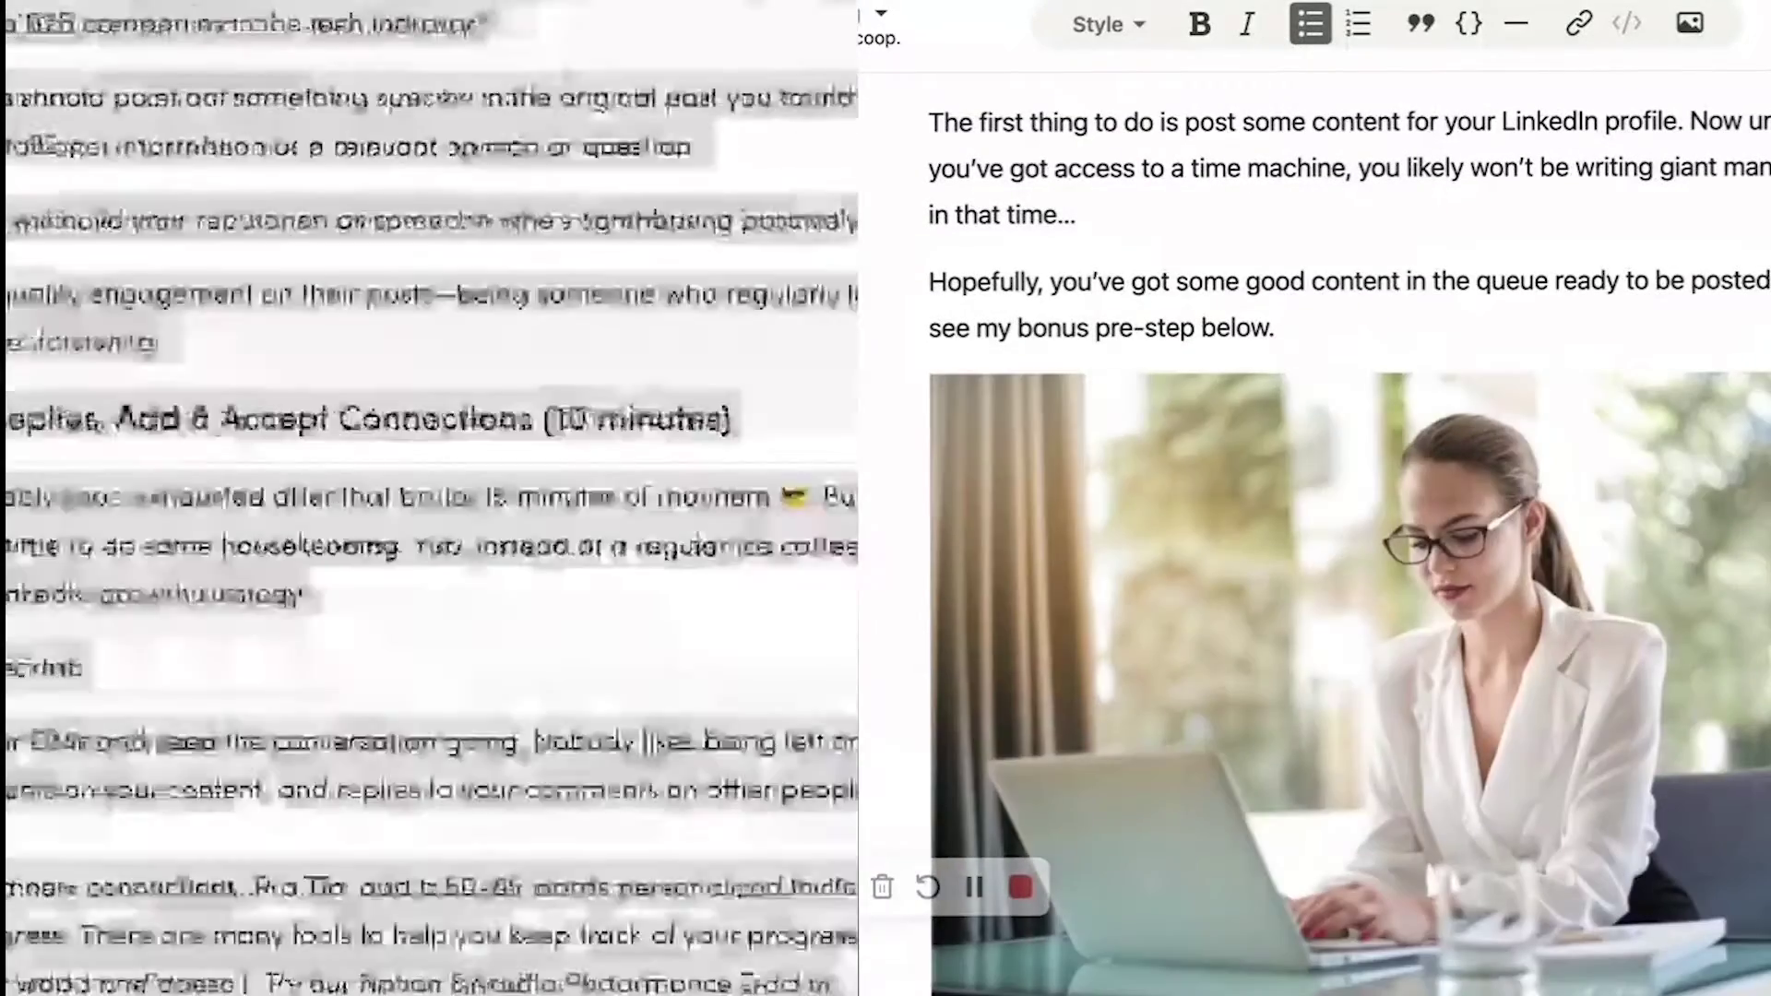
pyautogui.scroll(-2, 979, 843)
pyautogui.scroll(-20, 979, 843)
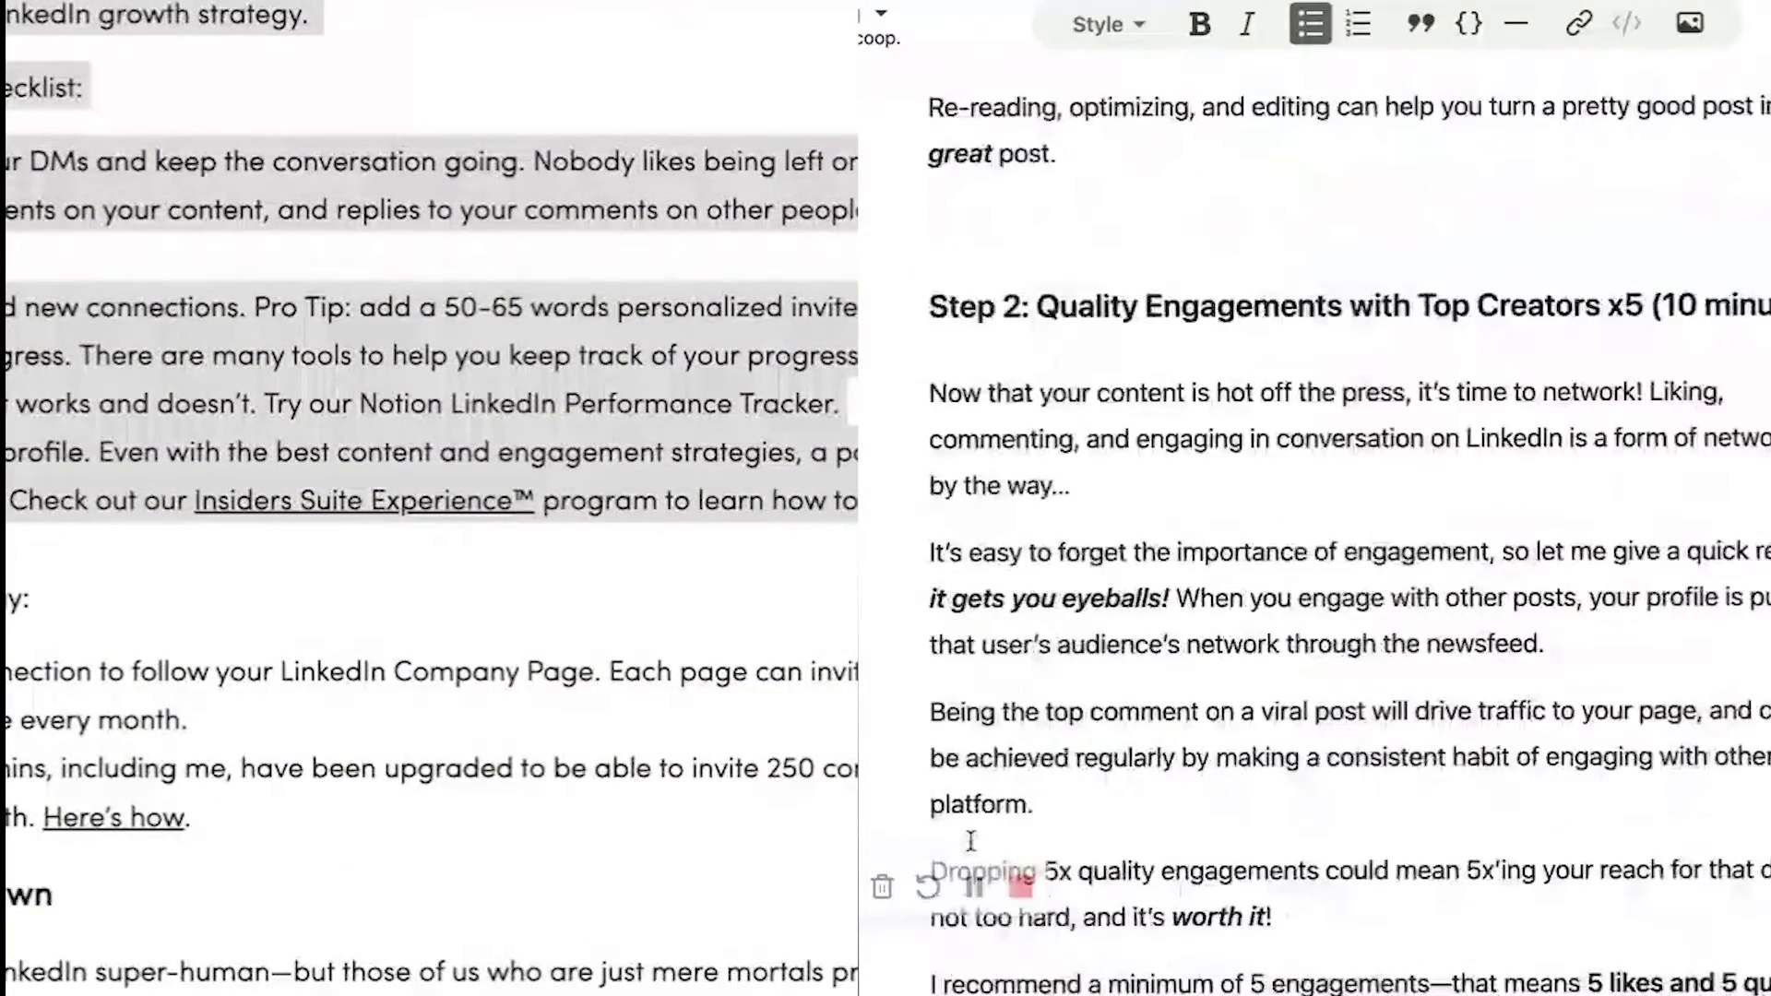
pyautogui.scroll(-8, 1315, 498)
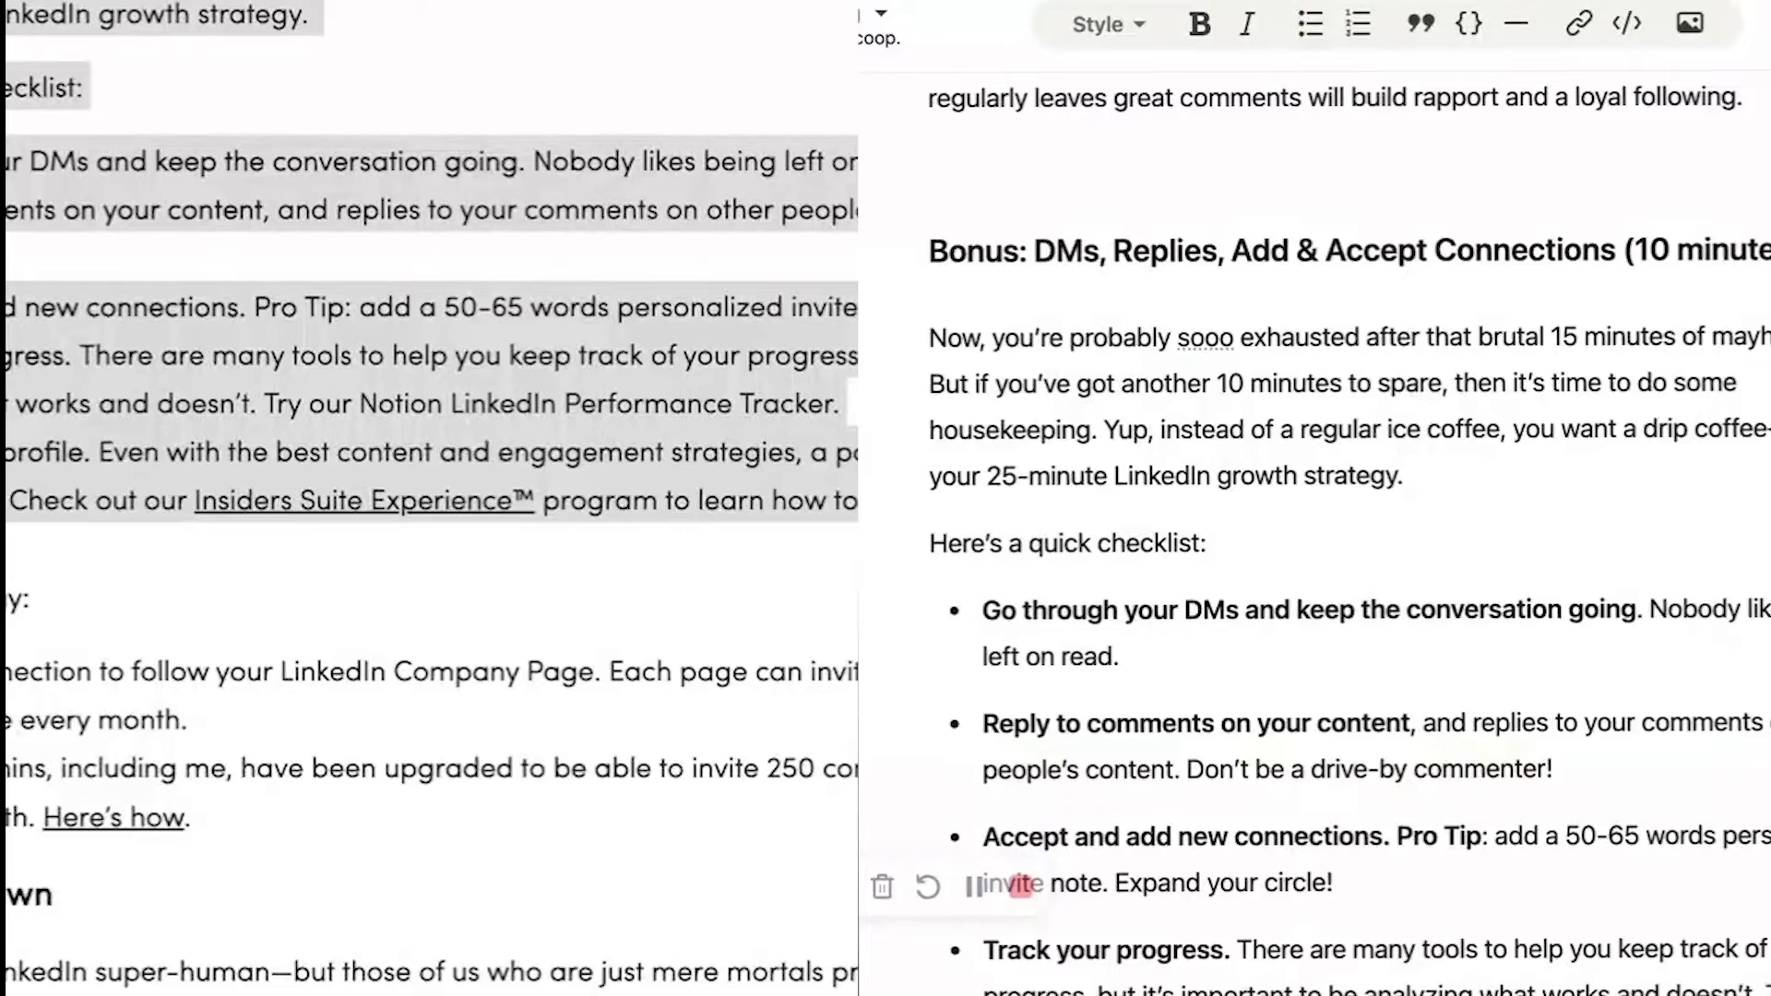
pyautogui.scroll(-2, 624, 975)
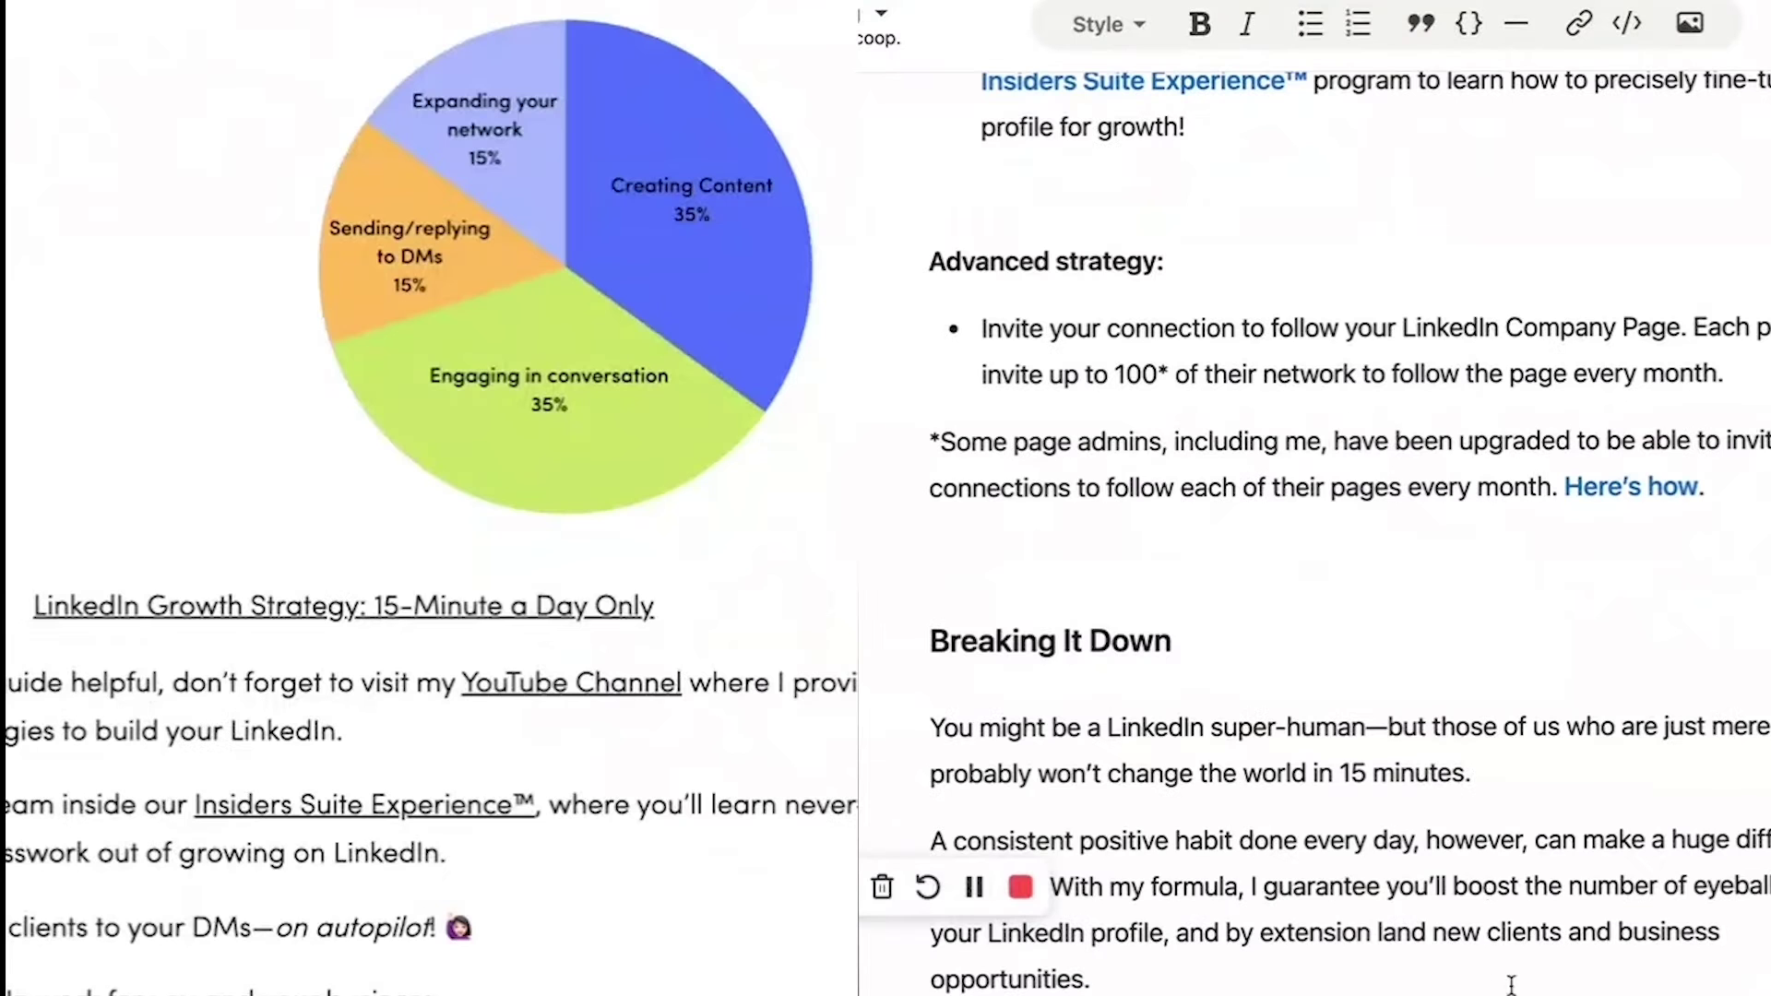
# - Upload the pie chart image below the Breaking It Down 35/35/15/15 list and start its caption
pyautogui.click(1689, 28)
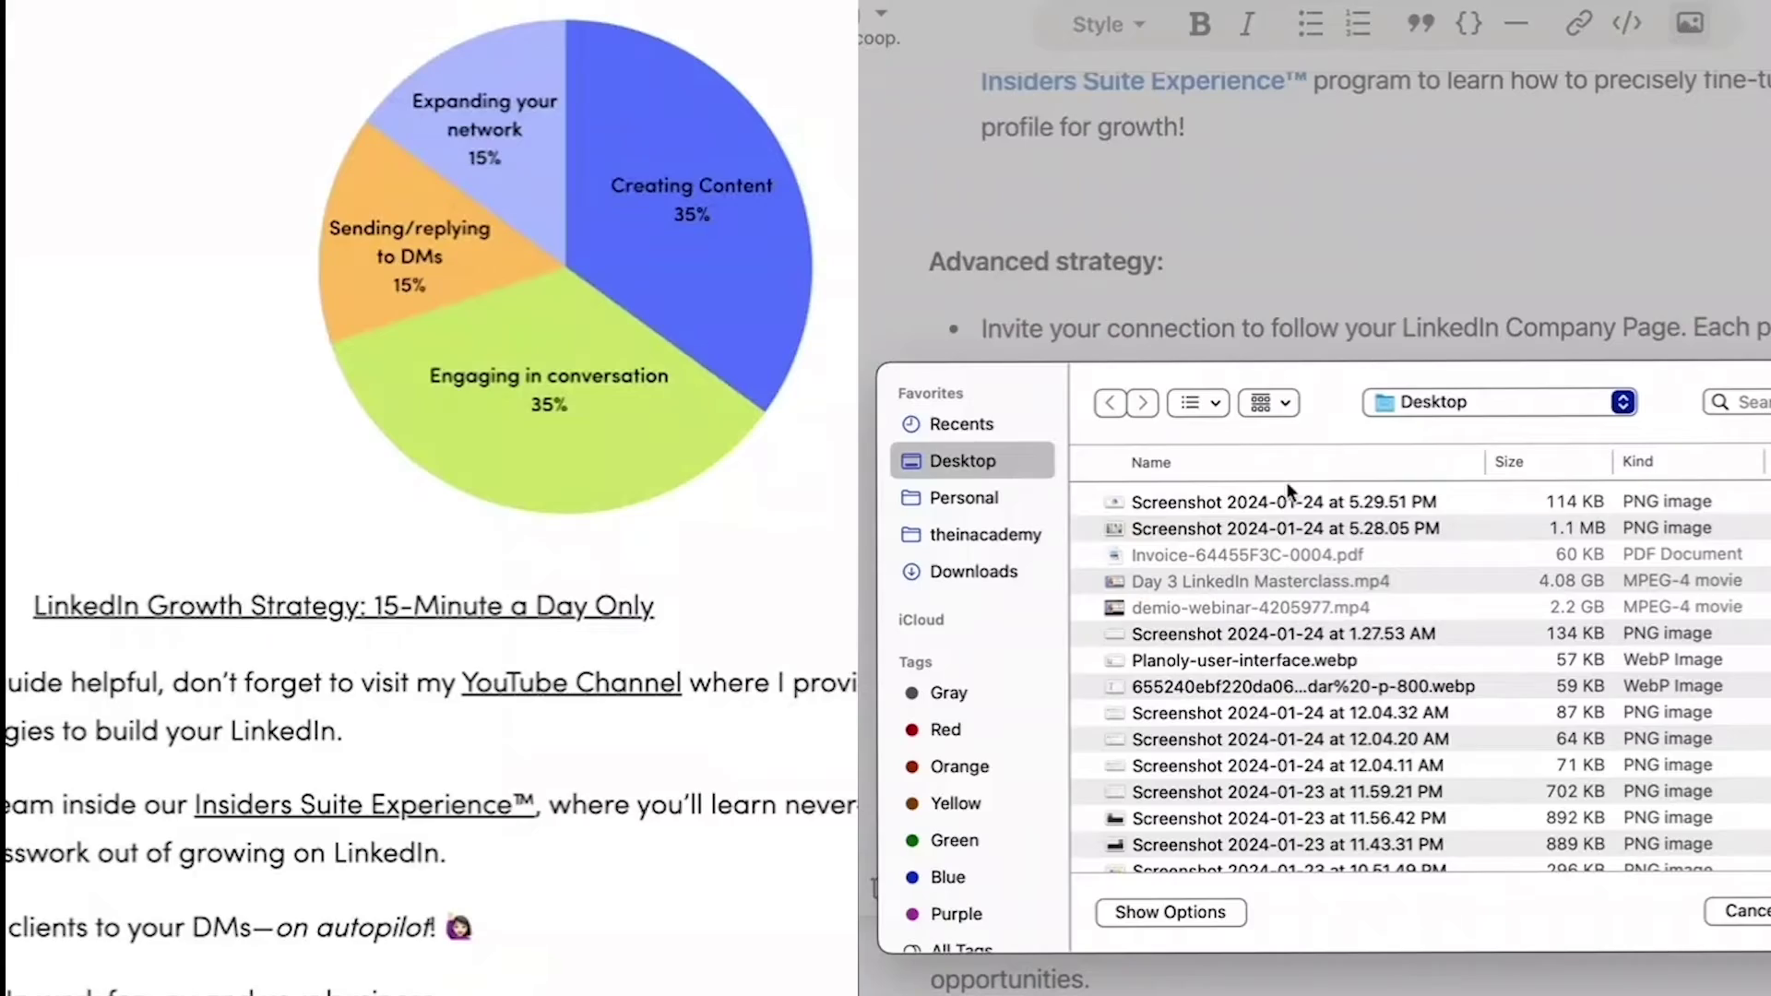
pyautogui.doubleClick(1279, 498)
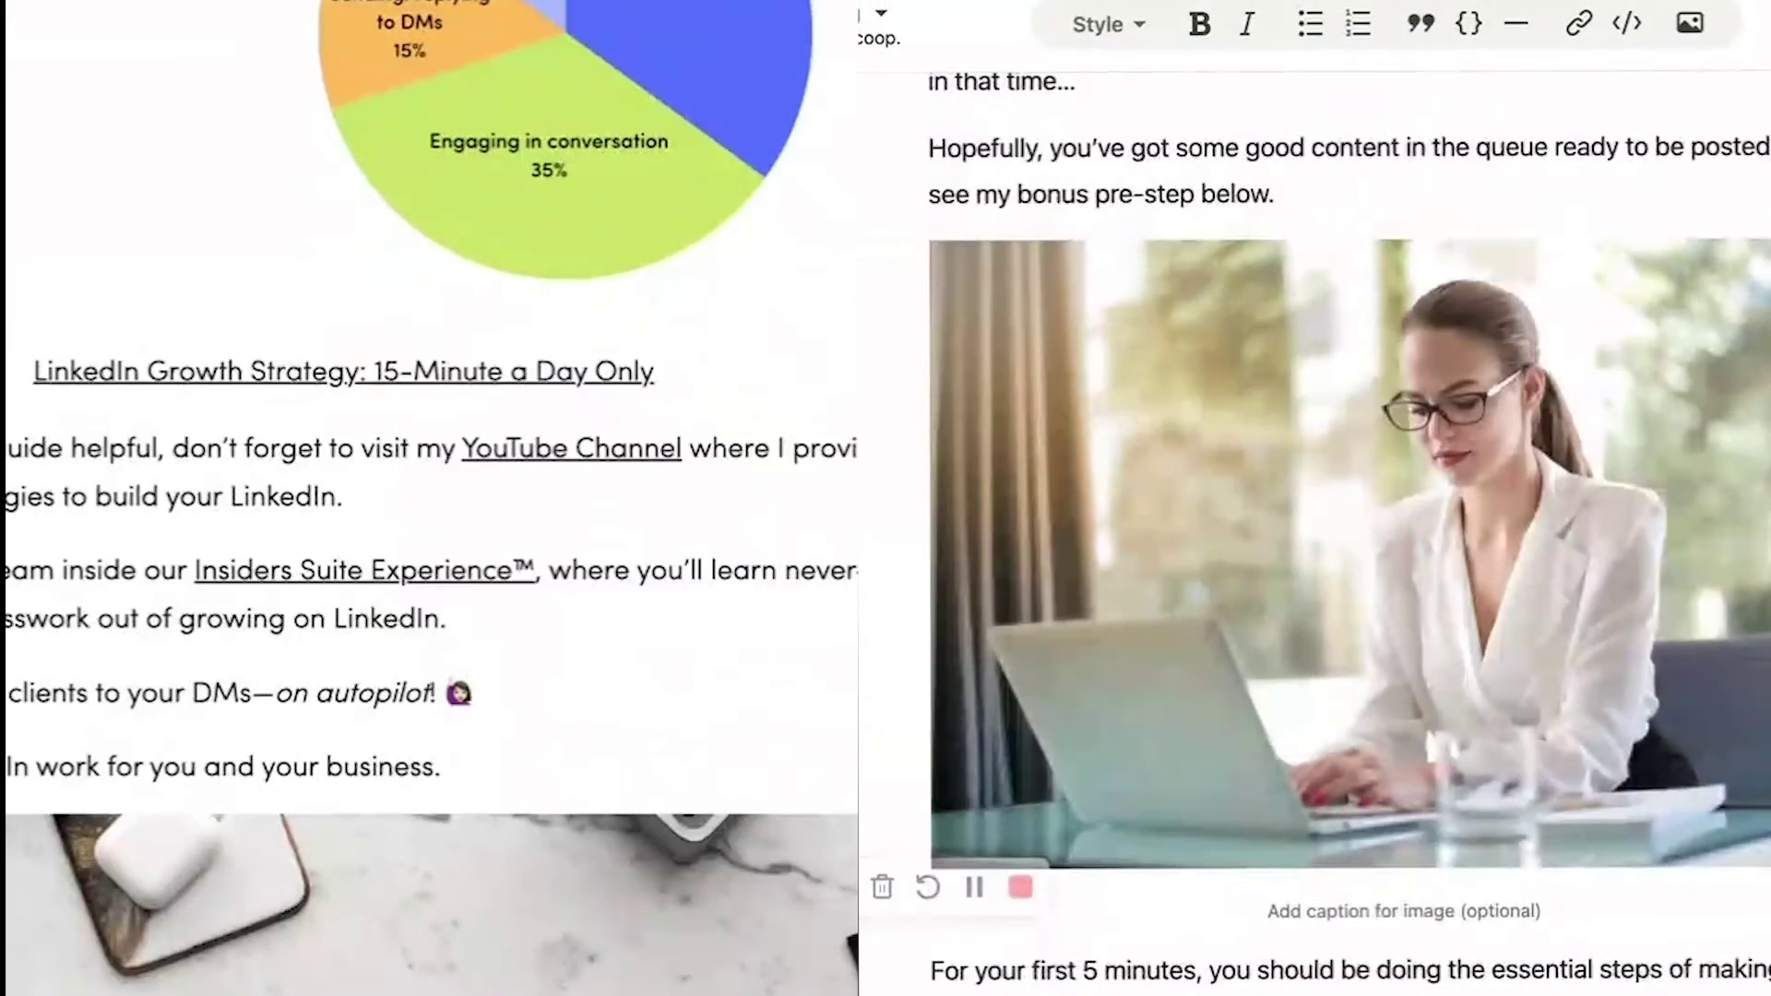
pyautogui.click(1372, 916)
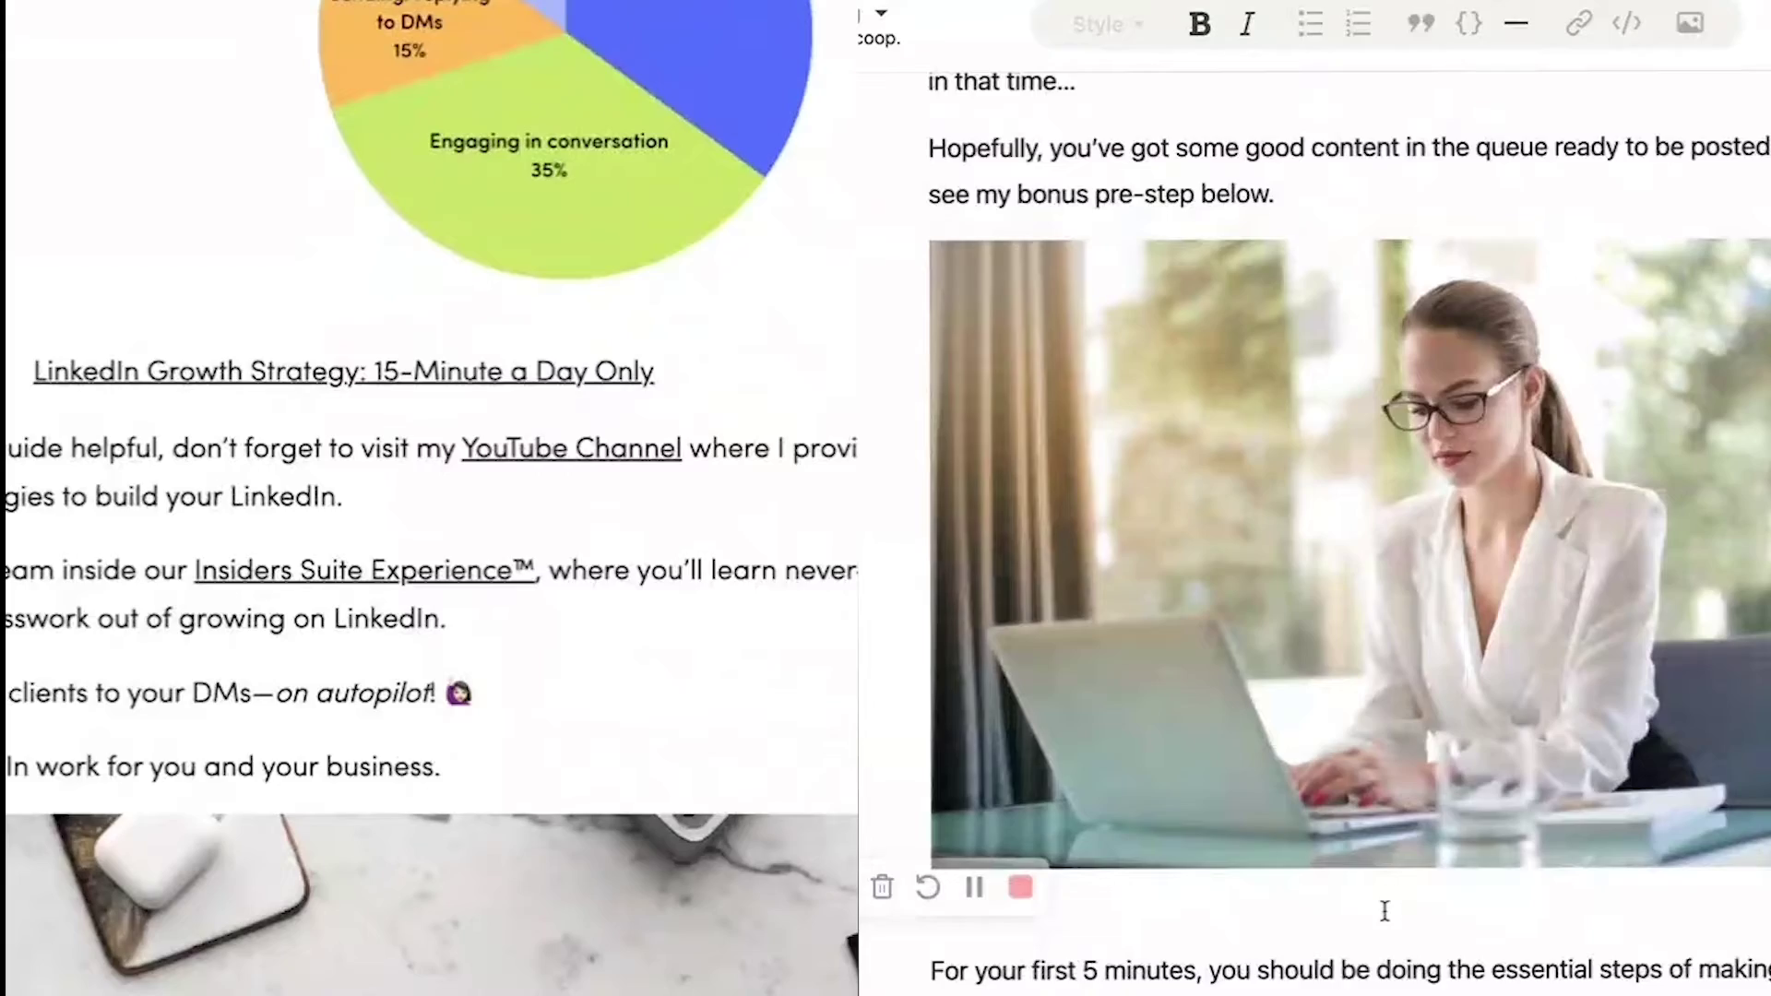
pyautogui.scroll(-15, 637, 812)
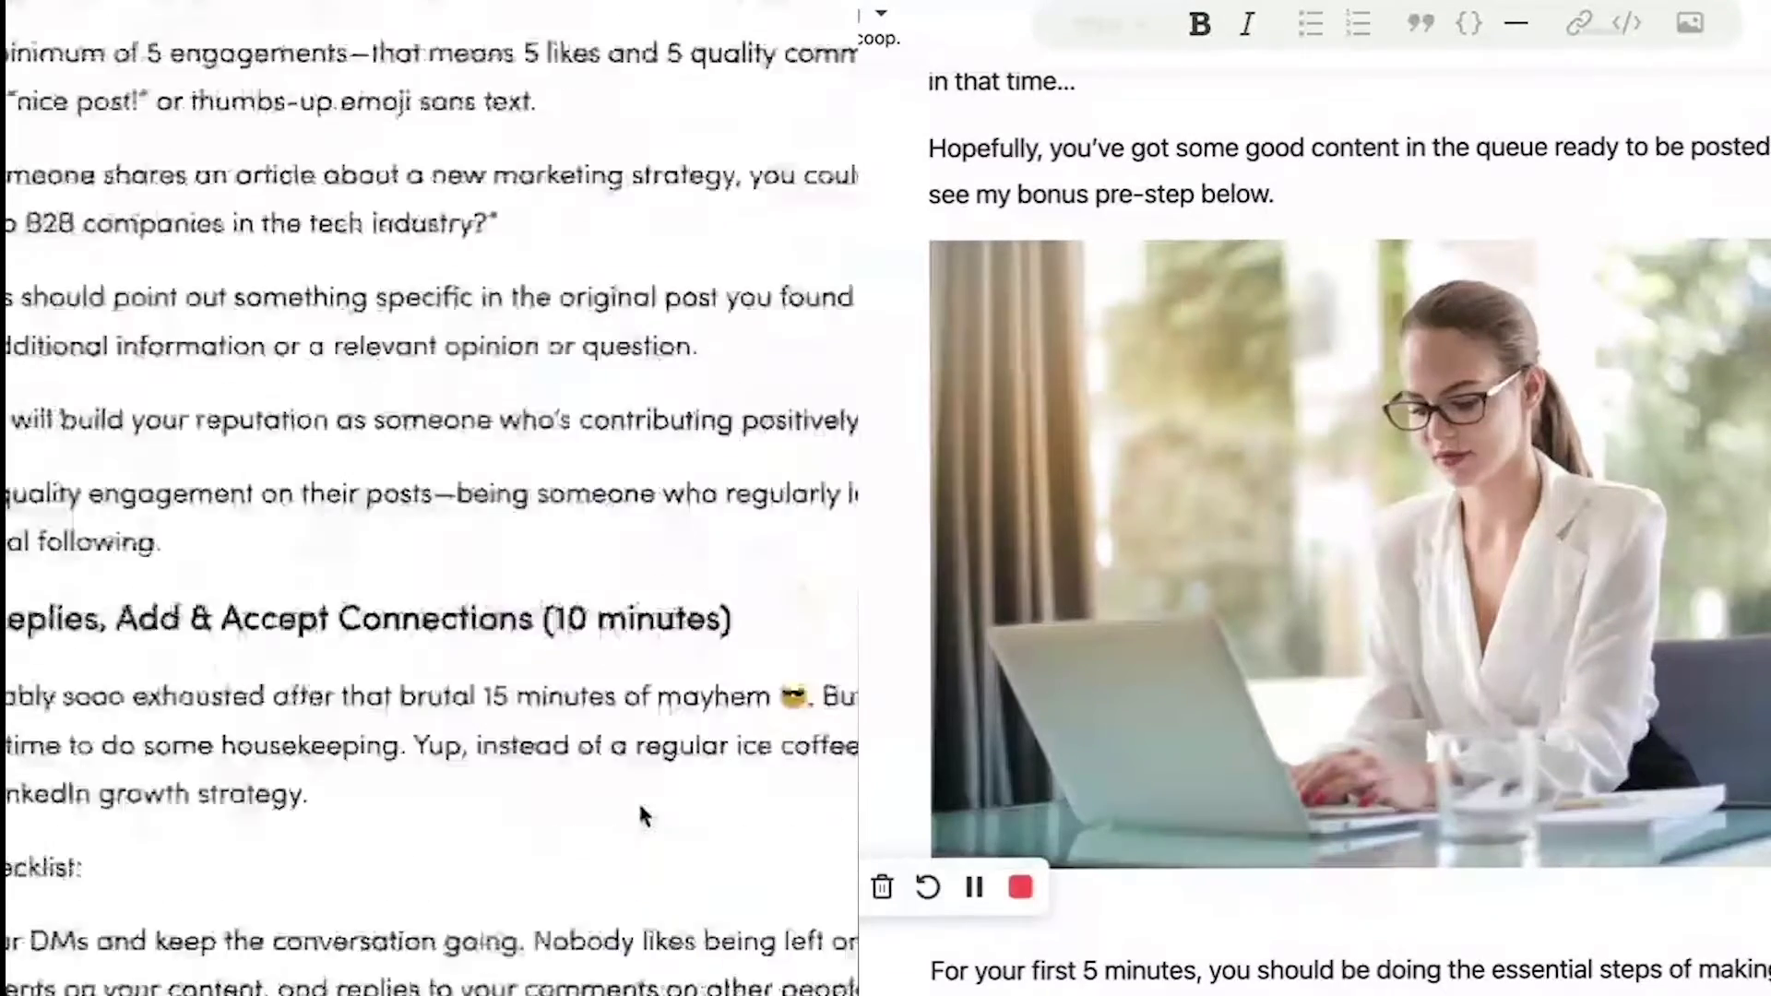
pyautogui.scroll(5, 643, 816)
pyautogui.scroll(5, 643, 816)
pyautogui.moveTo(111, 724); pyautogui.dragTo(803, 723)
pyautogui.scroll(-10, 1347, 646)
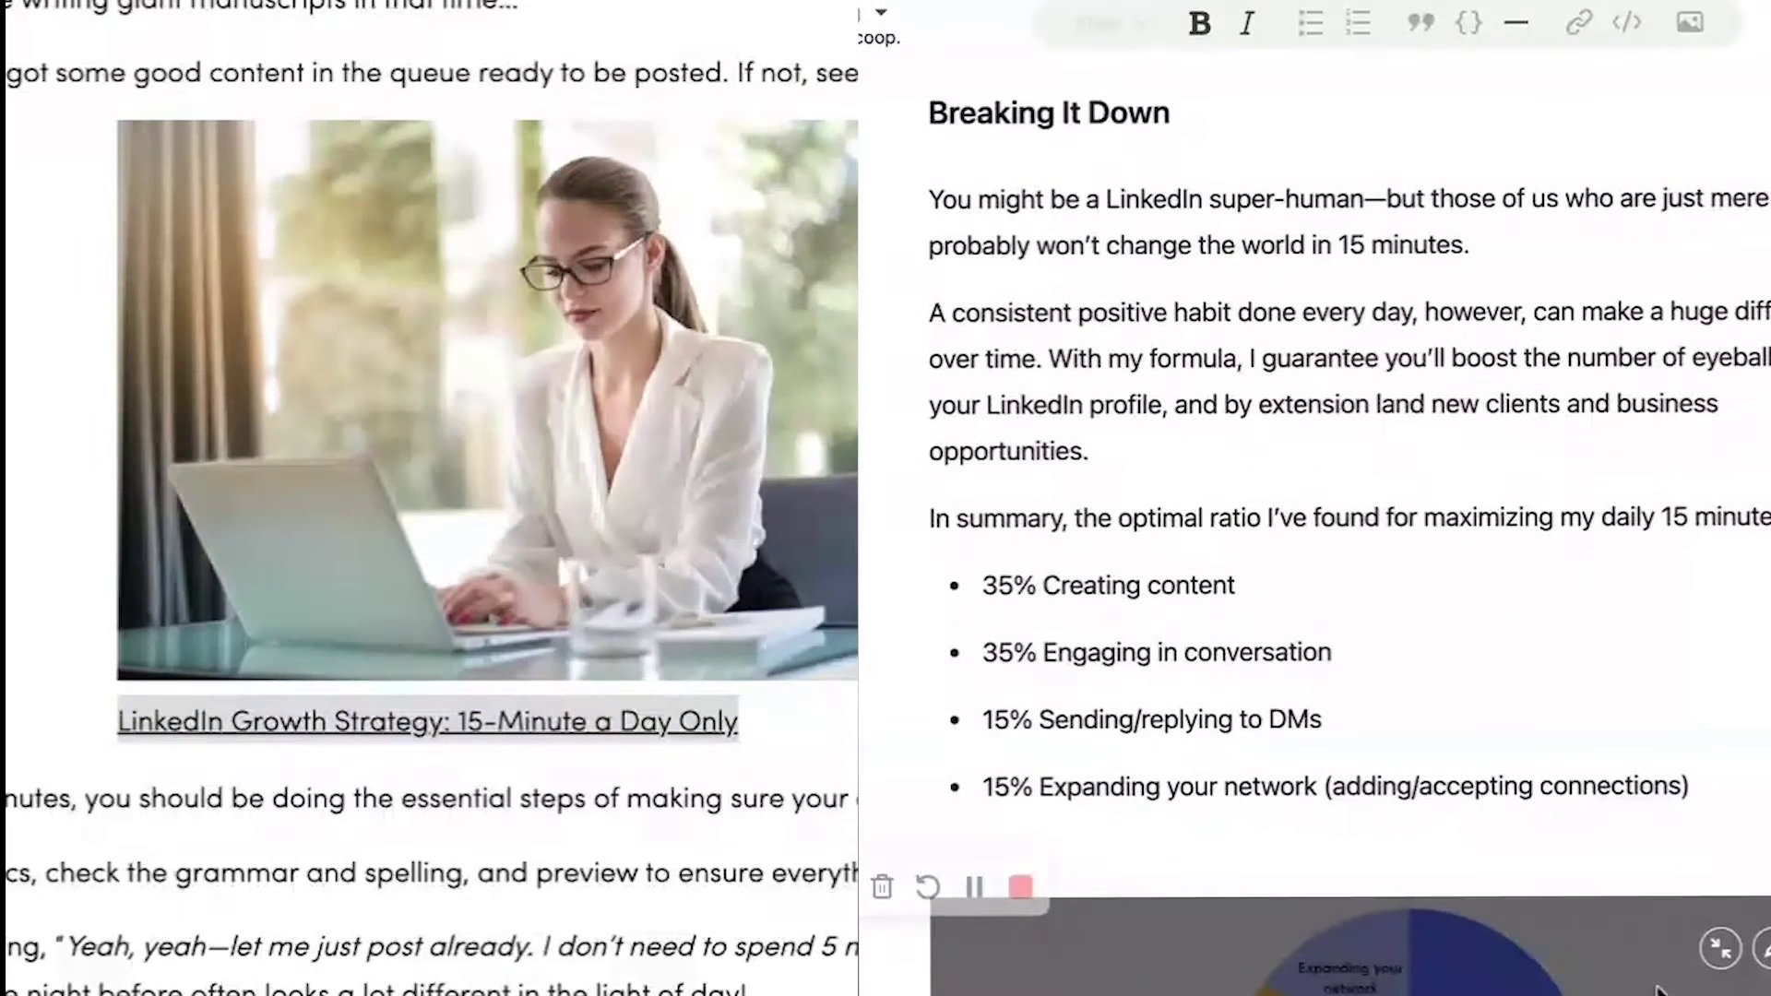
pyautogui.scroll(1, 1716, 950)
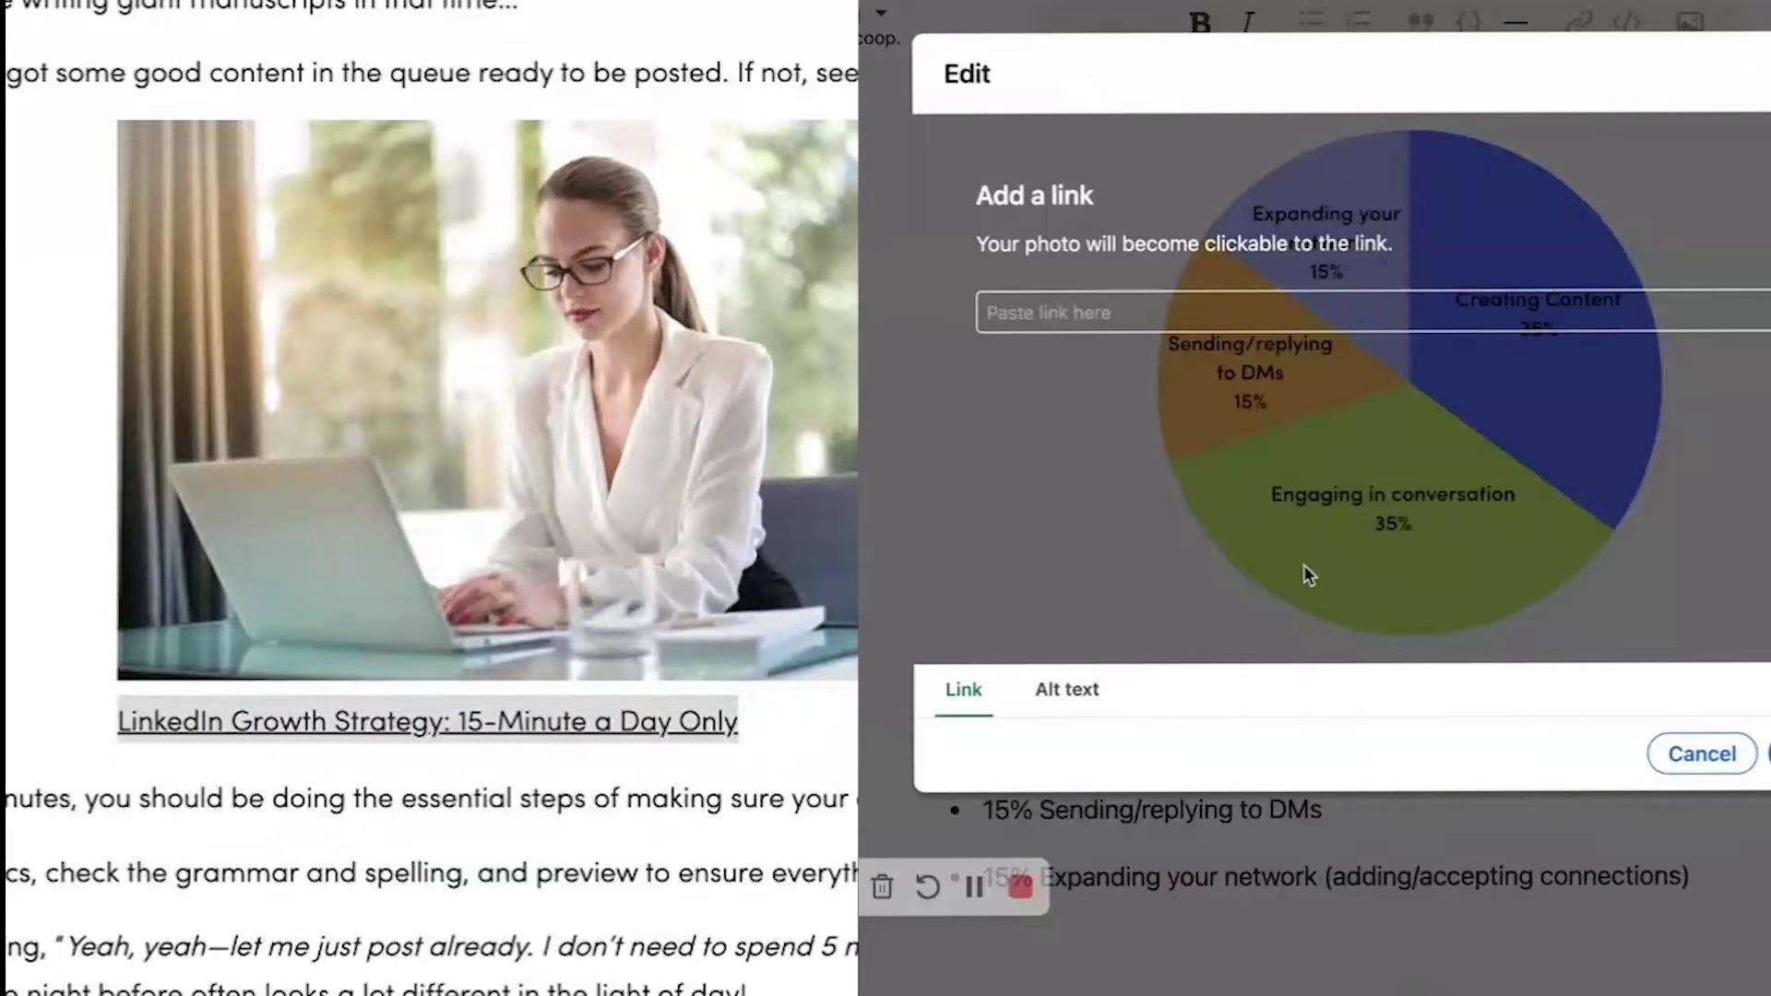
# - Paste a destination link for the pie chart and begin its alt text 'Golden Ratio: Linked'
pyautogui.click(1100, 310)
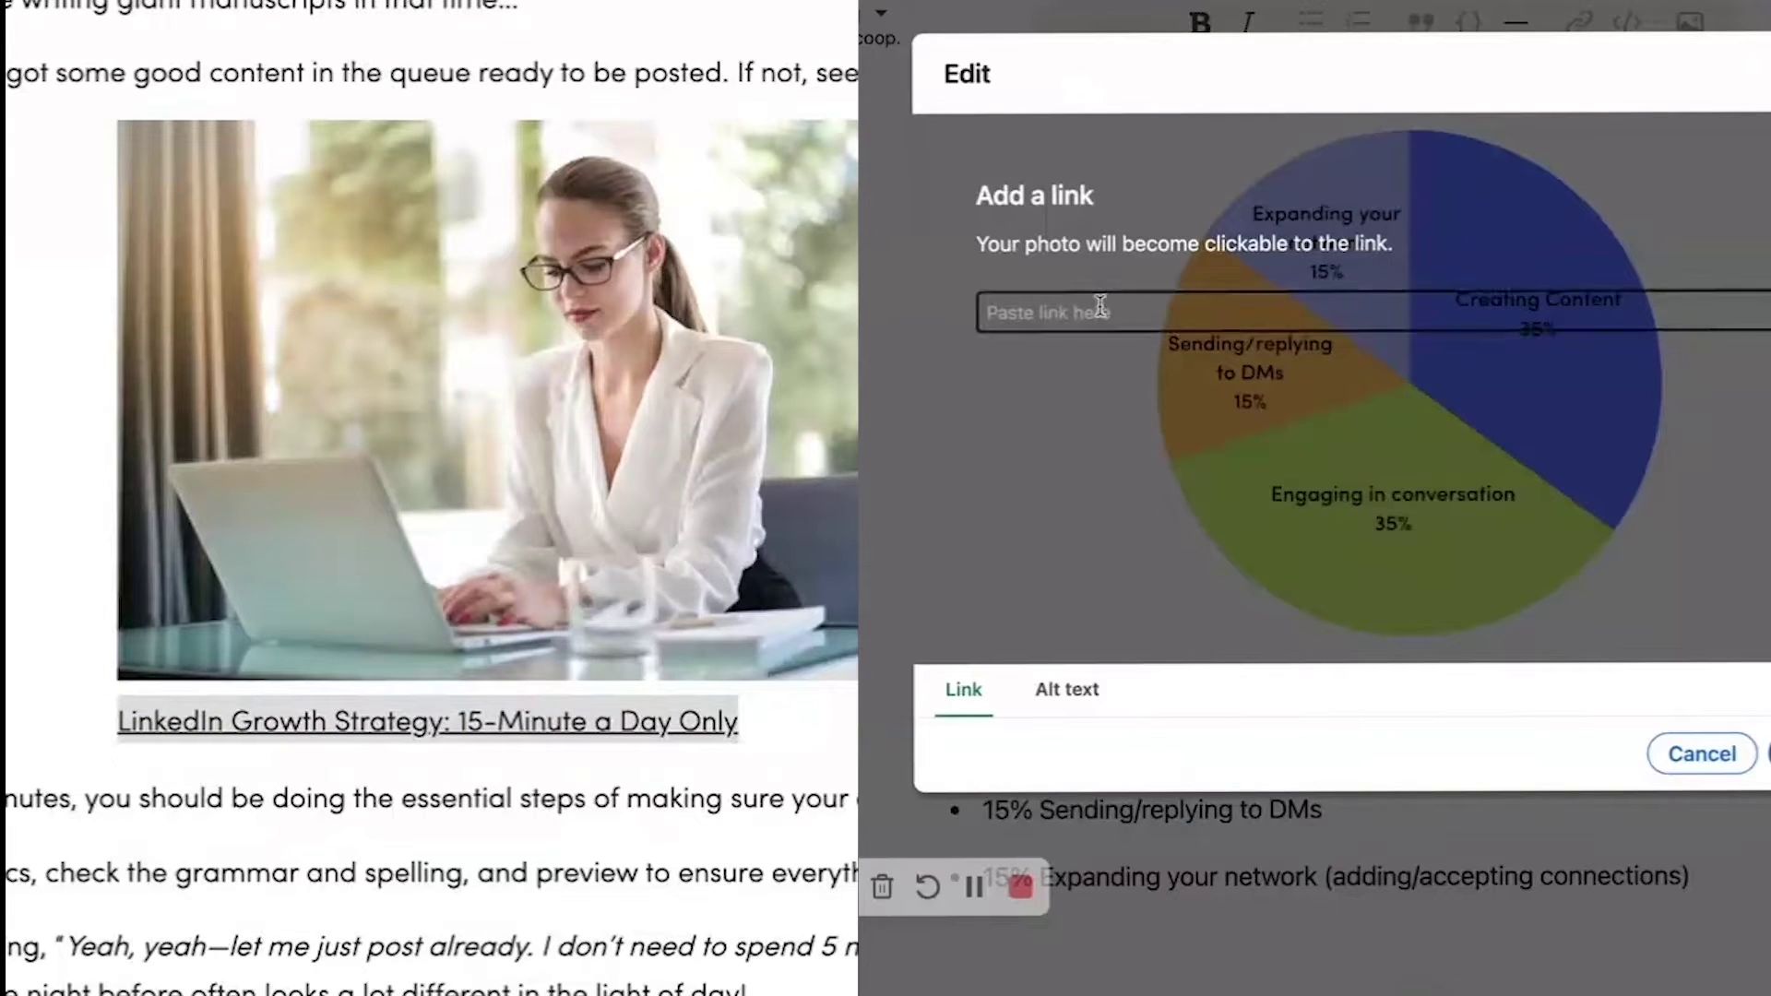
pyautogui.hotkey('ctrl', 'v')
pyautogui.click(1068, 689)
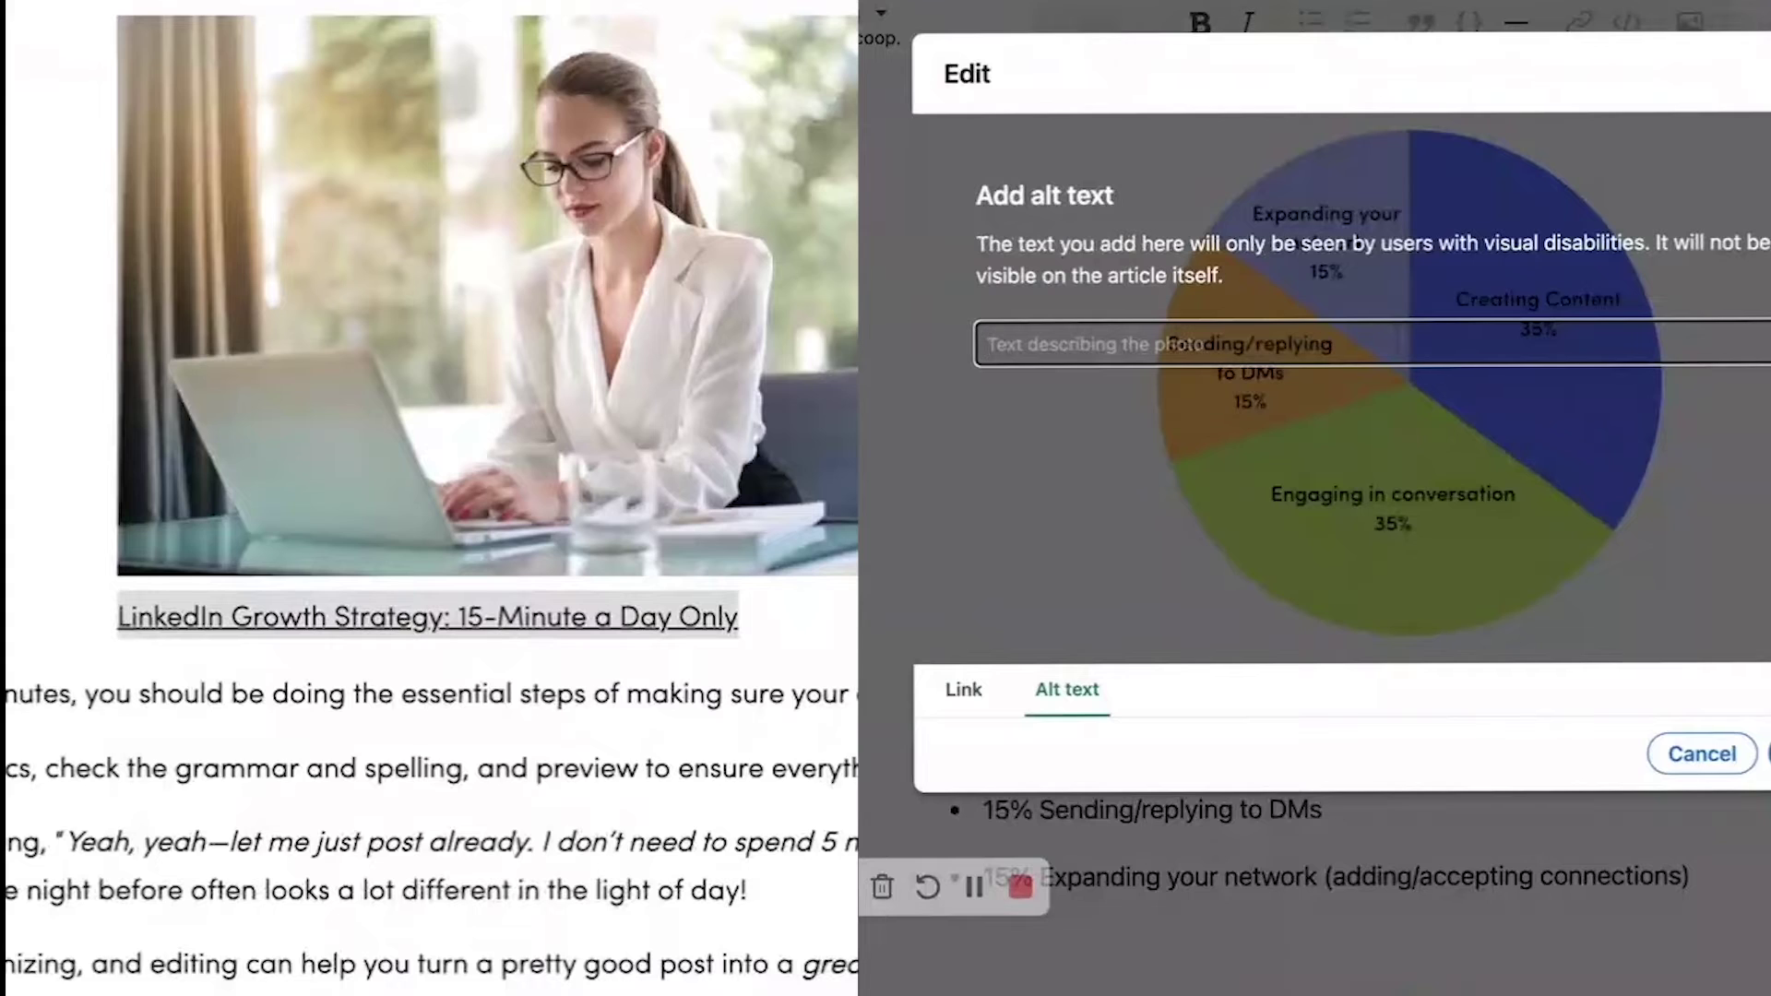
pyautogui.write('Golden Ratio: ')
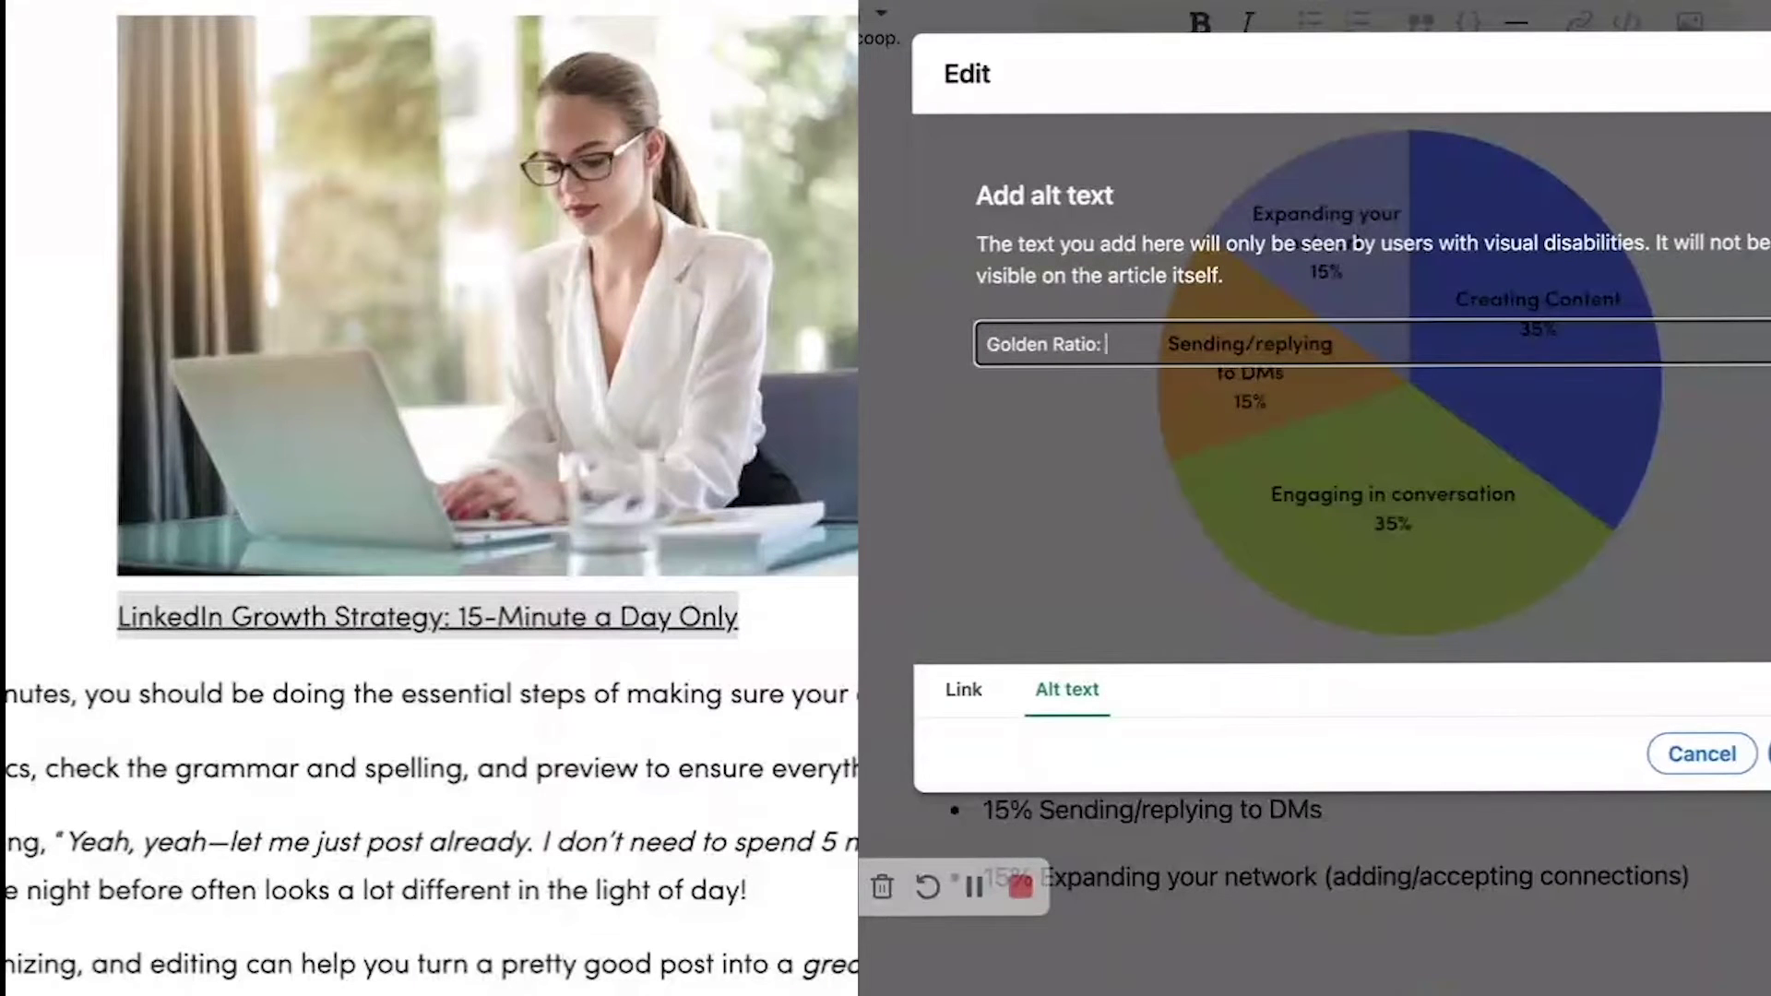
pyautogui.write('Linked')
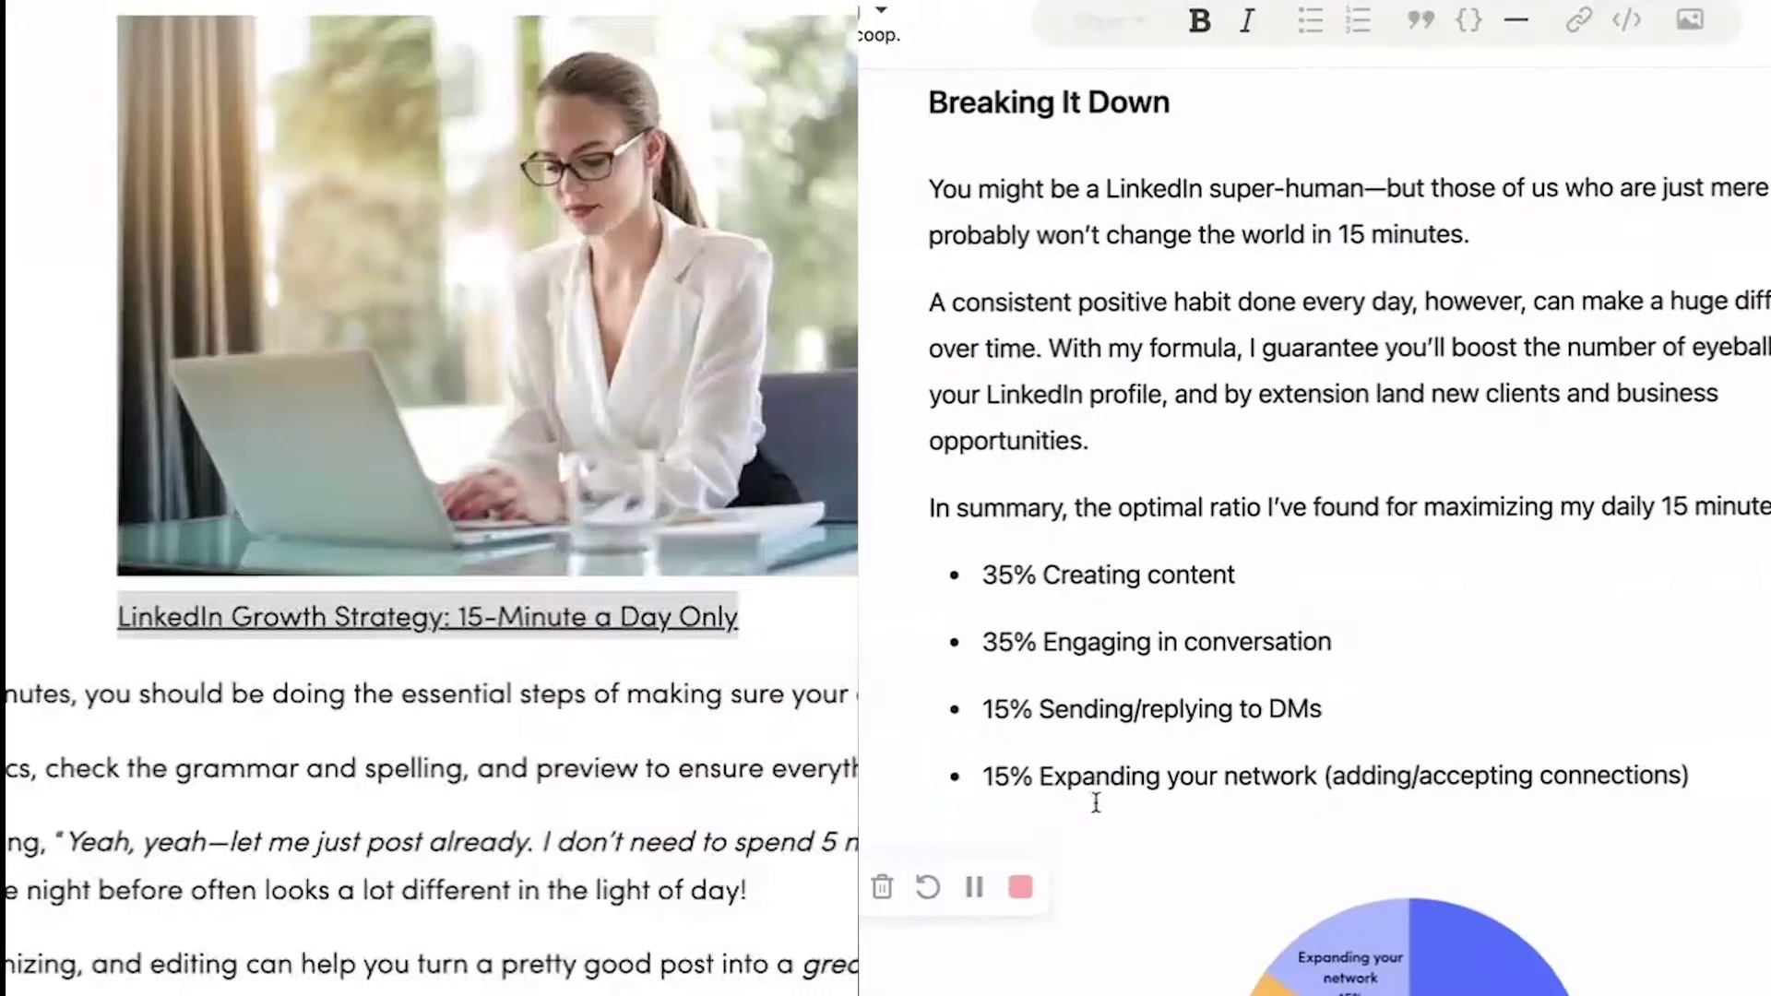
# - Embed the 'LinkedIn Growth Strategy: 15-Minute a Day Only' YouTube video just above the Bonus section
pyautogui.scroll(-1, 1364, 885)
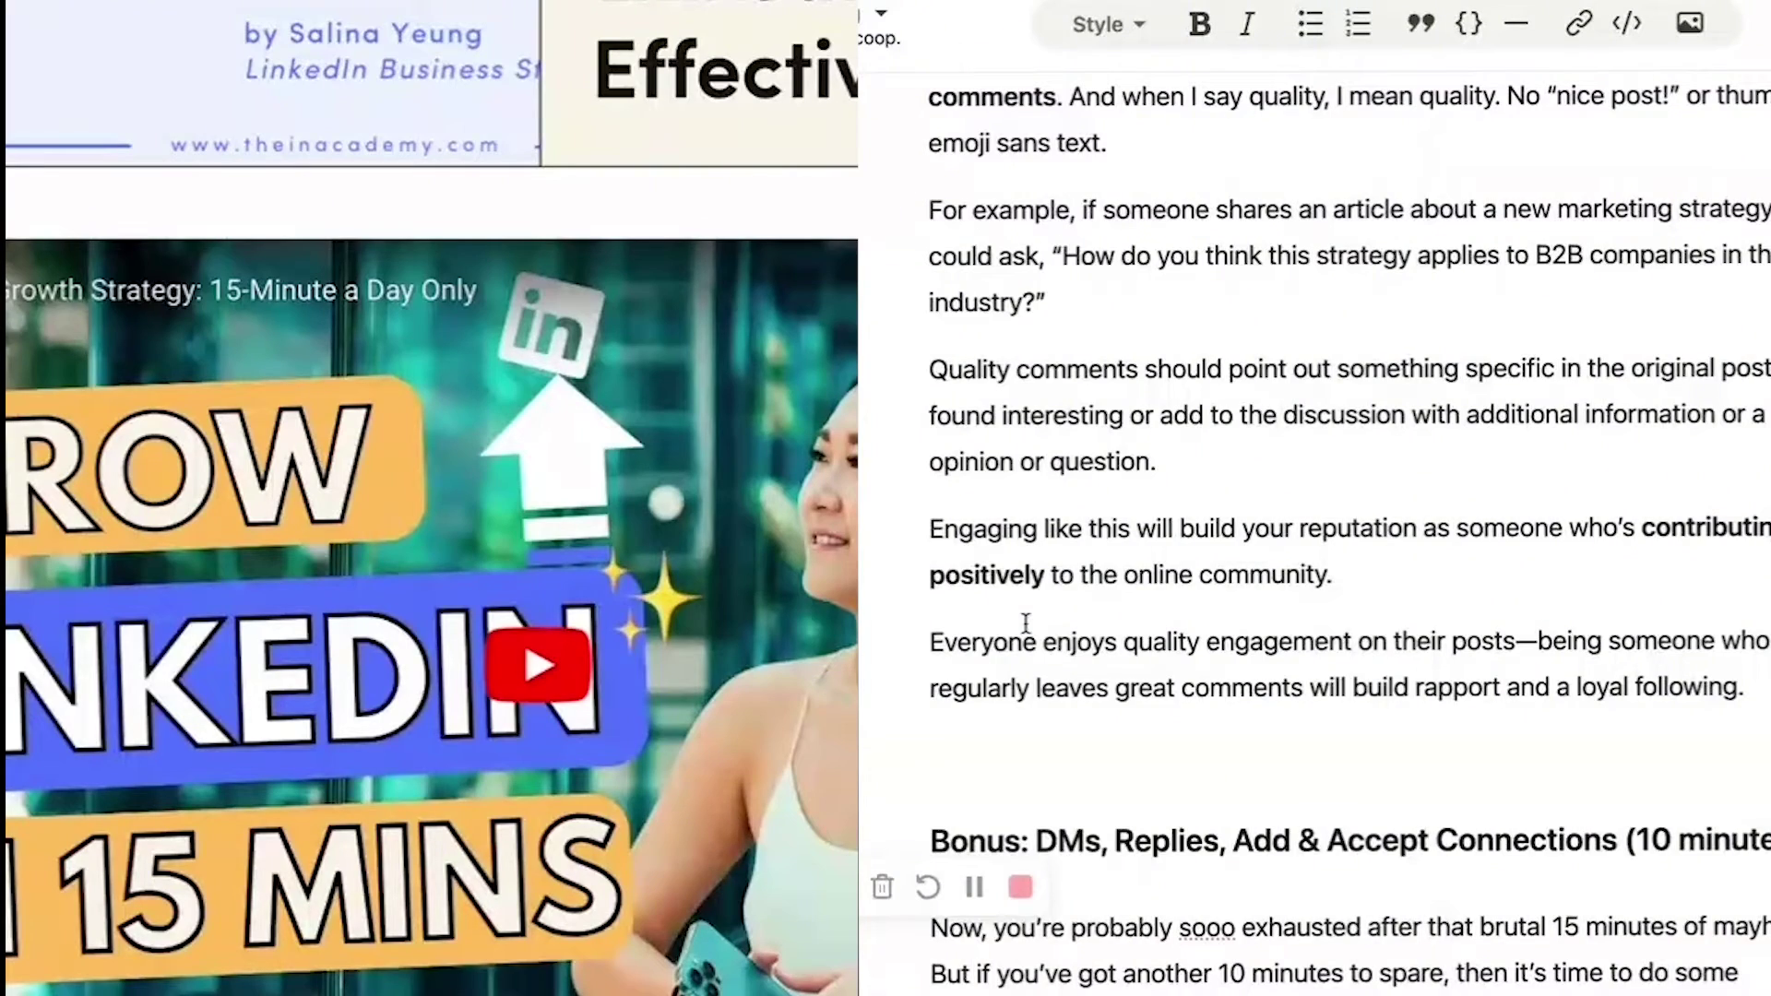
pyautogui.scroll(-2, 1075, 779)
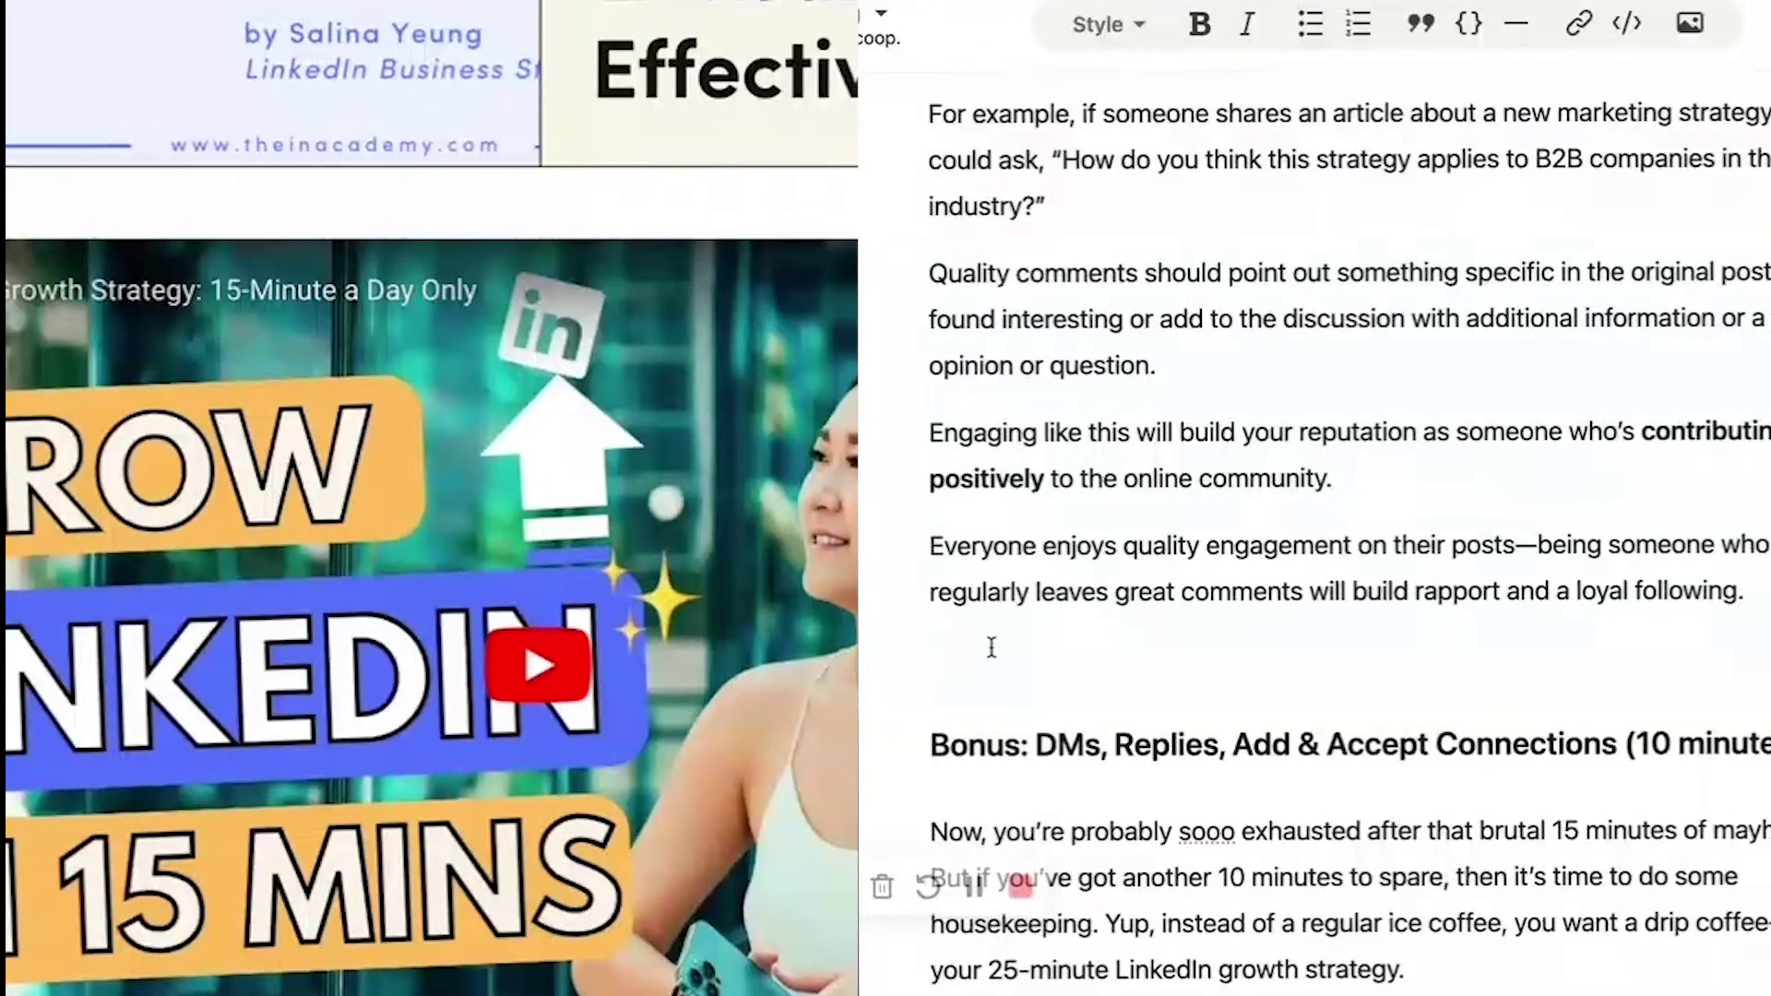
pyautogui.scroll(12, 992, 647)
pyautogui.scroll(-9, 1022, 651)
pyautogui.scroll(-5, 1022, 651)
pyautogui.click(985, 597)
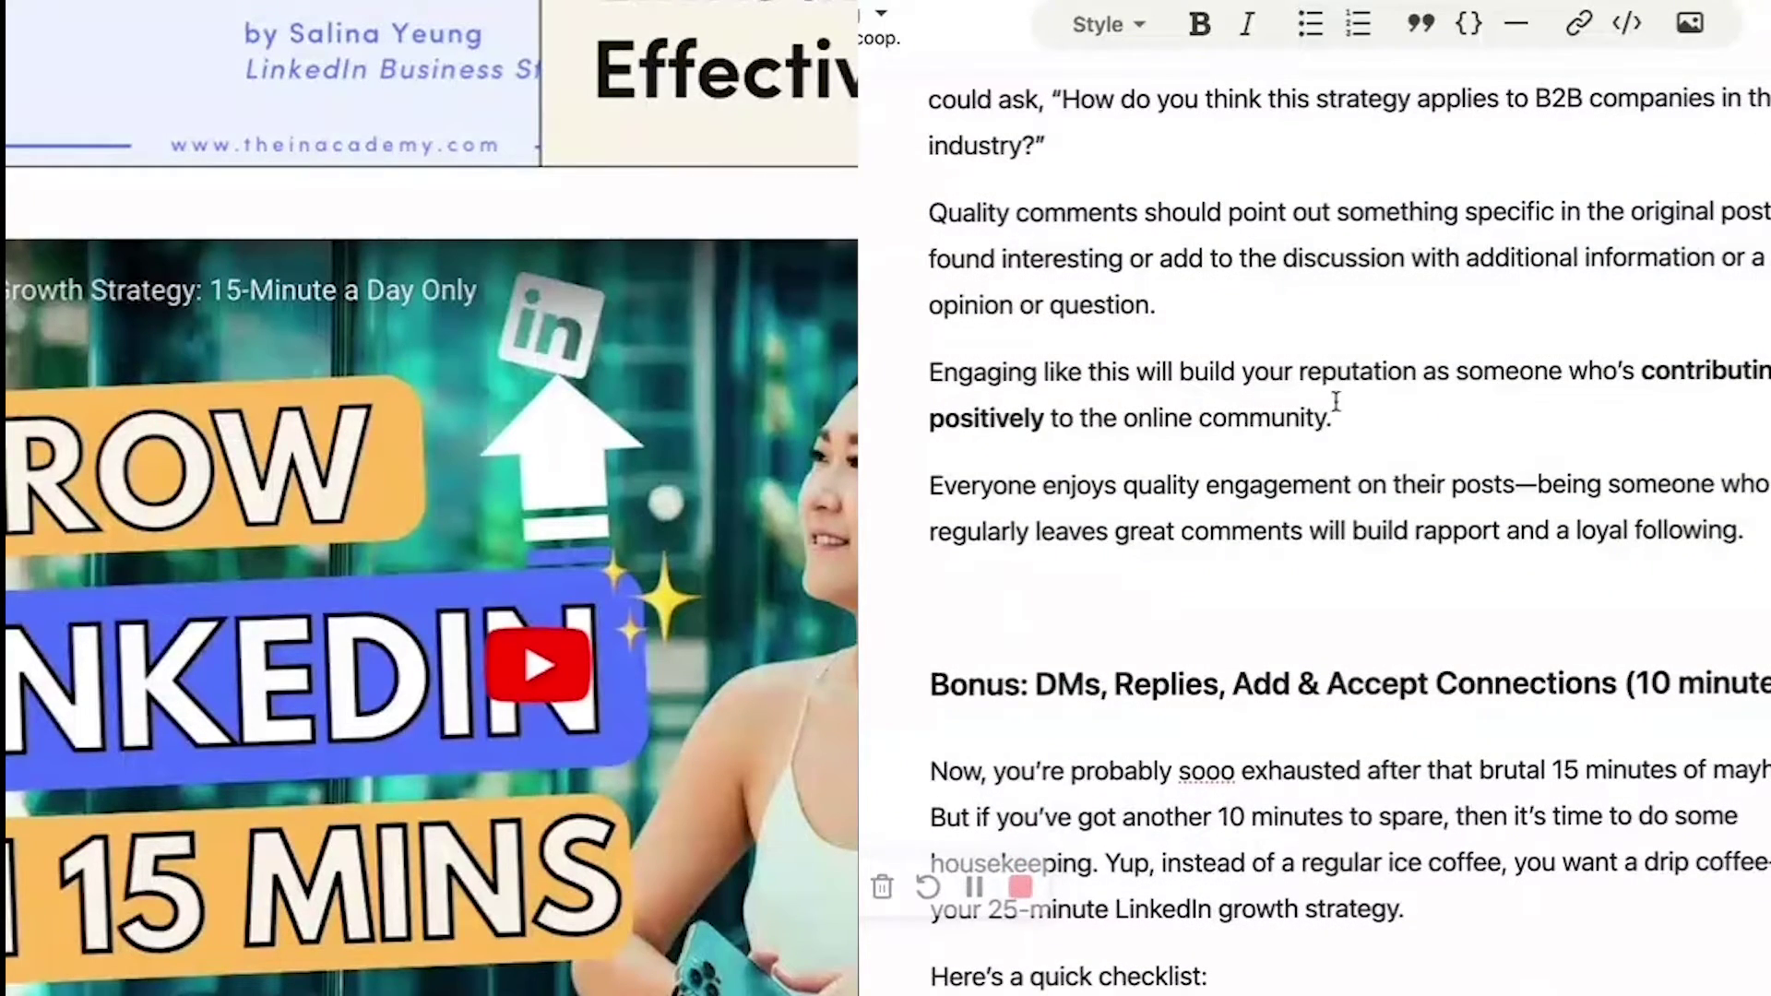
pyautogui.click(1626, 28)
pyautogui.write('https://www.youtube.com/watch?v=mHwQzsAfAbc&t=62s')
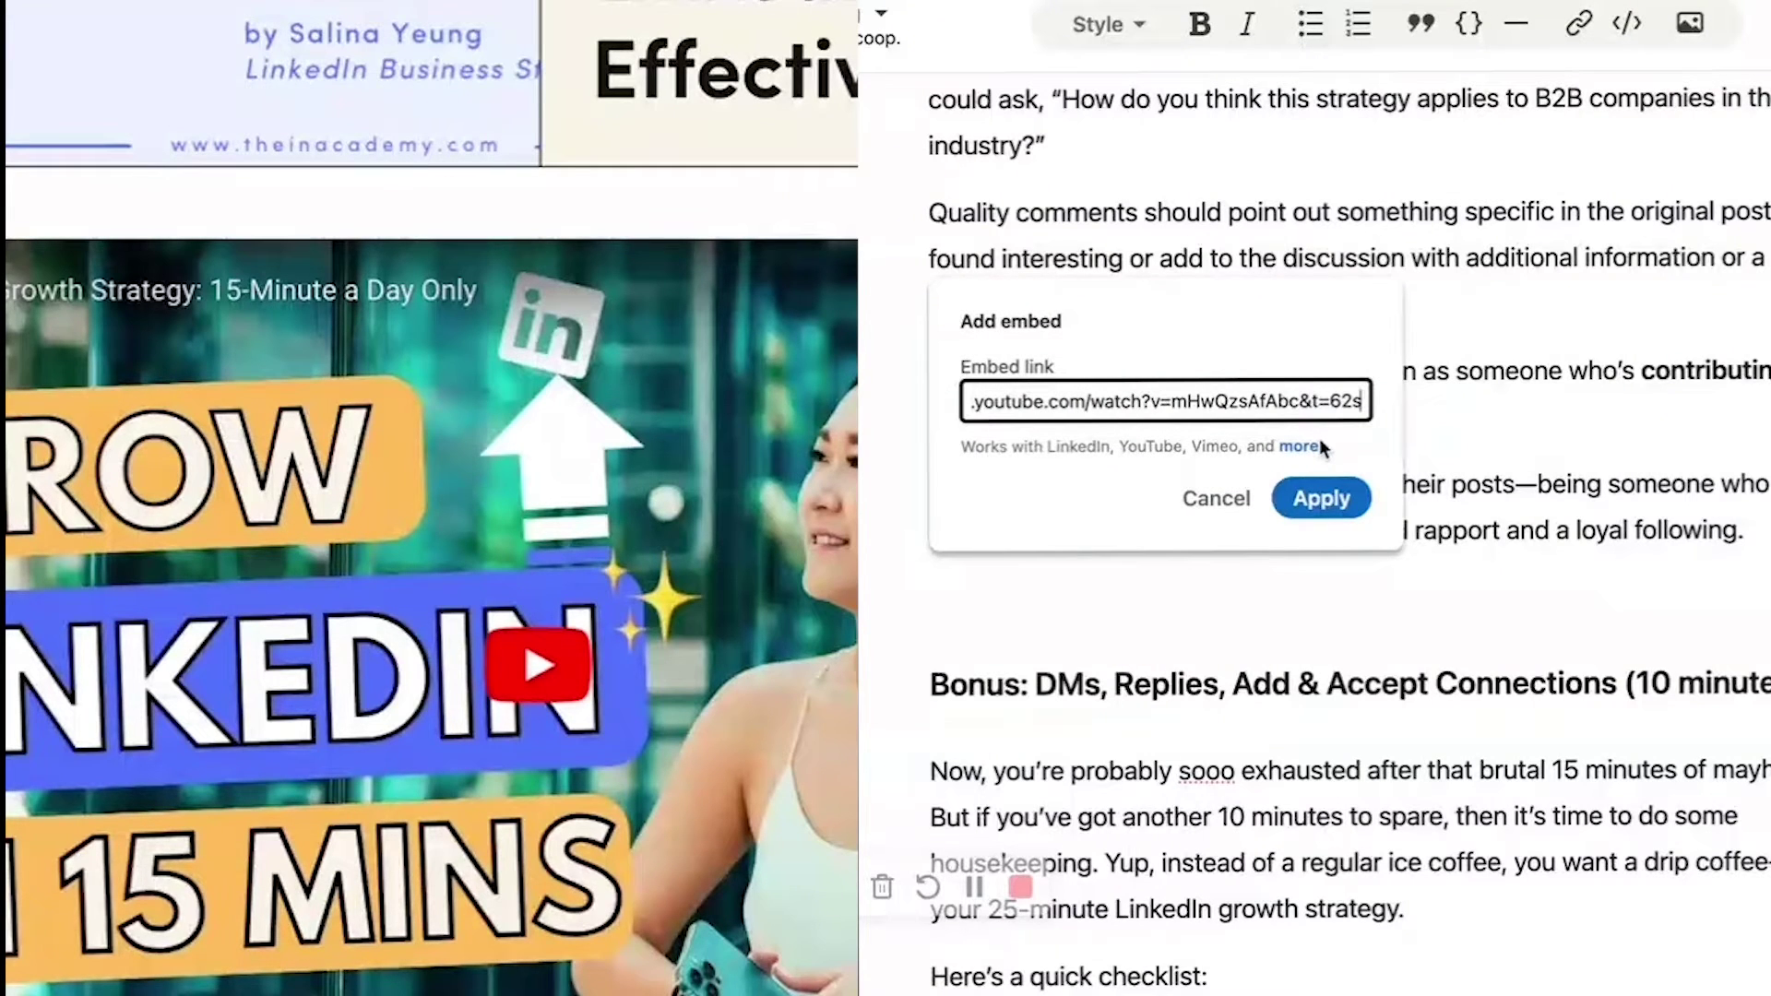
pyautogui.click(1322, 499)
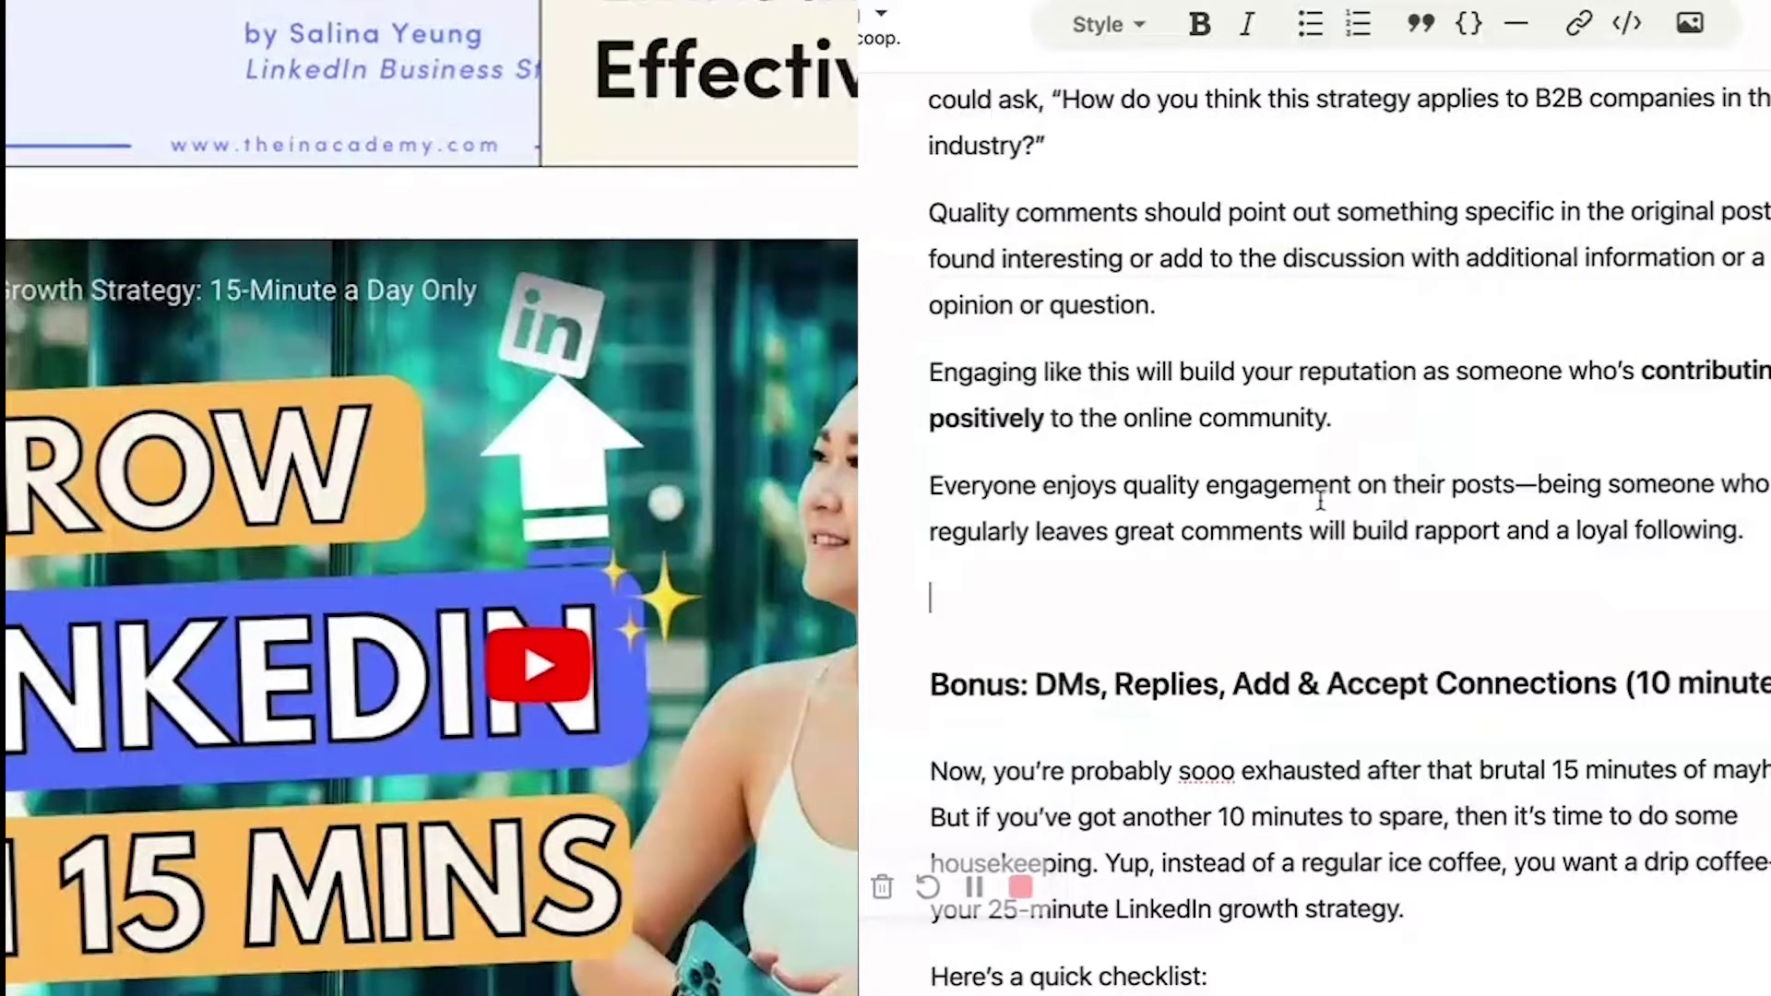
pyautogui.scroll(-2, 1321, 501)
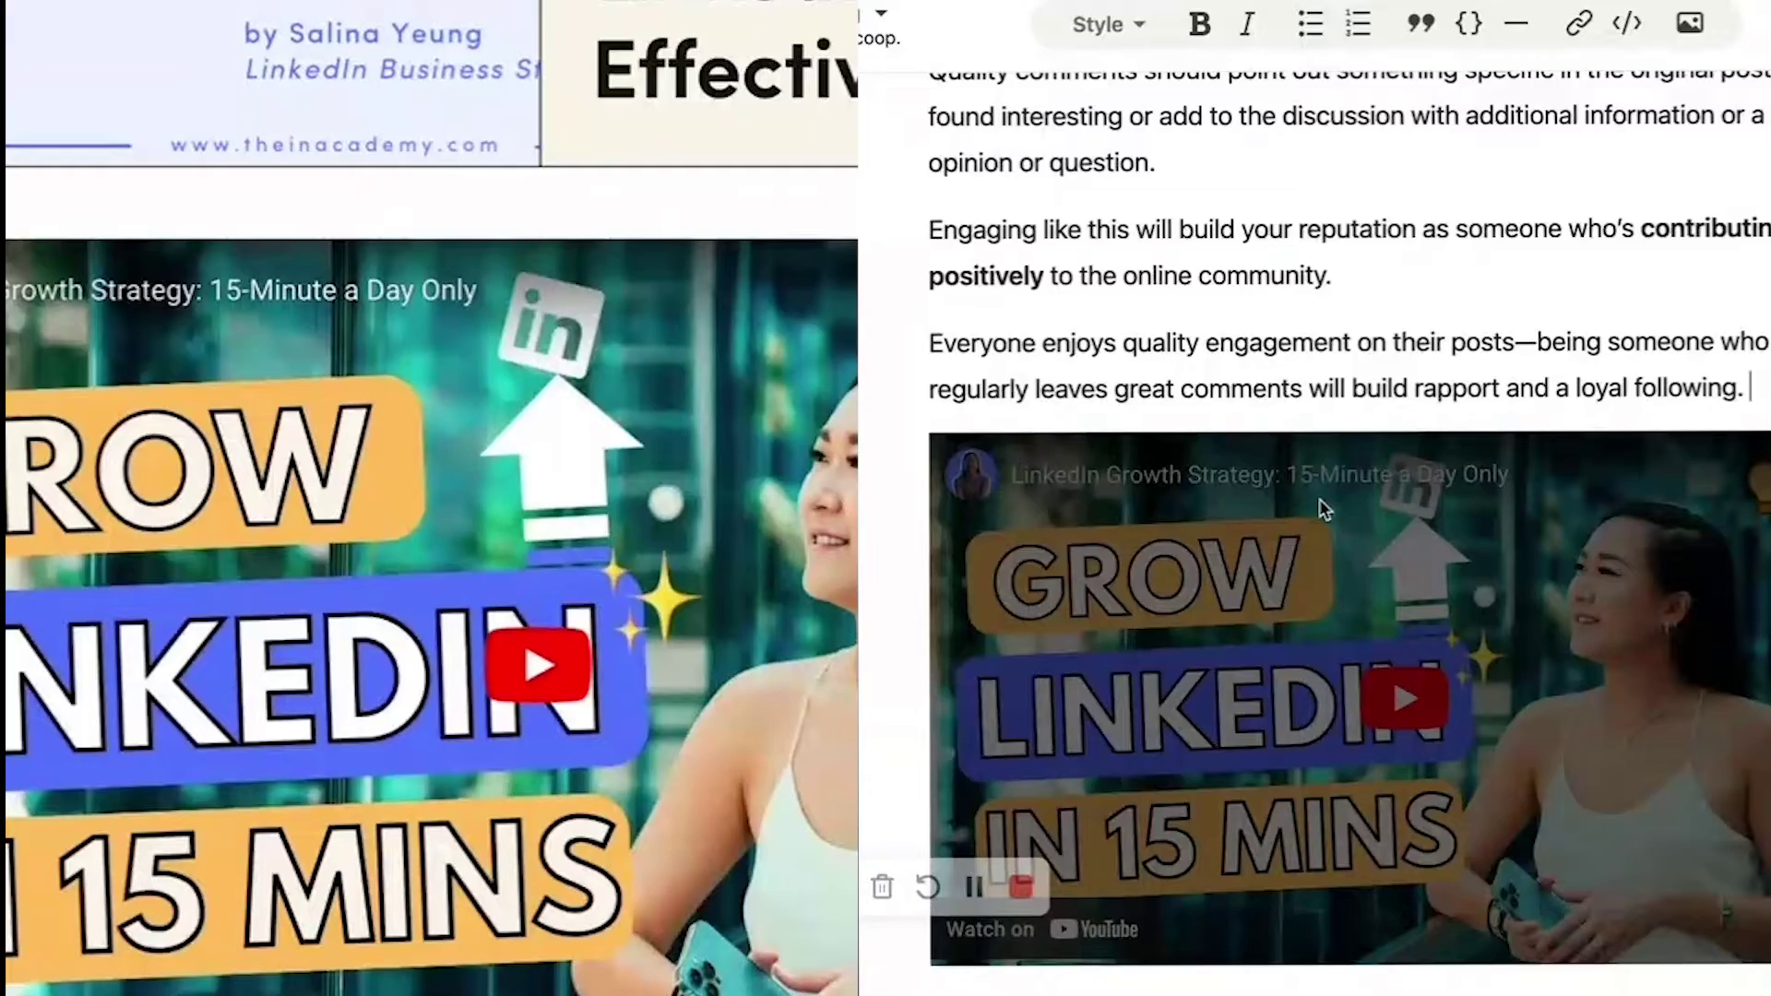
pyautogui.scroll(-7, 1319, 500)
# - Embed The Insiders Scoop Apple Podcasts card above the Step 2 section
pyautogui.scroll(15, 1297, 488)
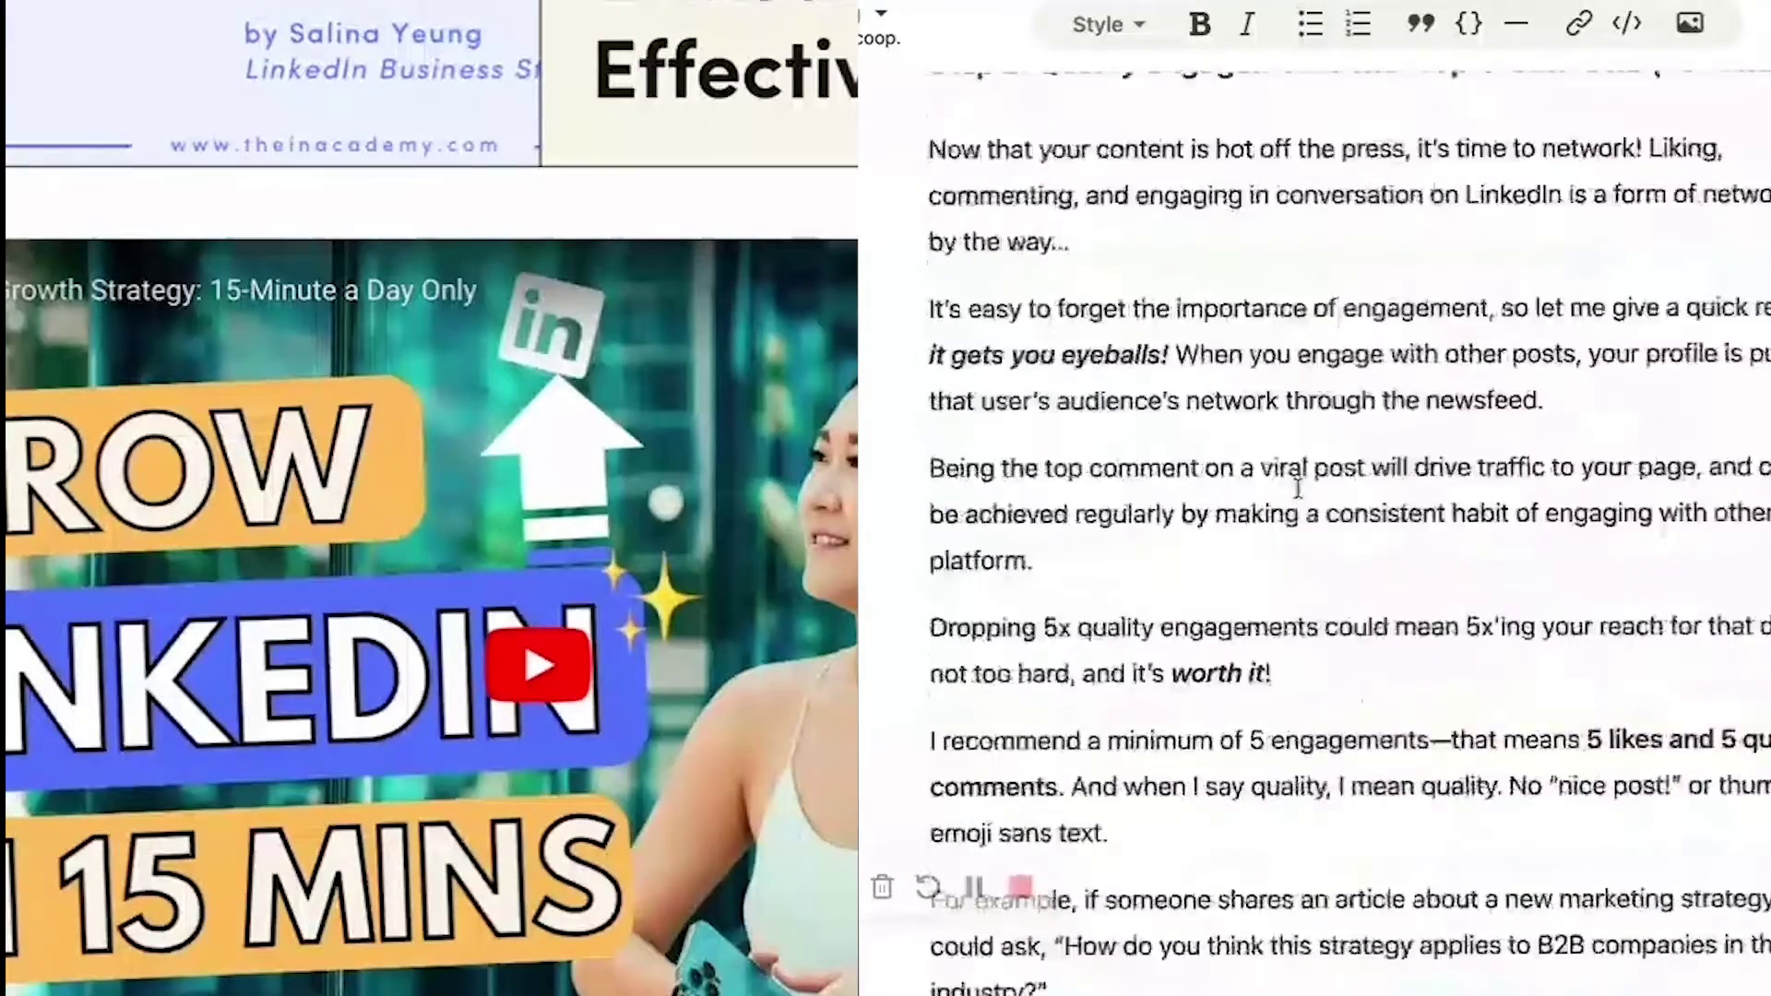
pyautogui.scroll(5, 1297, 488)
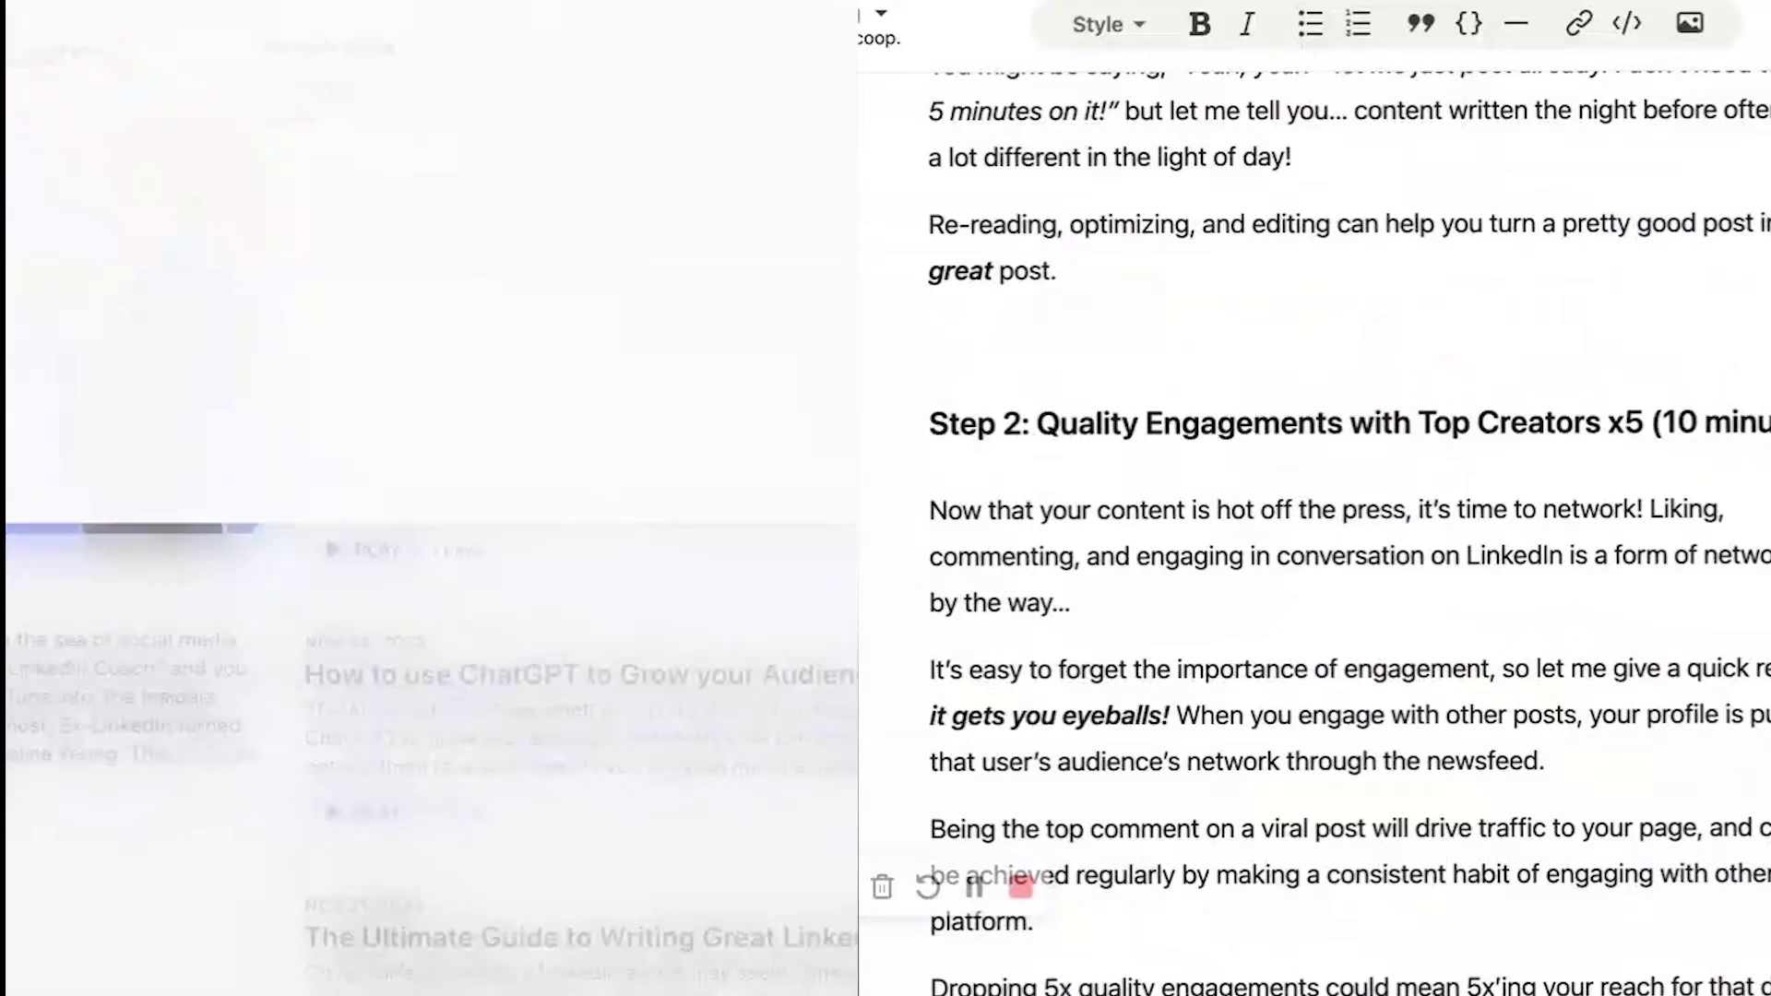
pyautogui.click(1626, 27)
pyautogui.hotkey('ctrl', 'v')
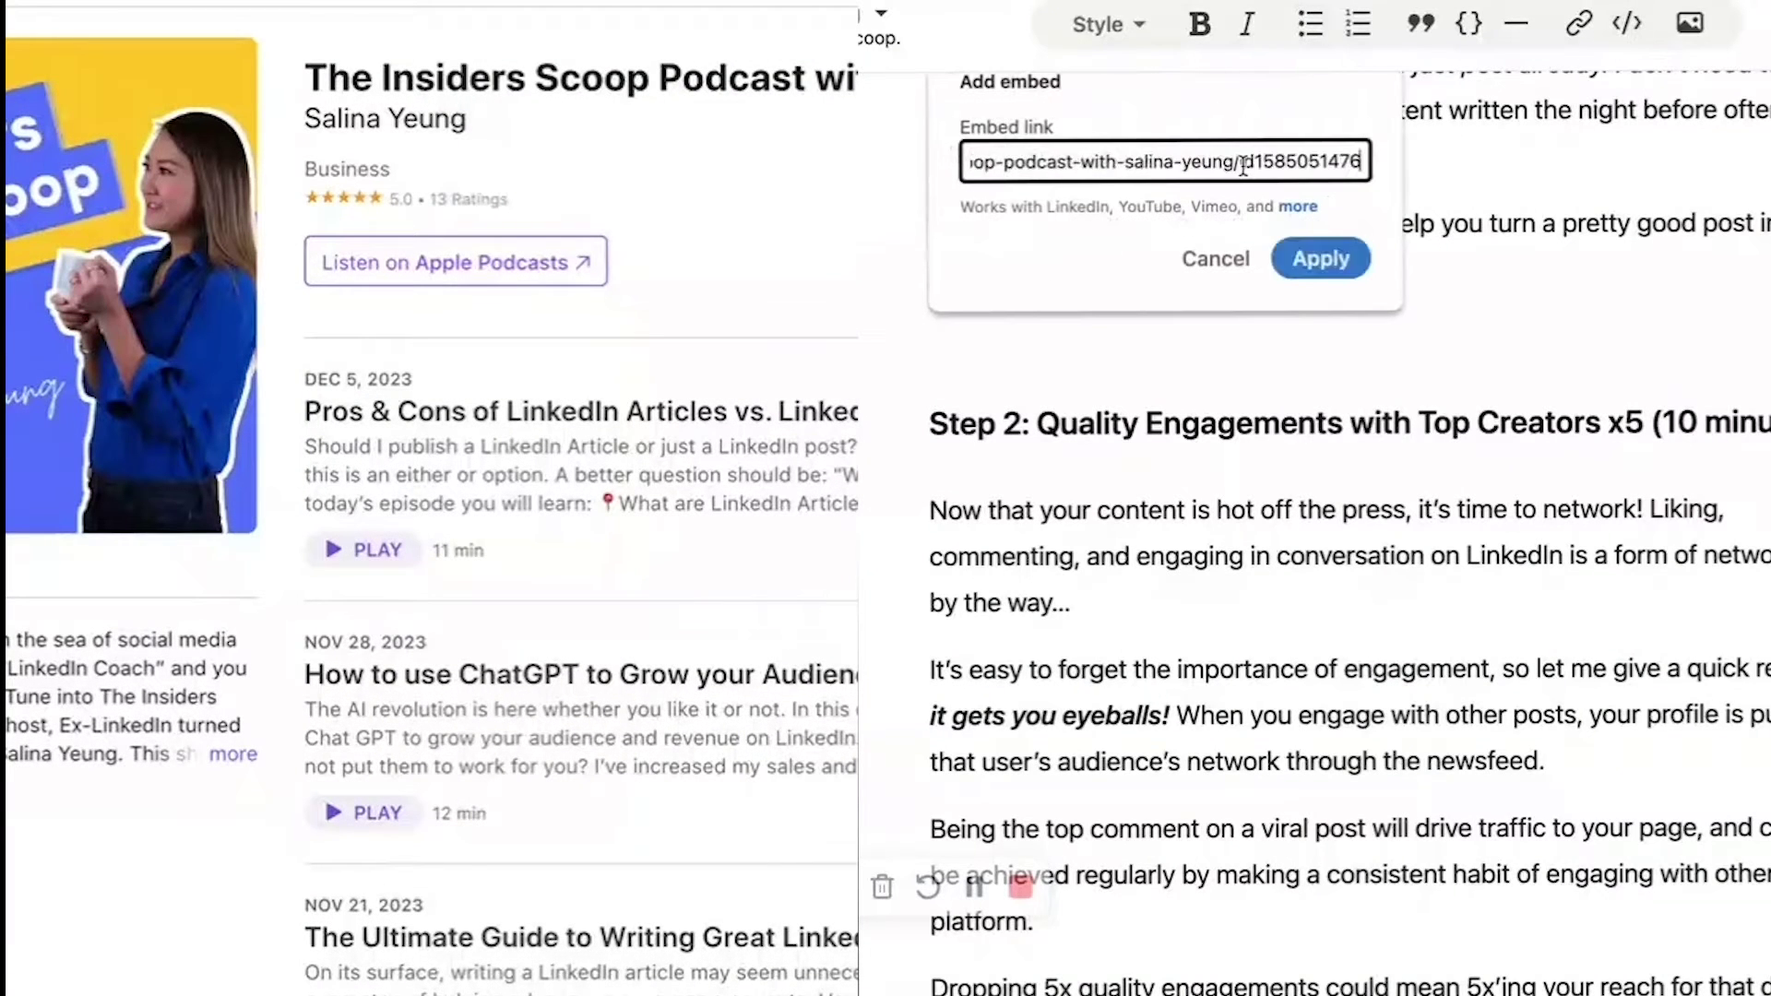
pyautogui.click(1314, 255)
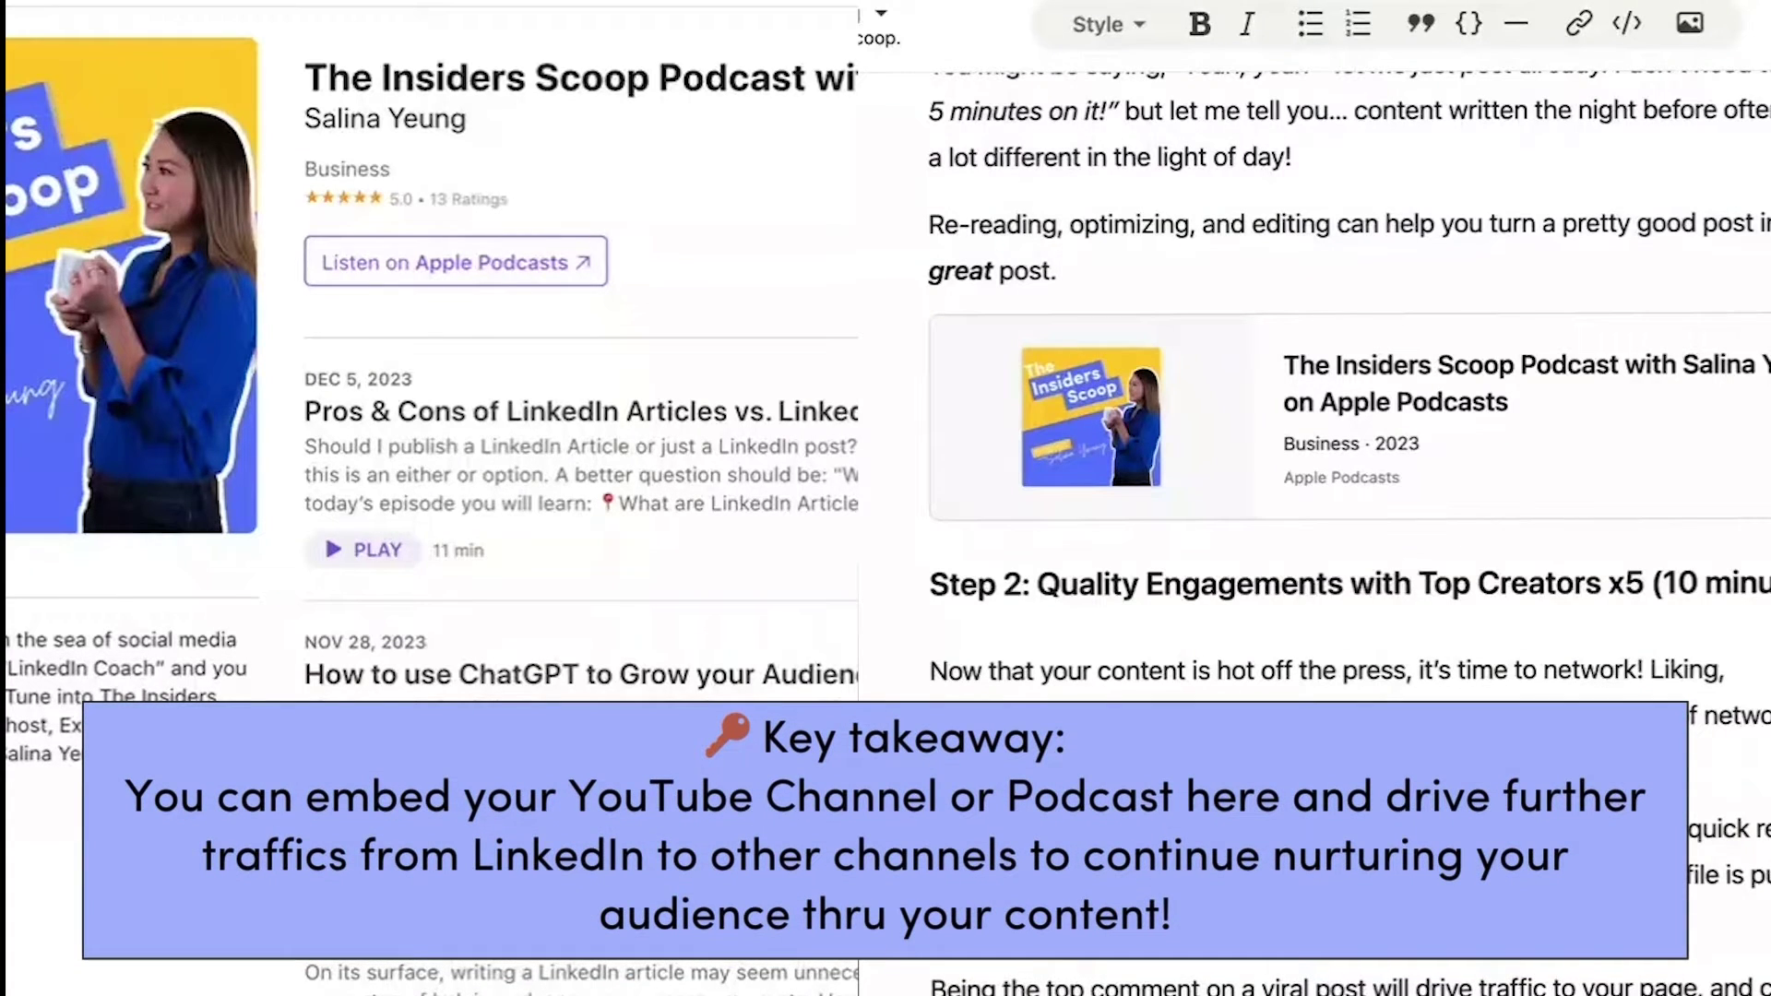
pyautogui.scroll(8, 1237, 715)
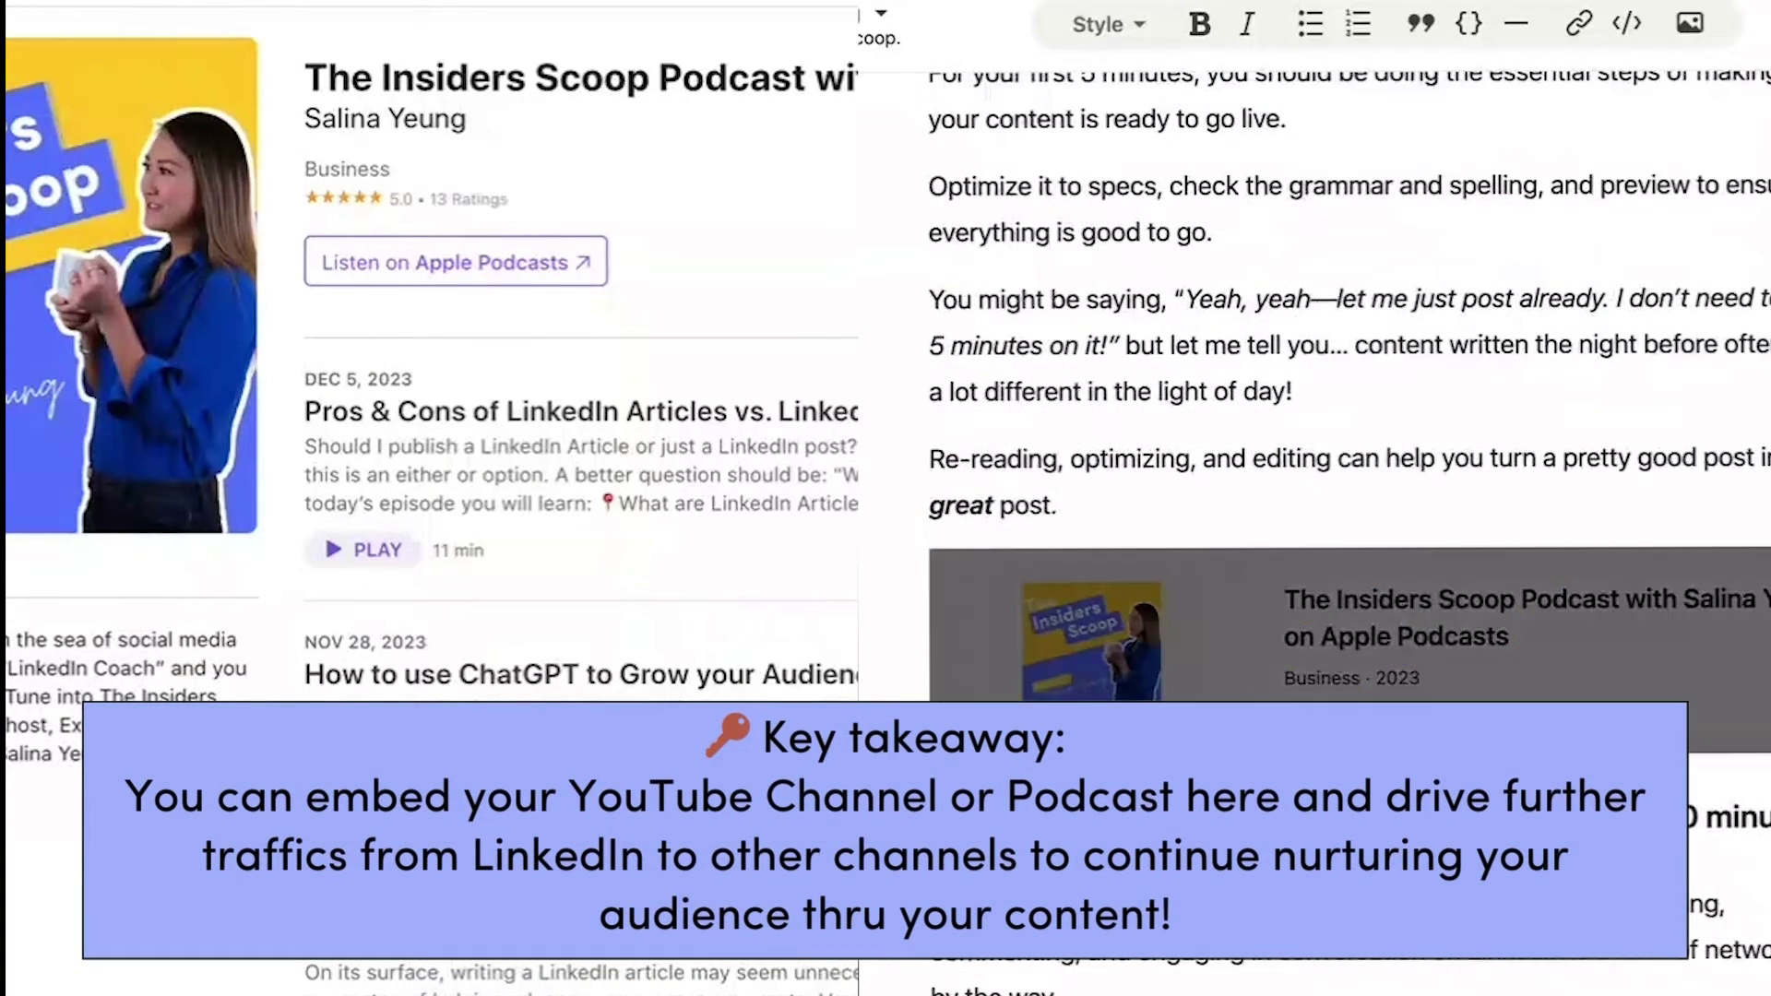
pyautogui.scroll(15, 1236, 715)
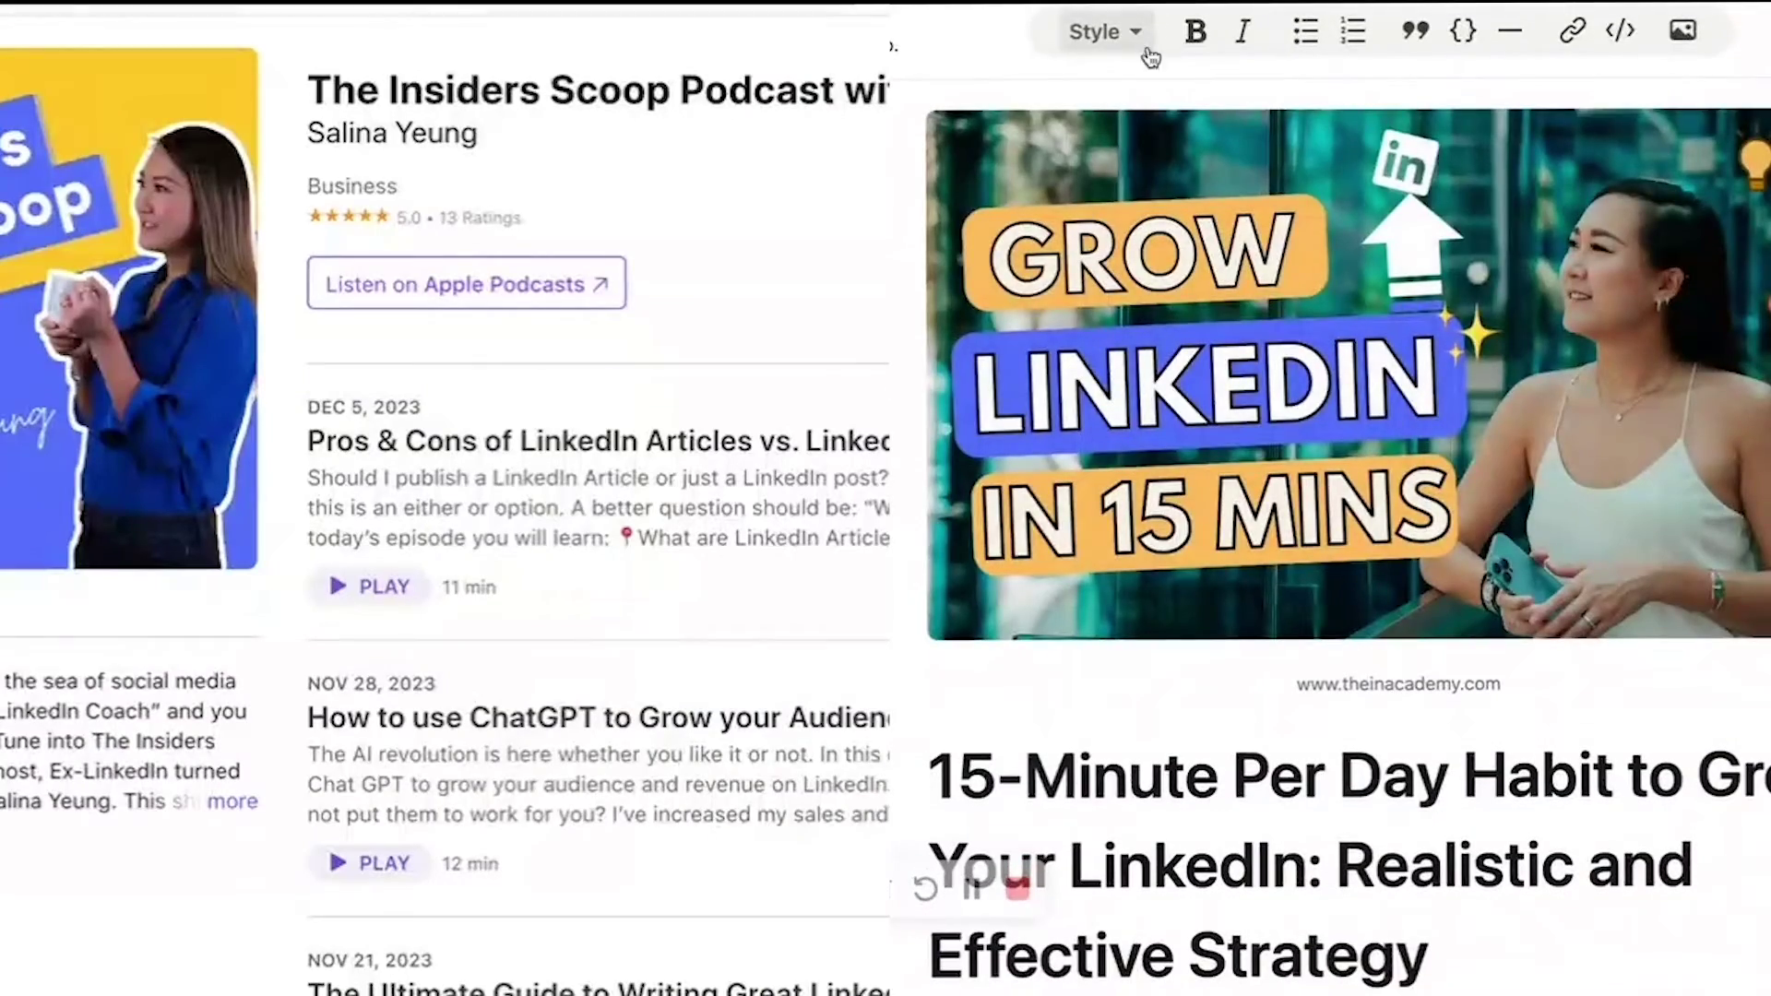
# - Make the article title a Heading 1
pyautogui.scroll(-4, 1263, 502)
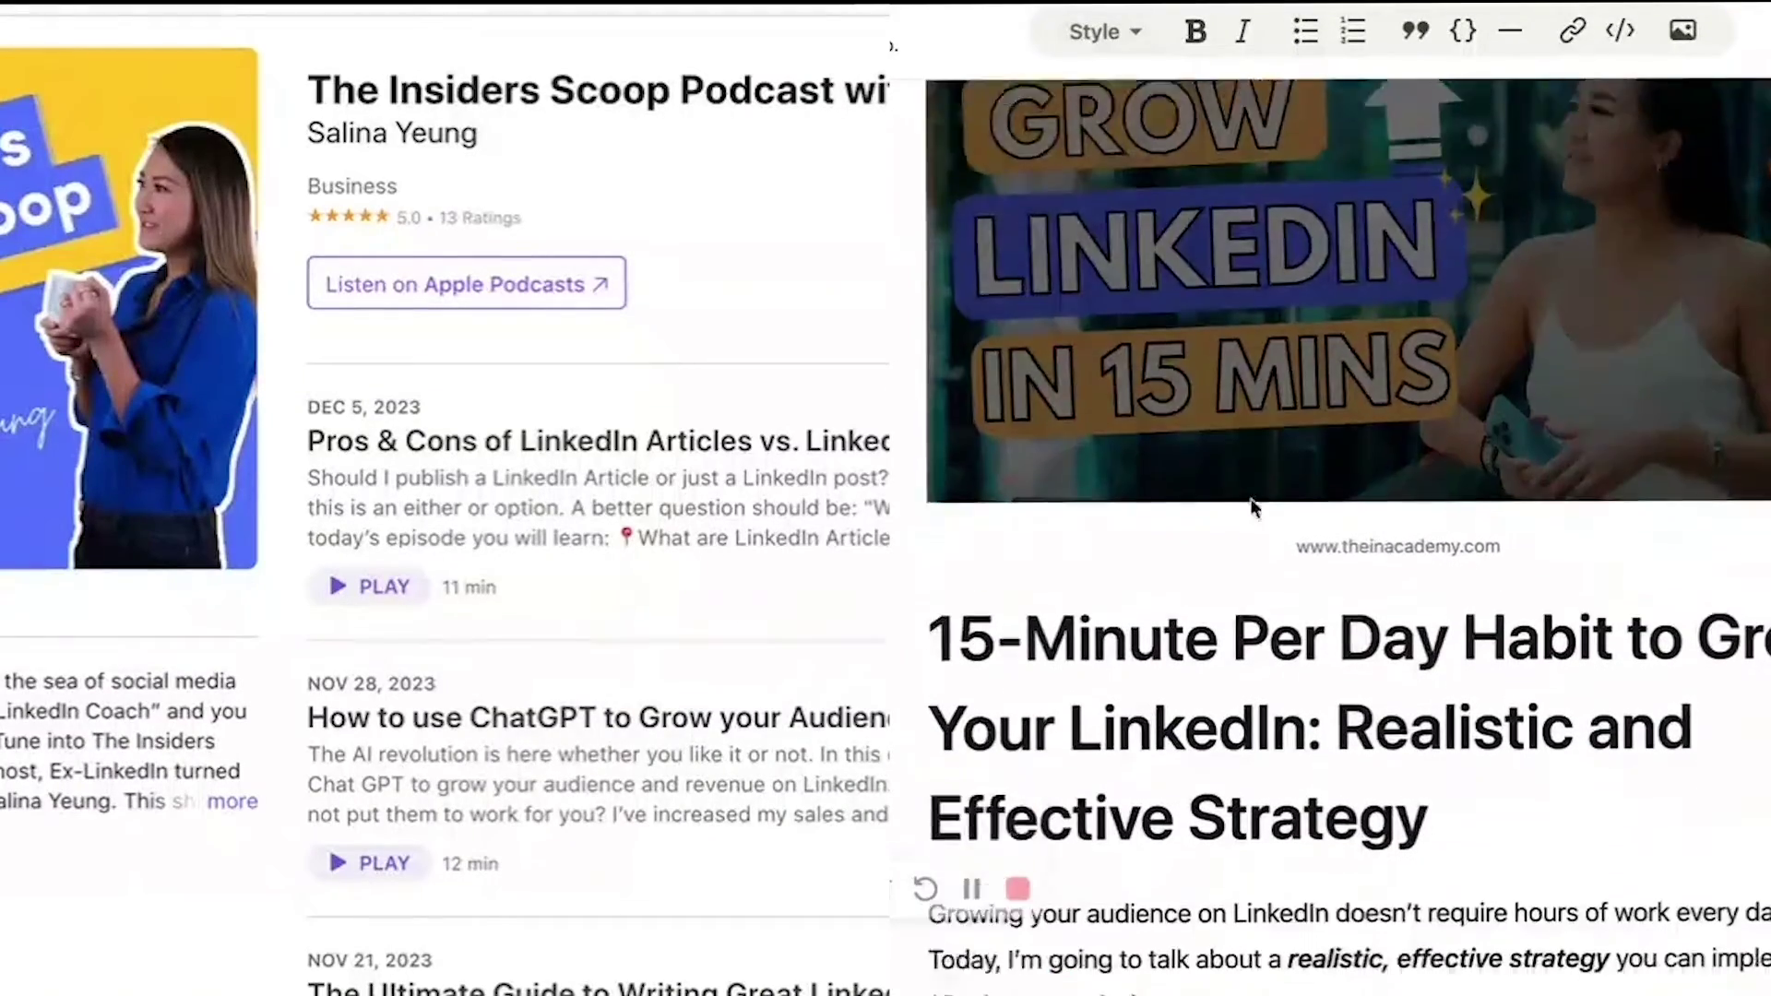
pyautogui.scroll(-3, 1263, 502)
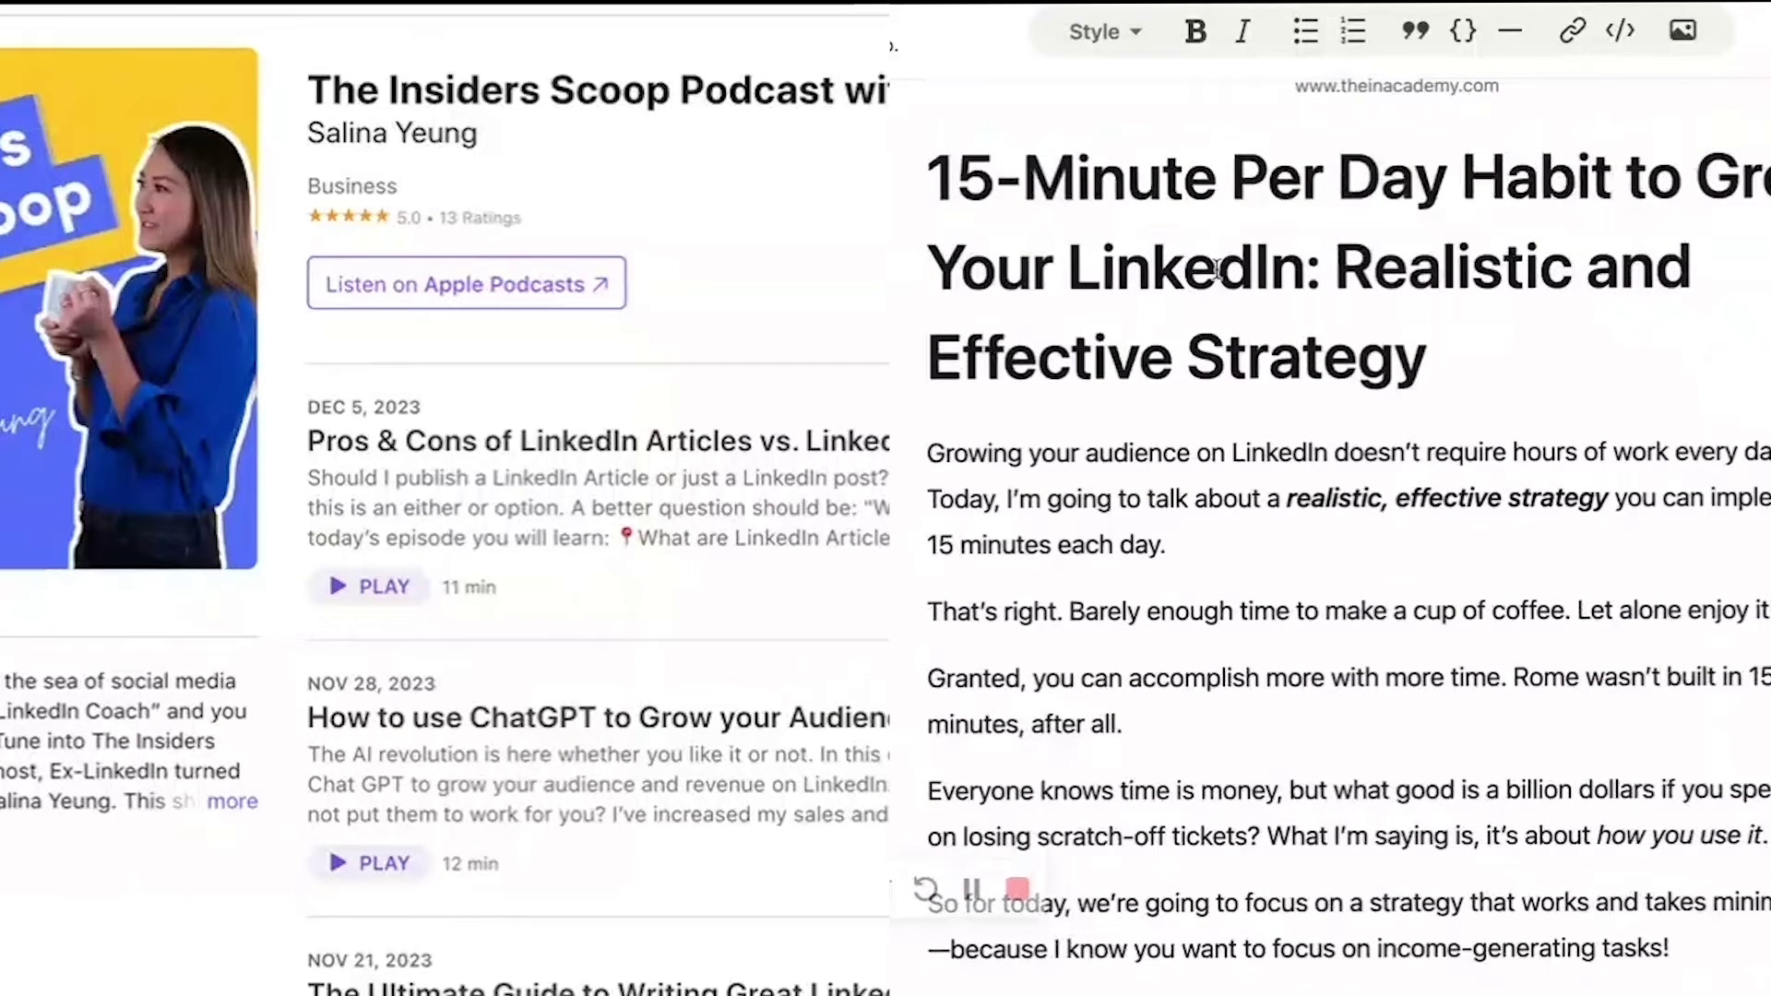
pyautogui.click(1105, 32)
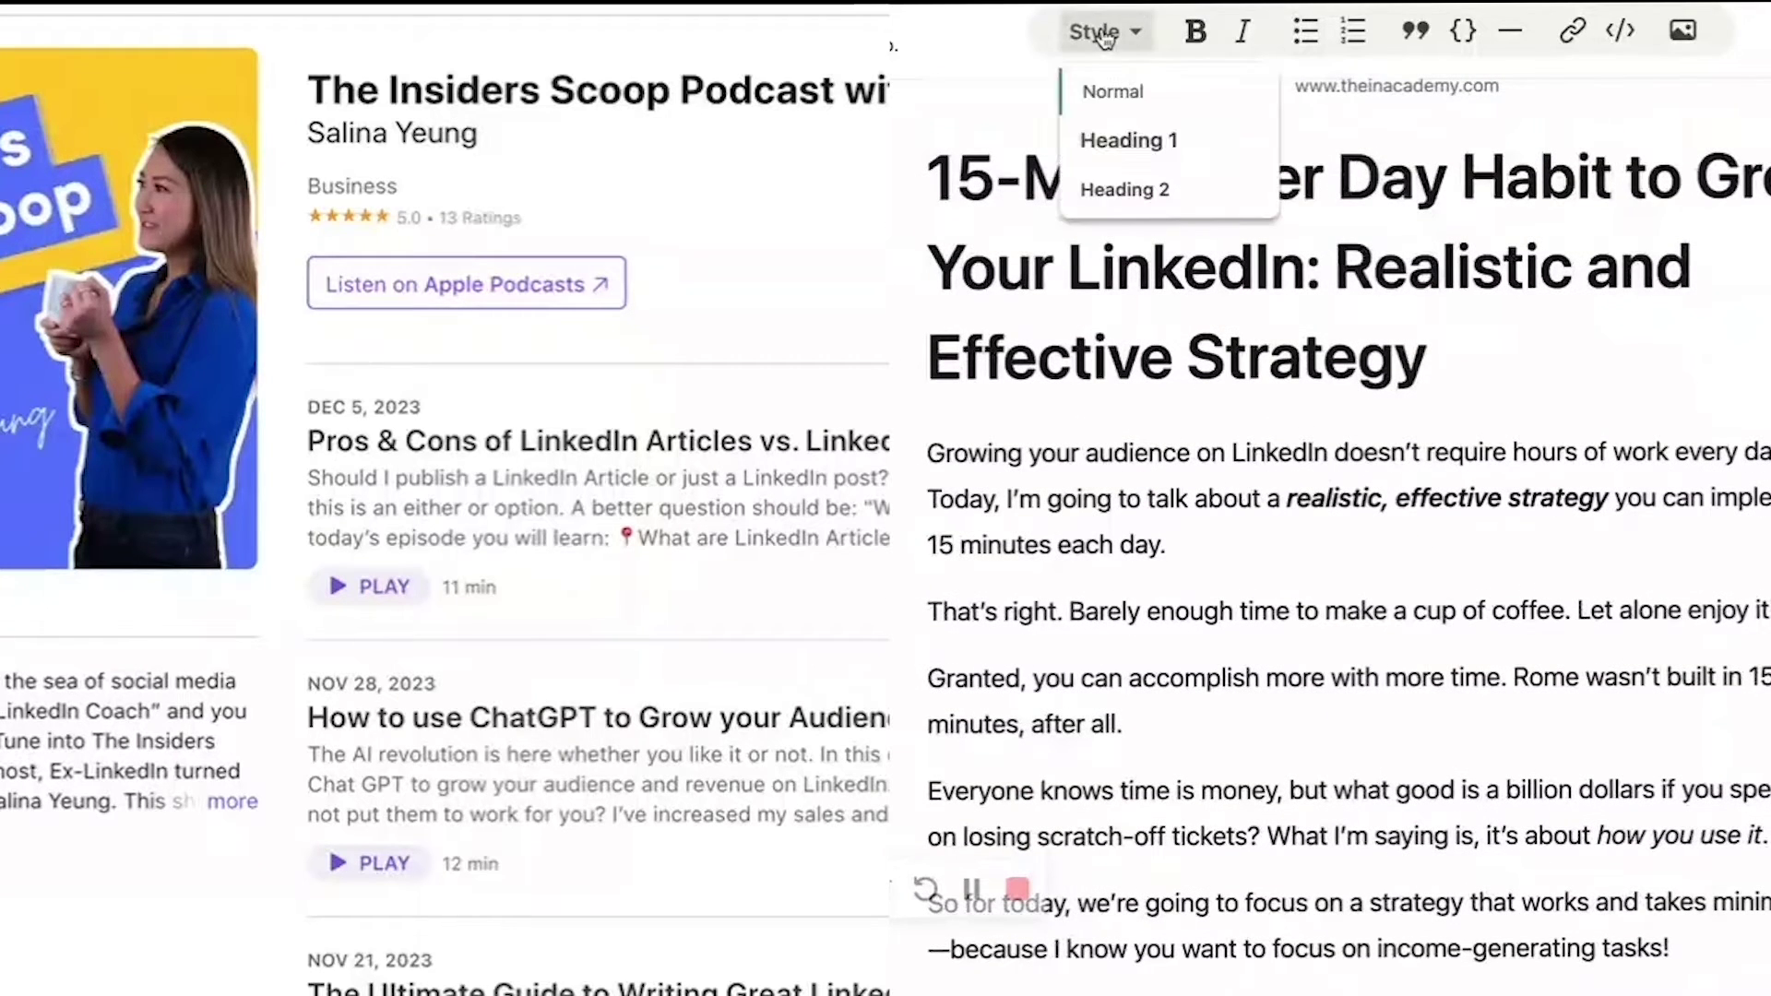
pyautogui.click(1109, 147)
pyautogui.moveTo(927, 175); pyautogui.dragTo(1491, 375)
pyautogui.click(1098, 32)
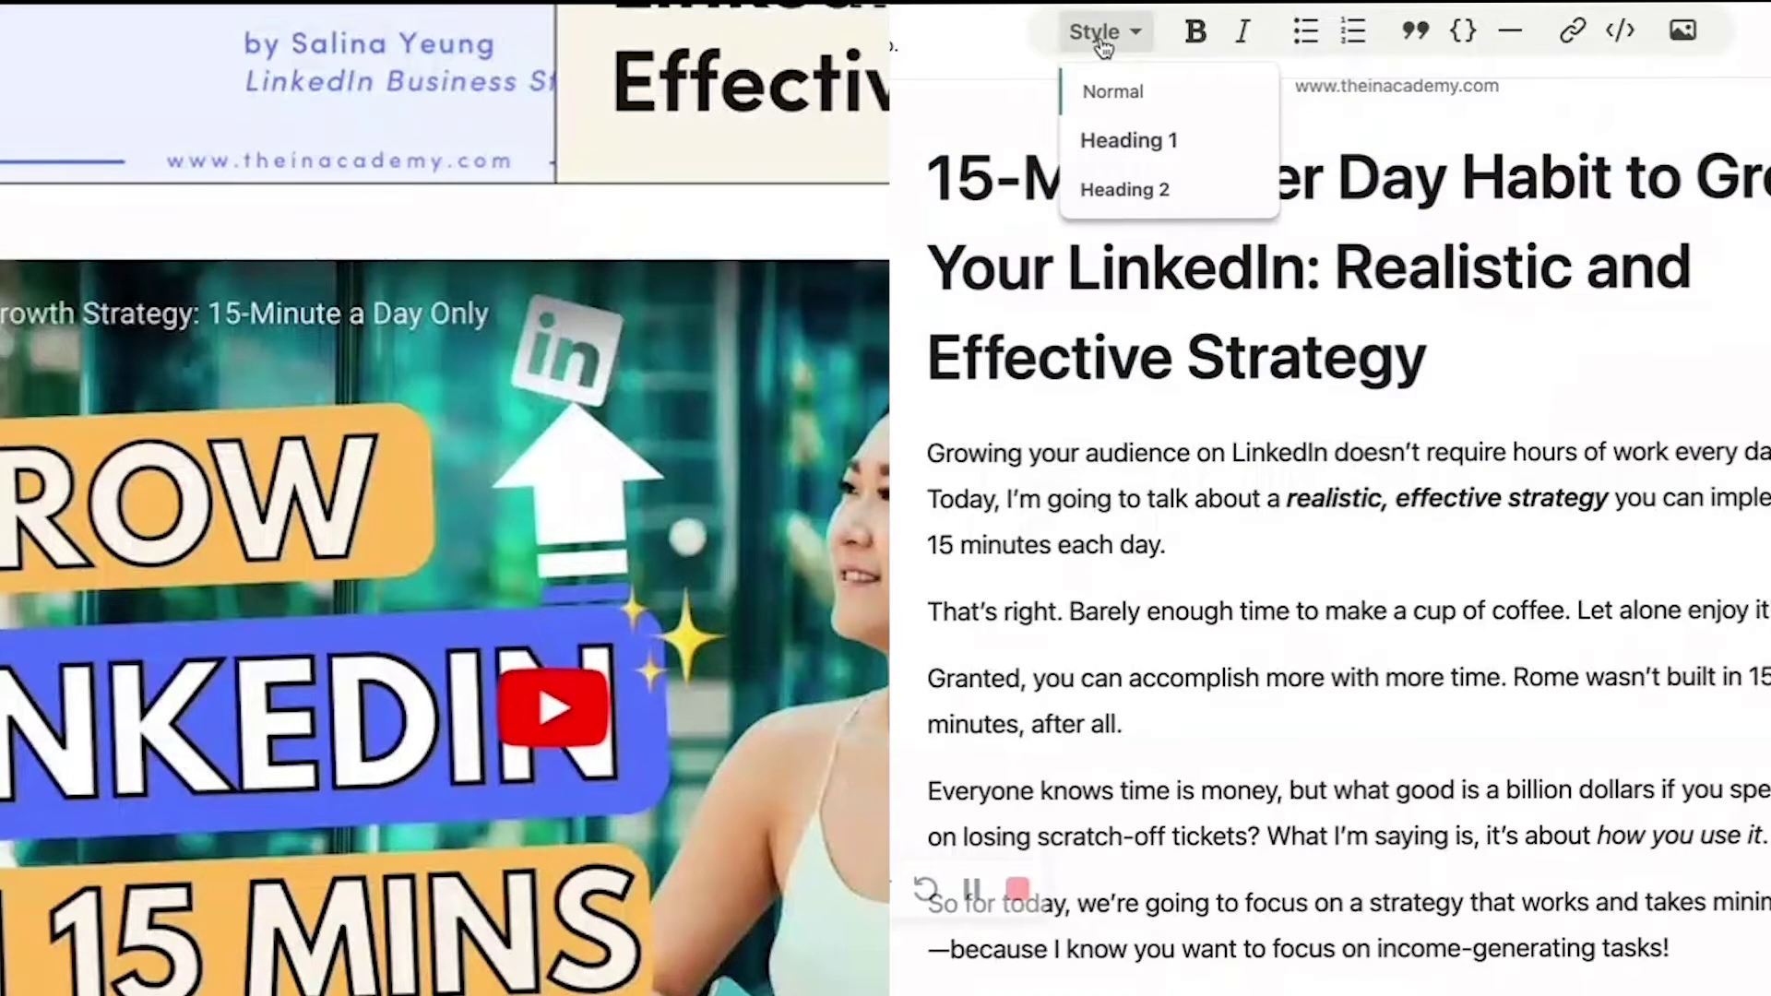
pyautogui.click(1128, 141)
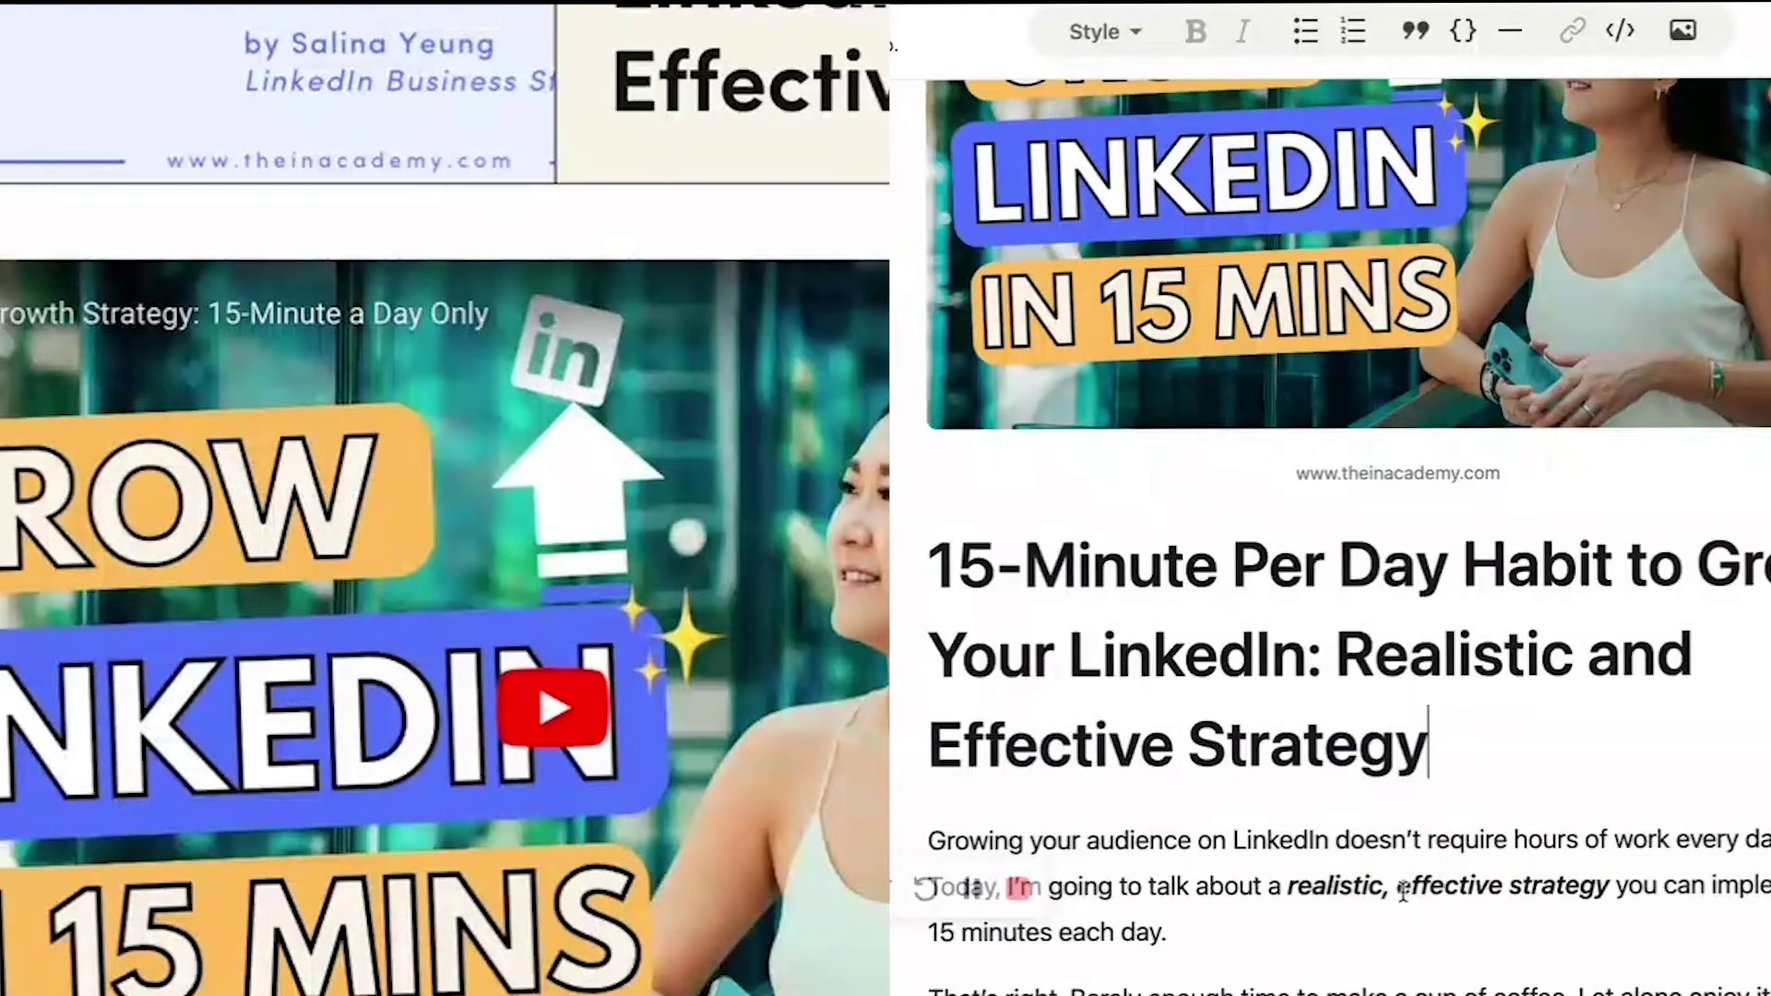
# - Set the article's opening paragraph to Normal body text
pyautogui.scroll(-1, 1403, 888)
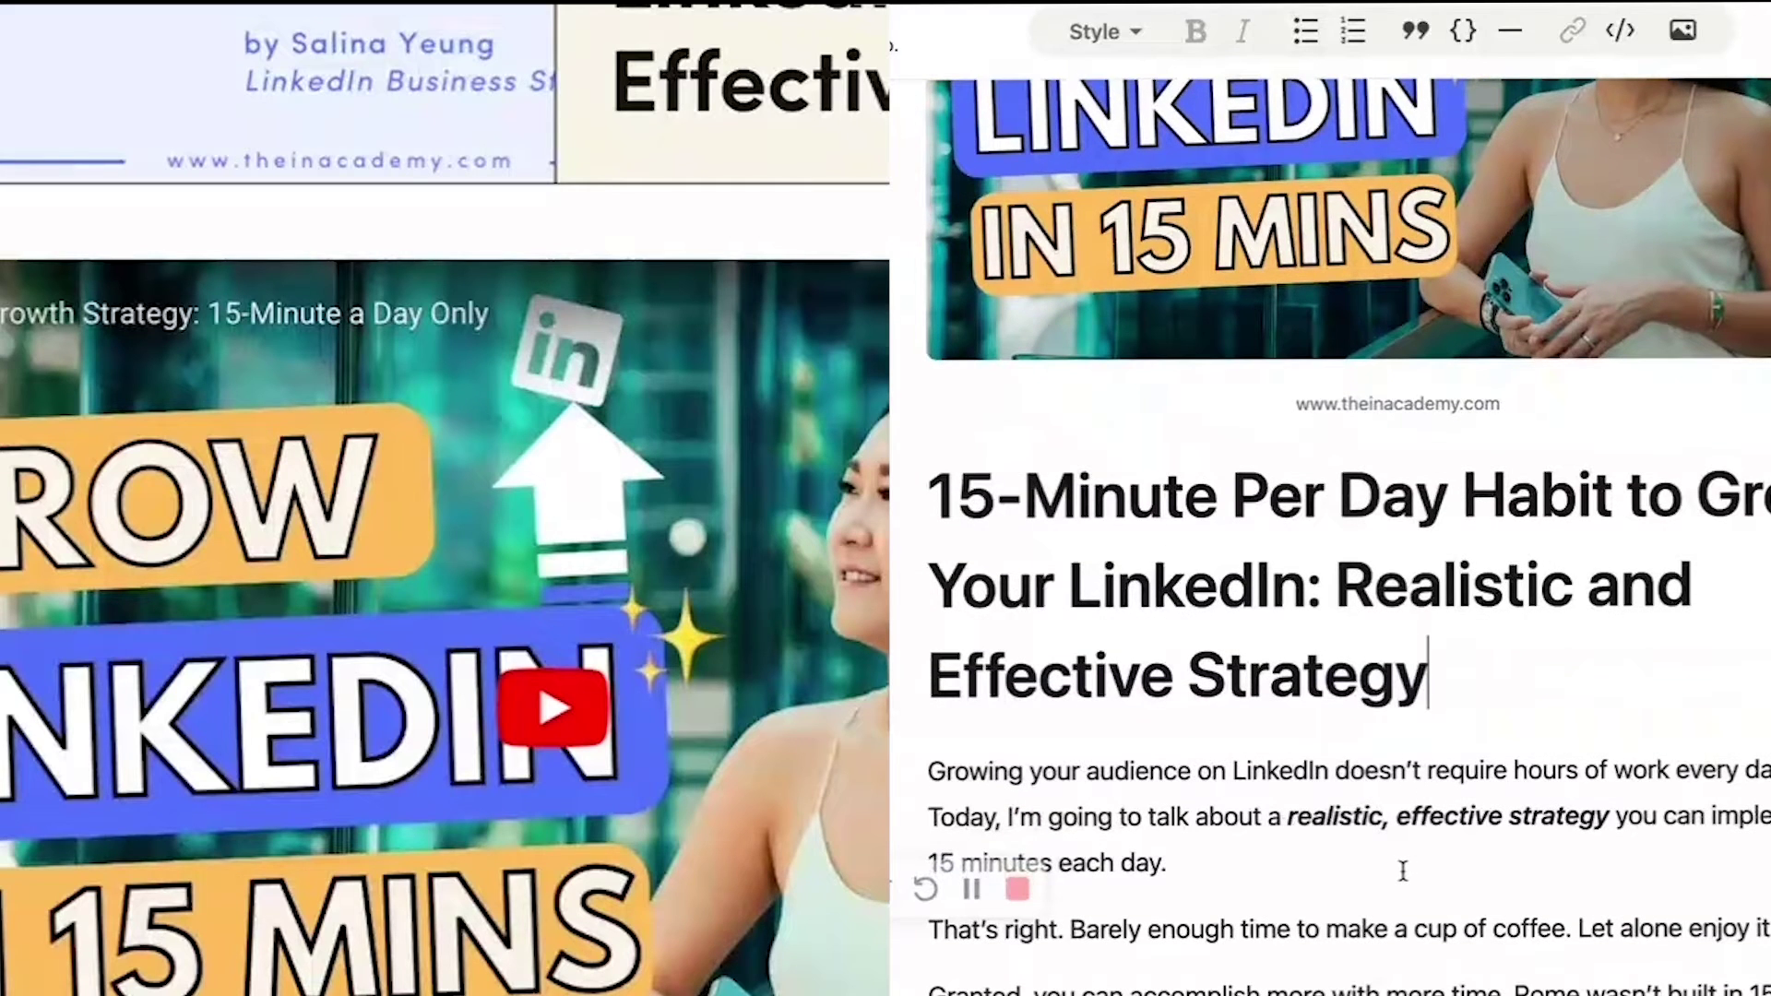
pyautogui.scroll(-3, 1403, 870)
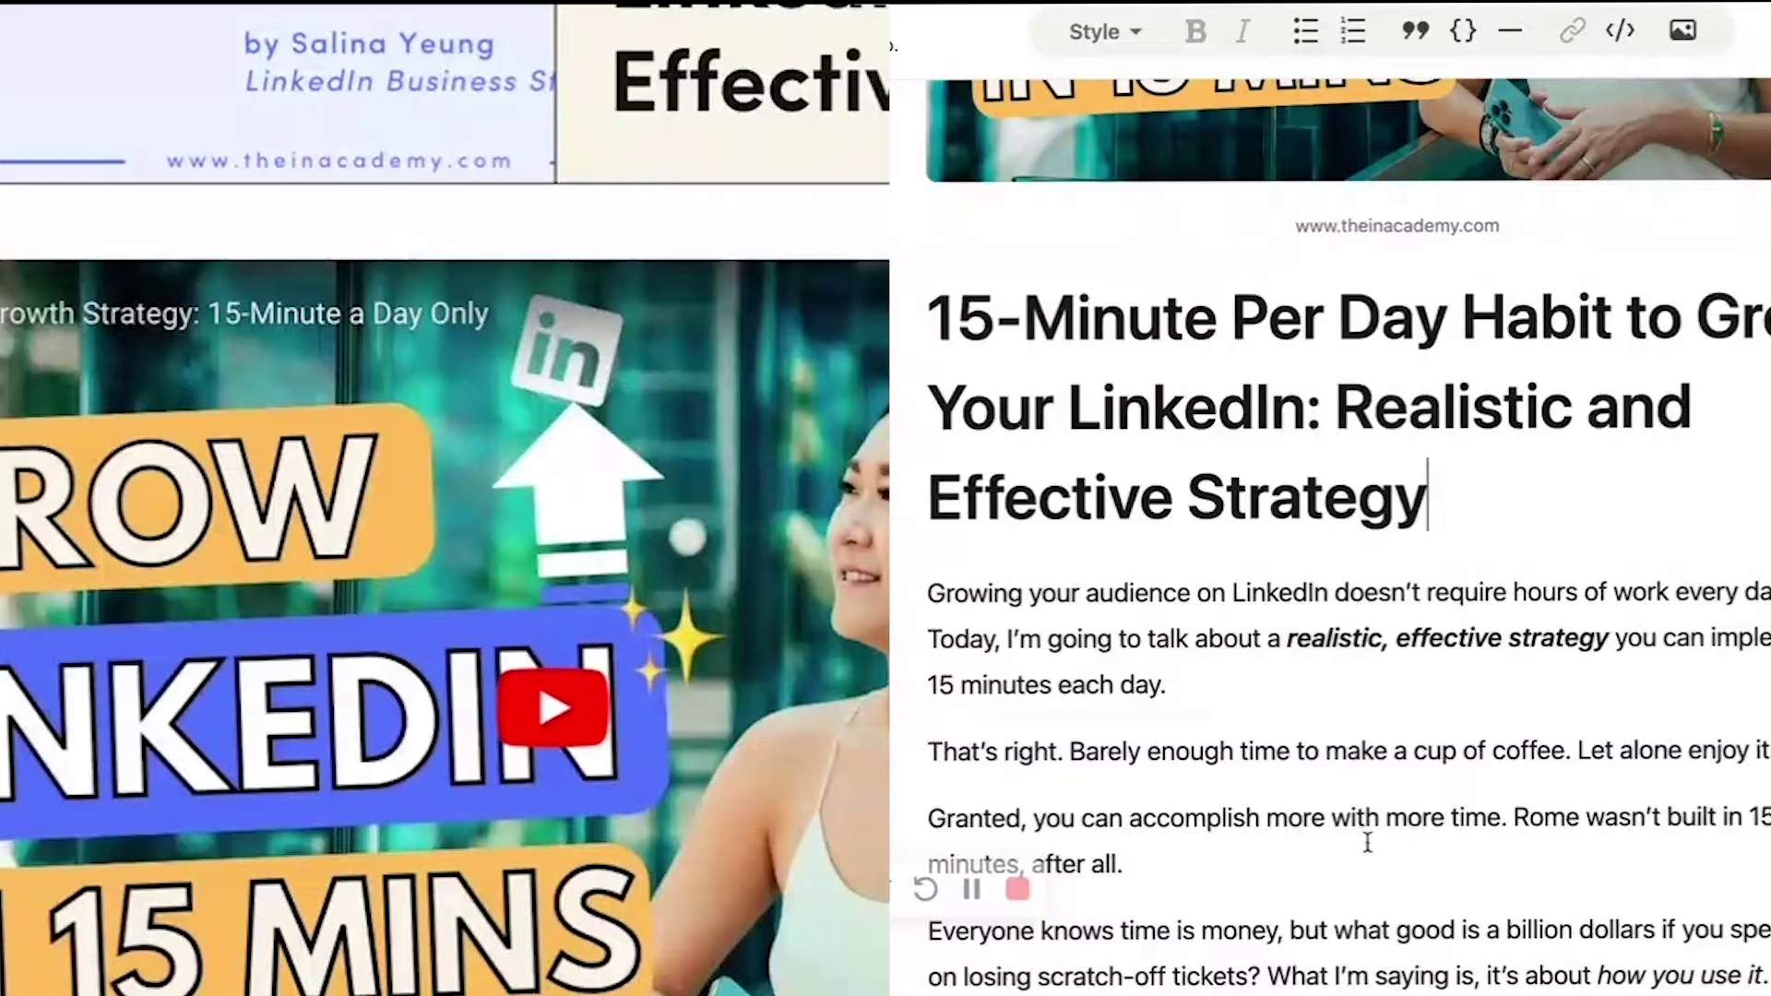
pyautogui.moveTo(925, 592); pyautogui.dragTo(1165, 684)
pyautogui.scroll(-3, 1165, 684)
pyautogui.click(1102, 32)
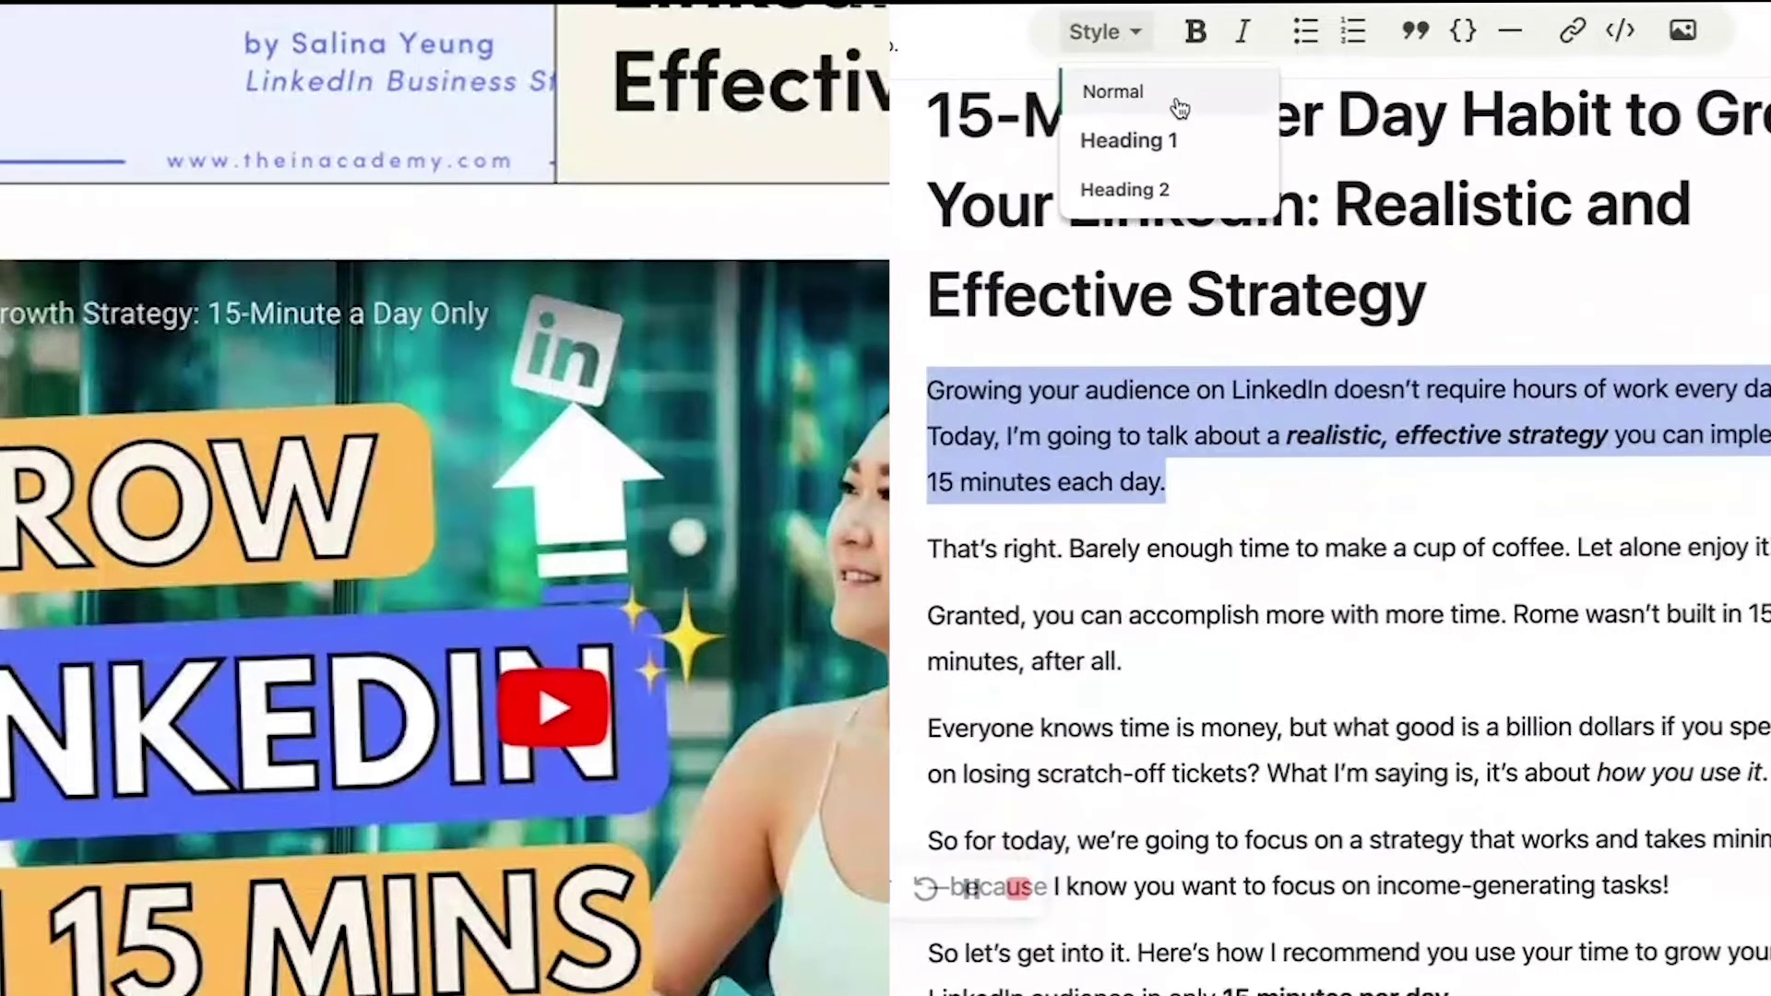
pyautogui.click(1183, 107)
pyautogui.click(1400, 418)
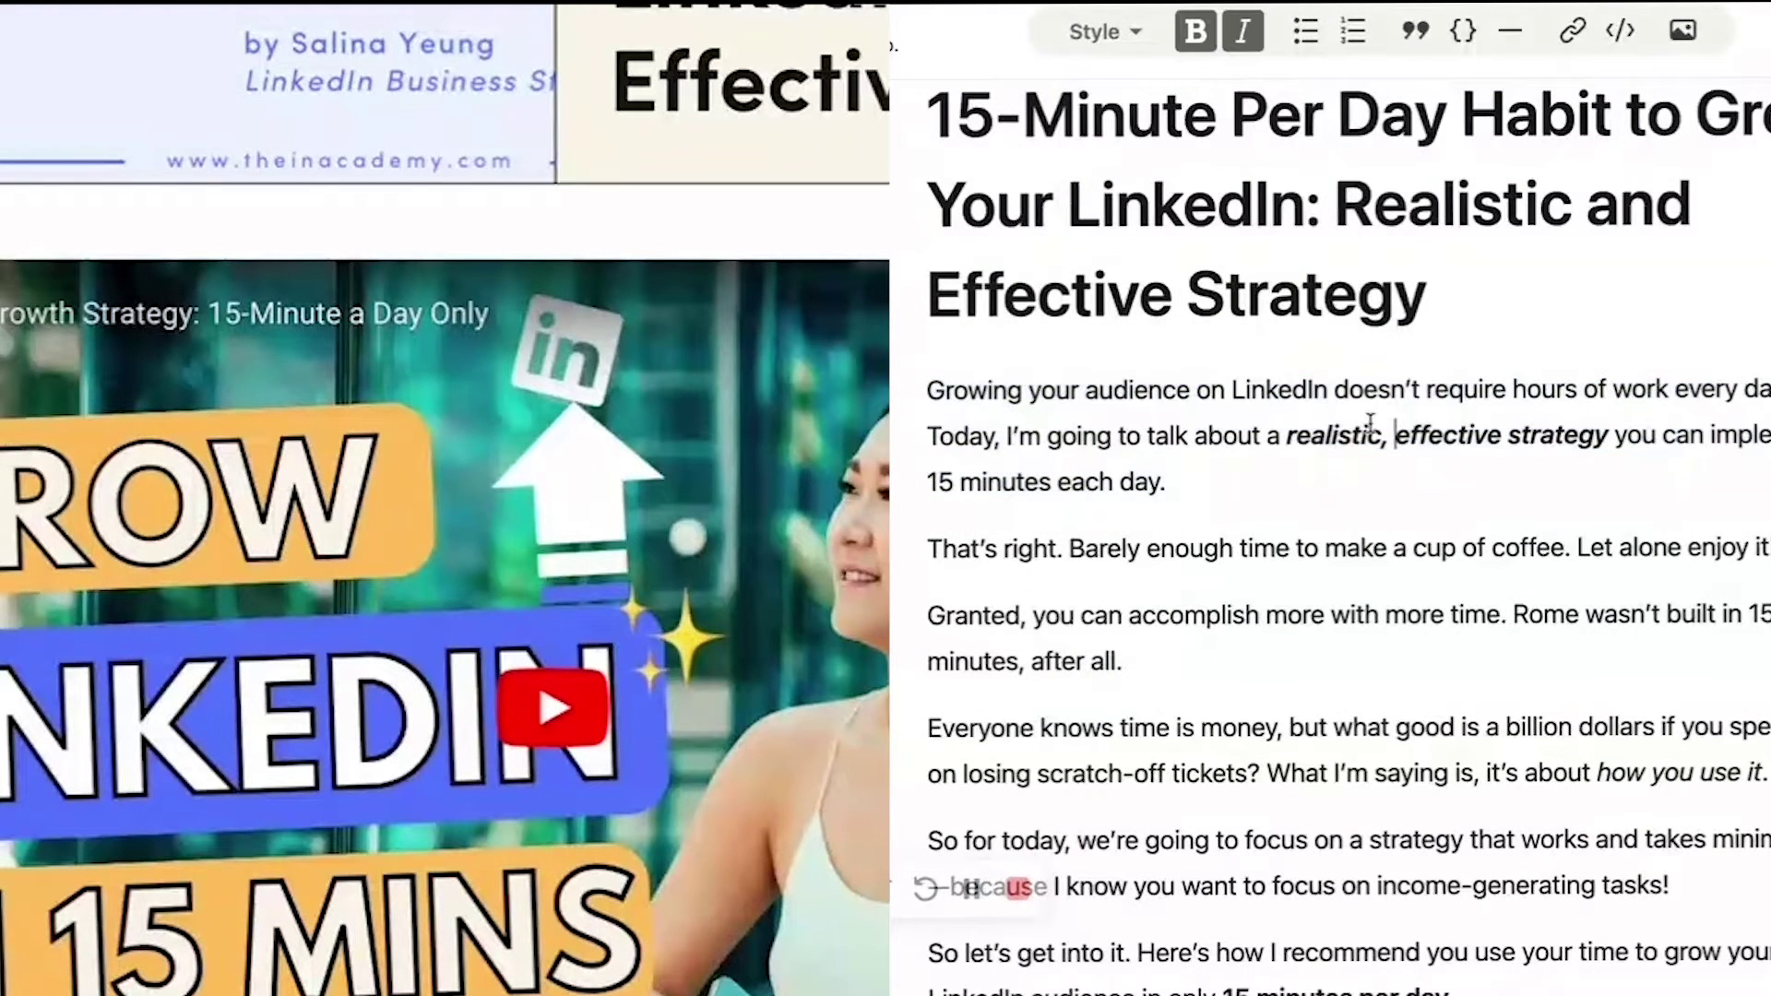
# - Select the 'My 15-Minute Formula for “Guaranteed Eyeballs”' title and bring up the paragraph styles
pyautogui.moveTo(1289, 436); pyautogui.dragTo(1609, 435)
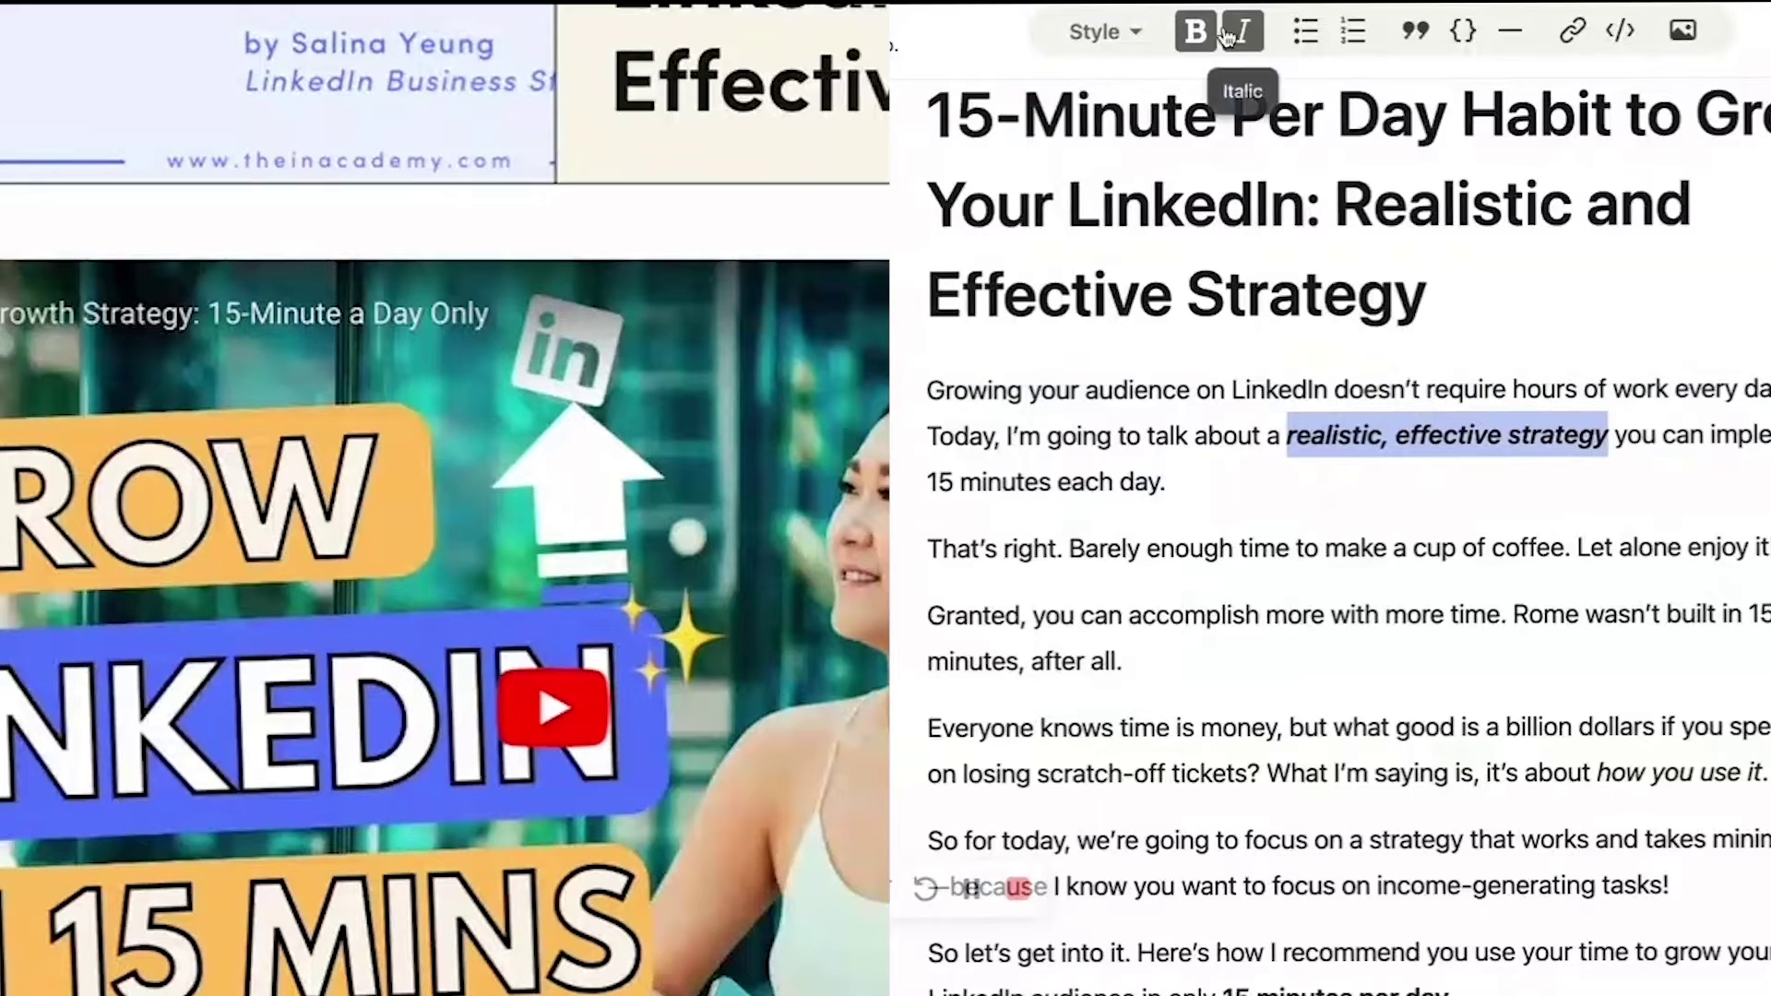
pyautogui.scroll(-7, 1718, 461)
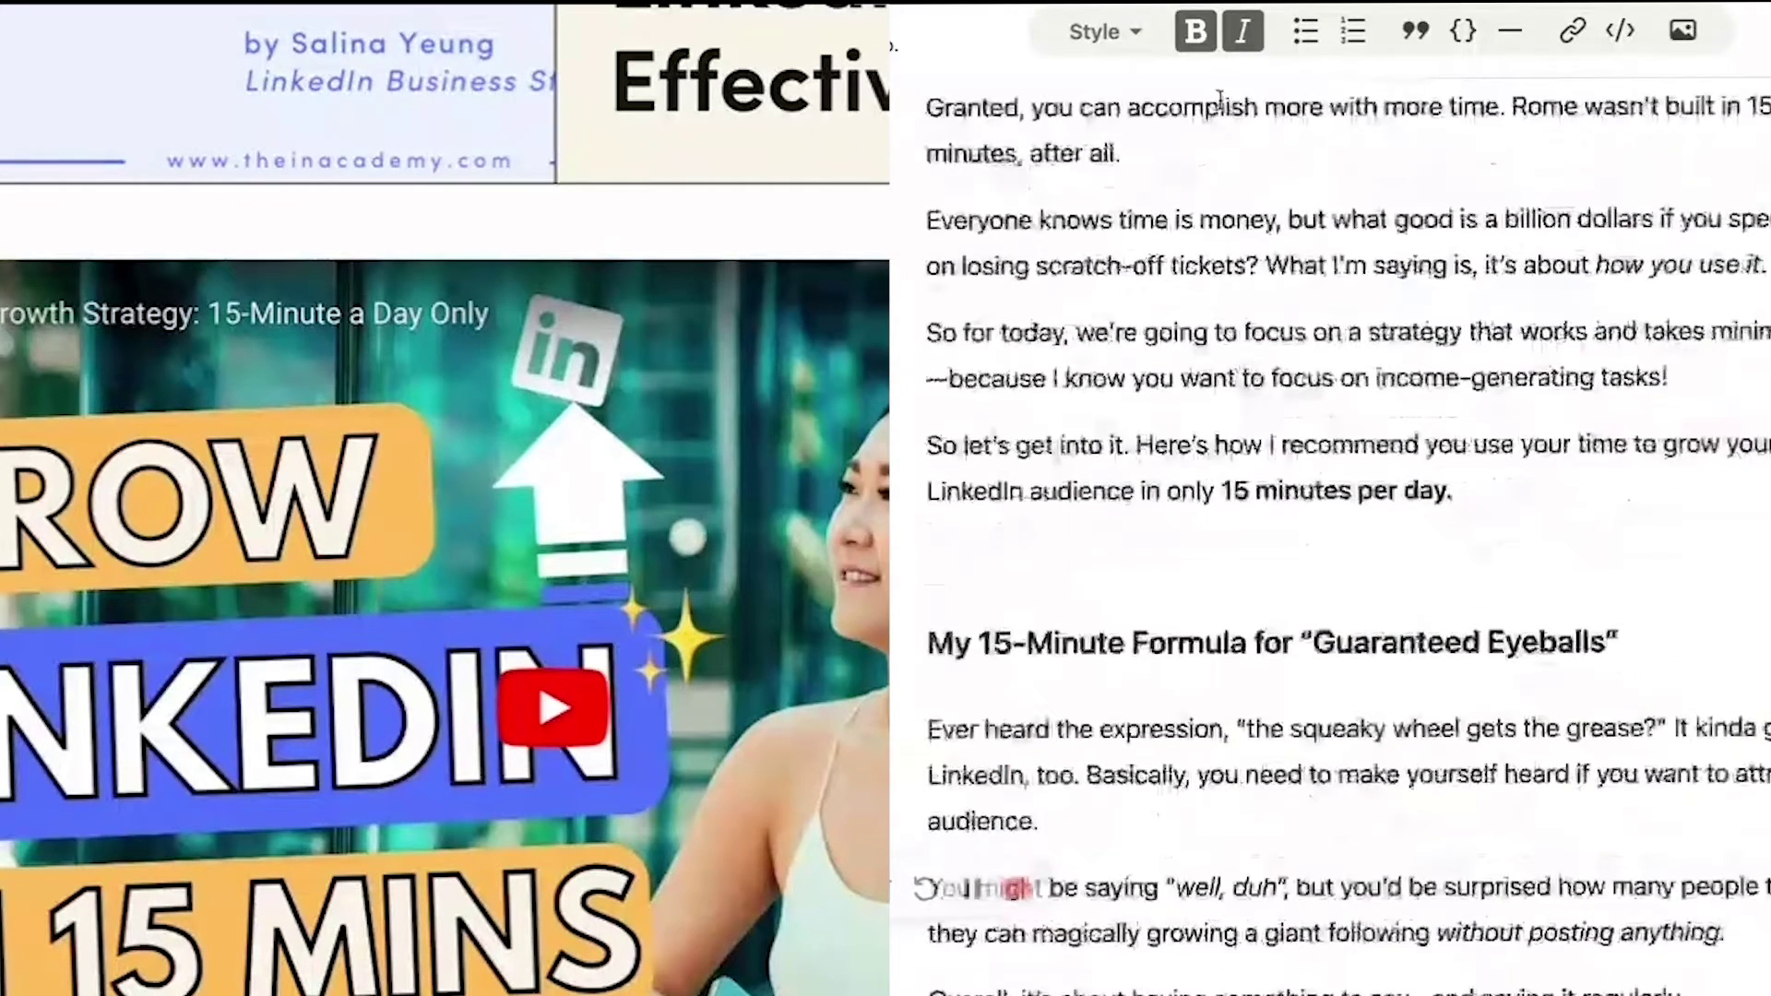
pyautogui.moveTo(1623, 473); pyautogui.dragTo(924, 475)
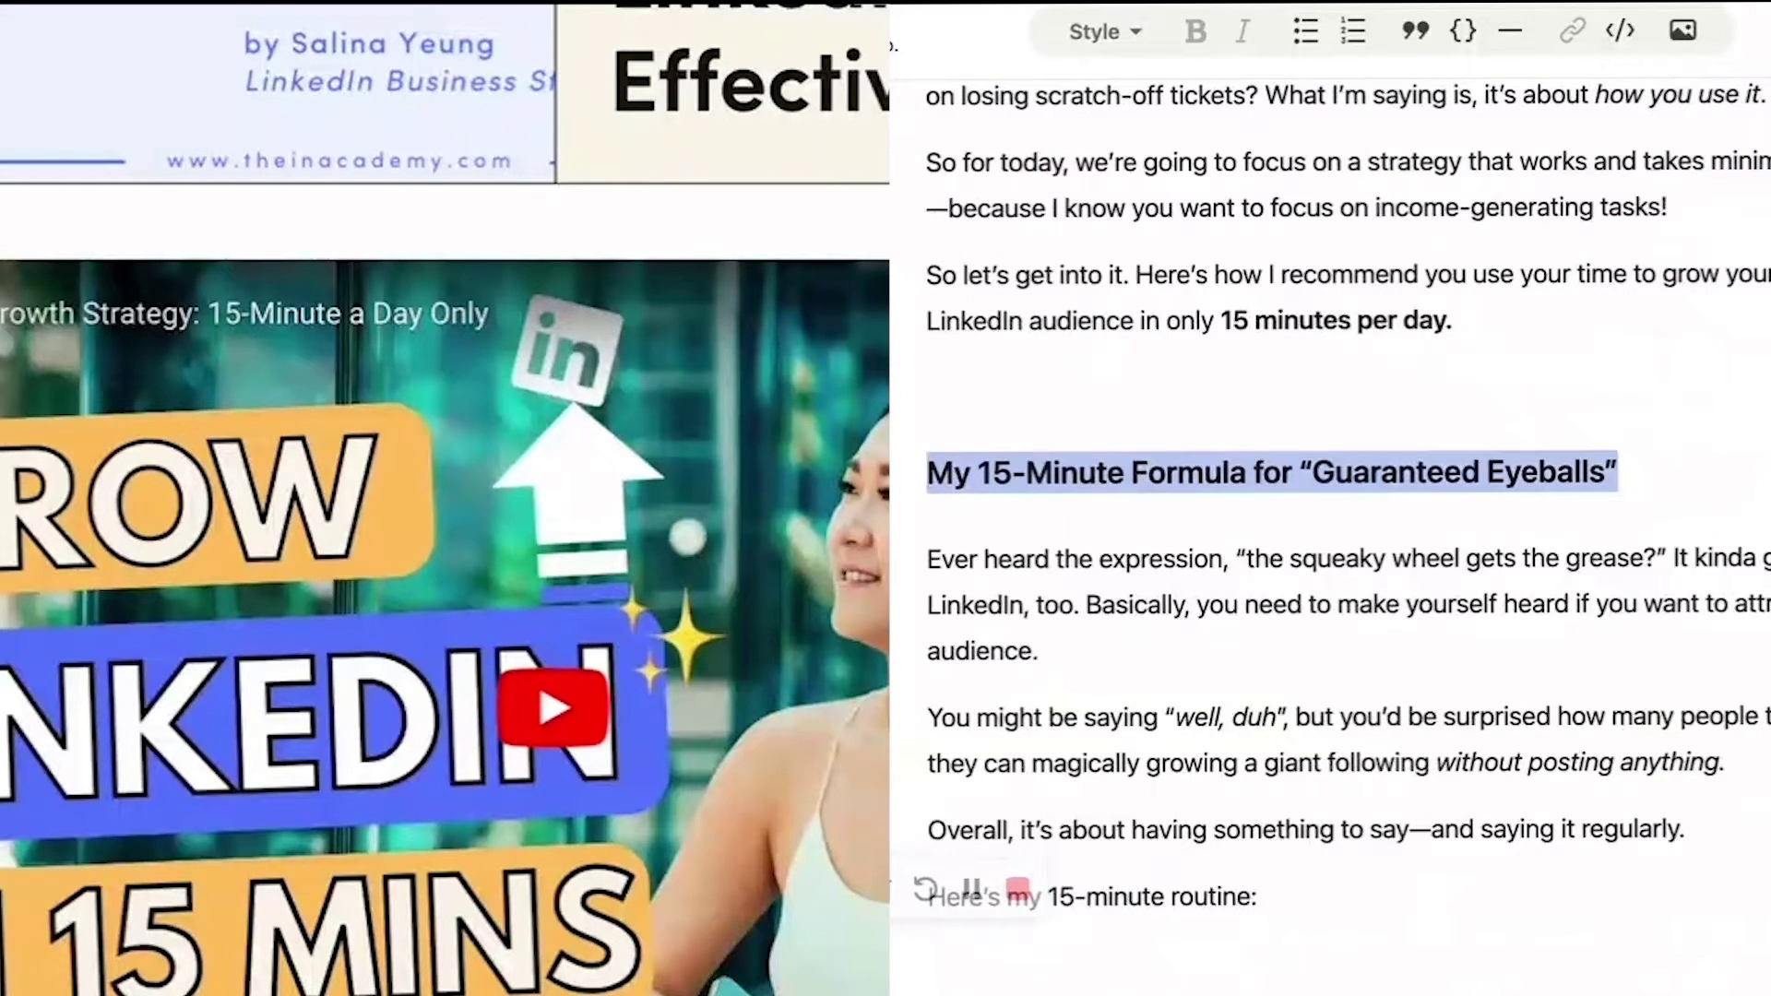
pyautogui.click(1105, 32)
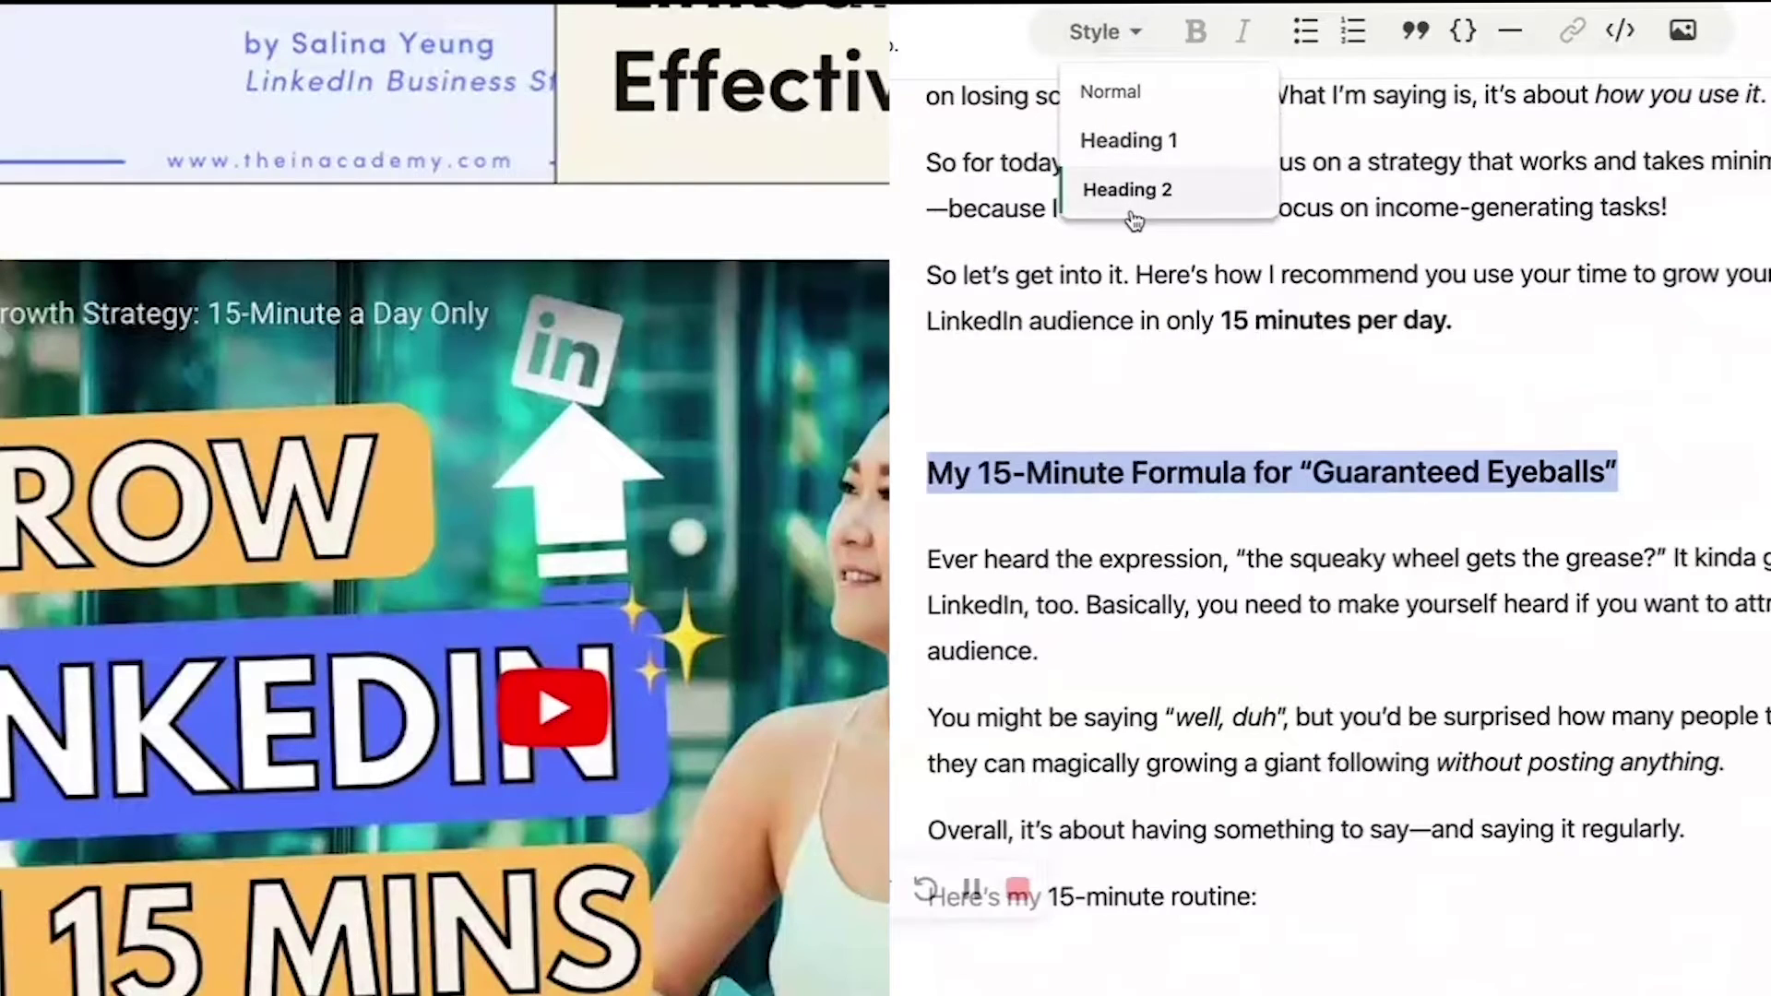
pyautogui.scroll(-3, 1491, 354)
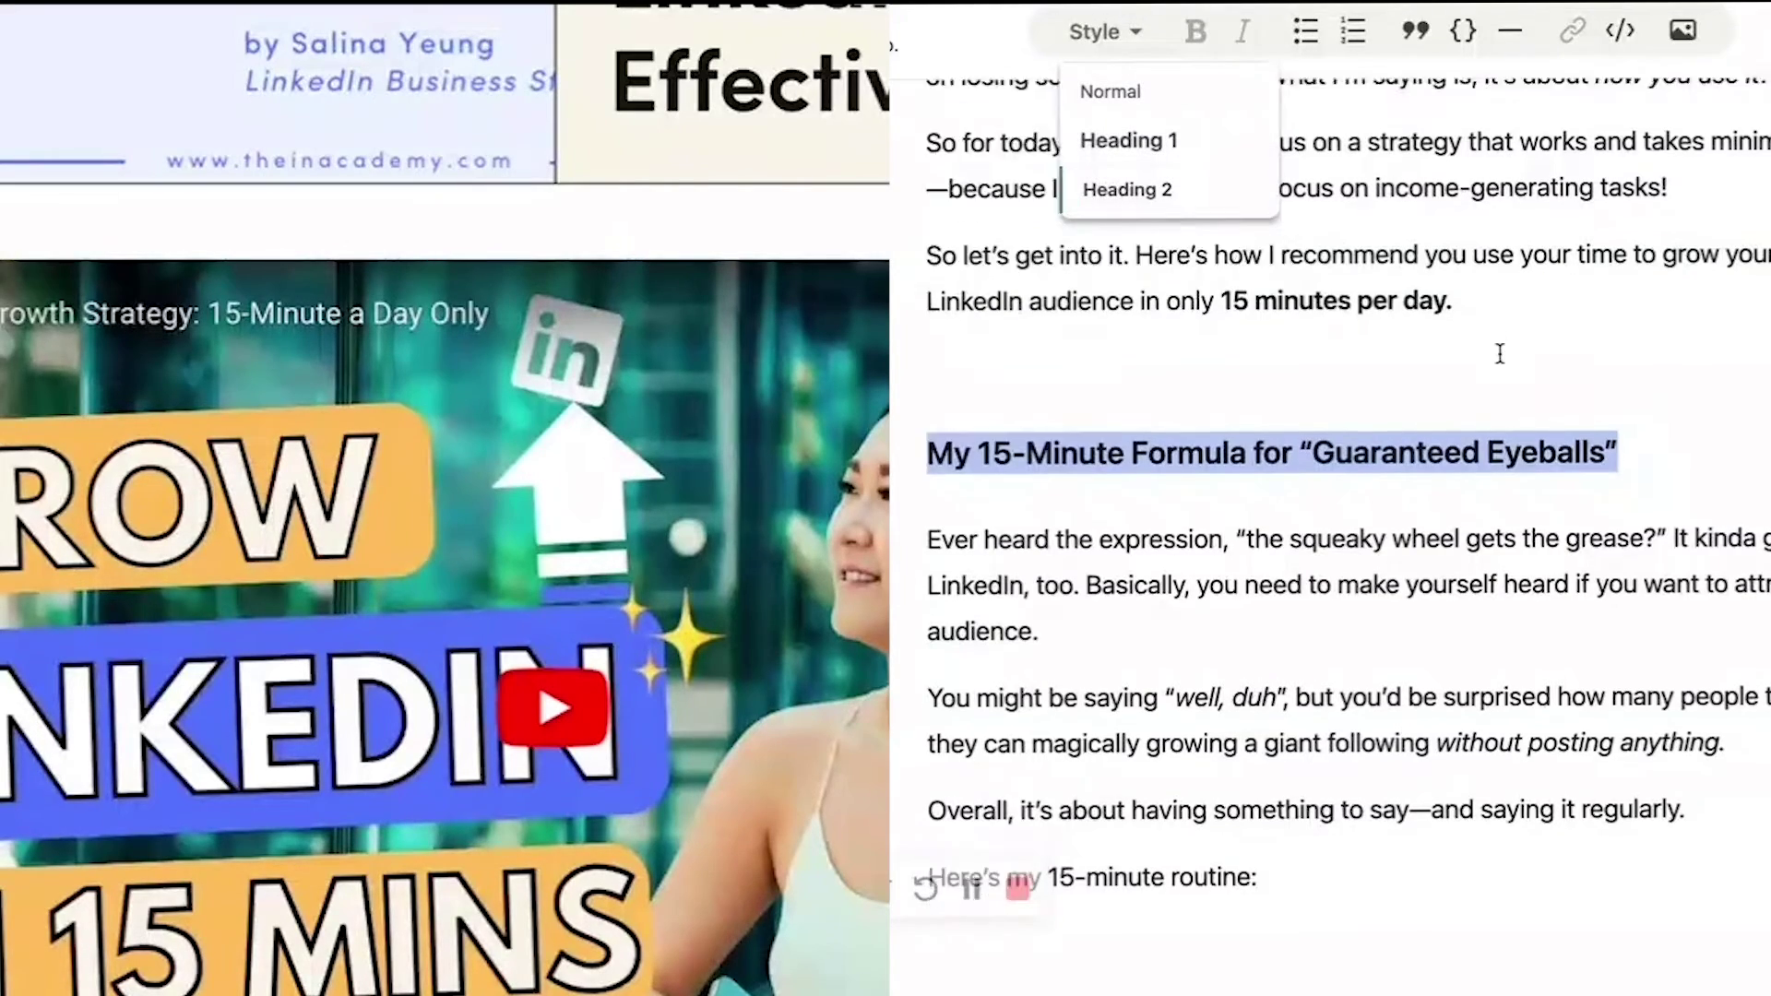
pyautogui.scroll(-8, 1491, 354)
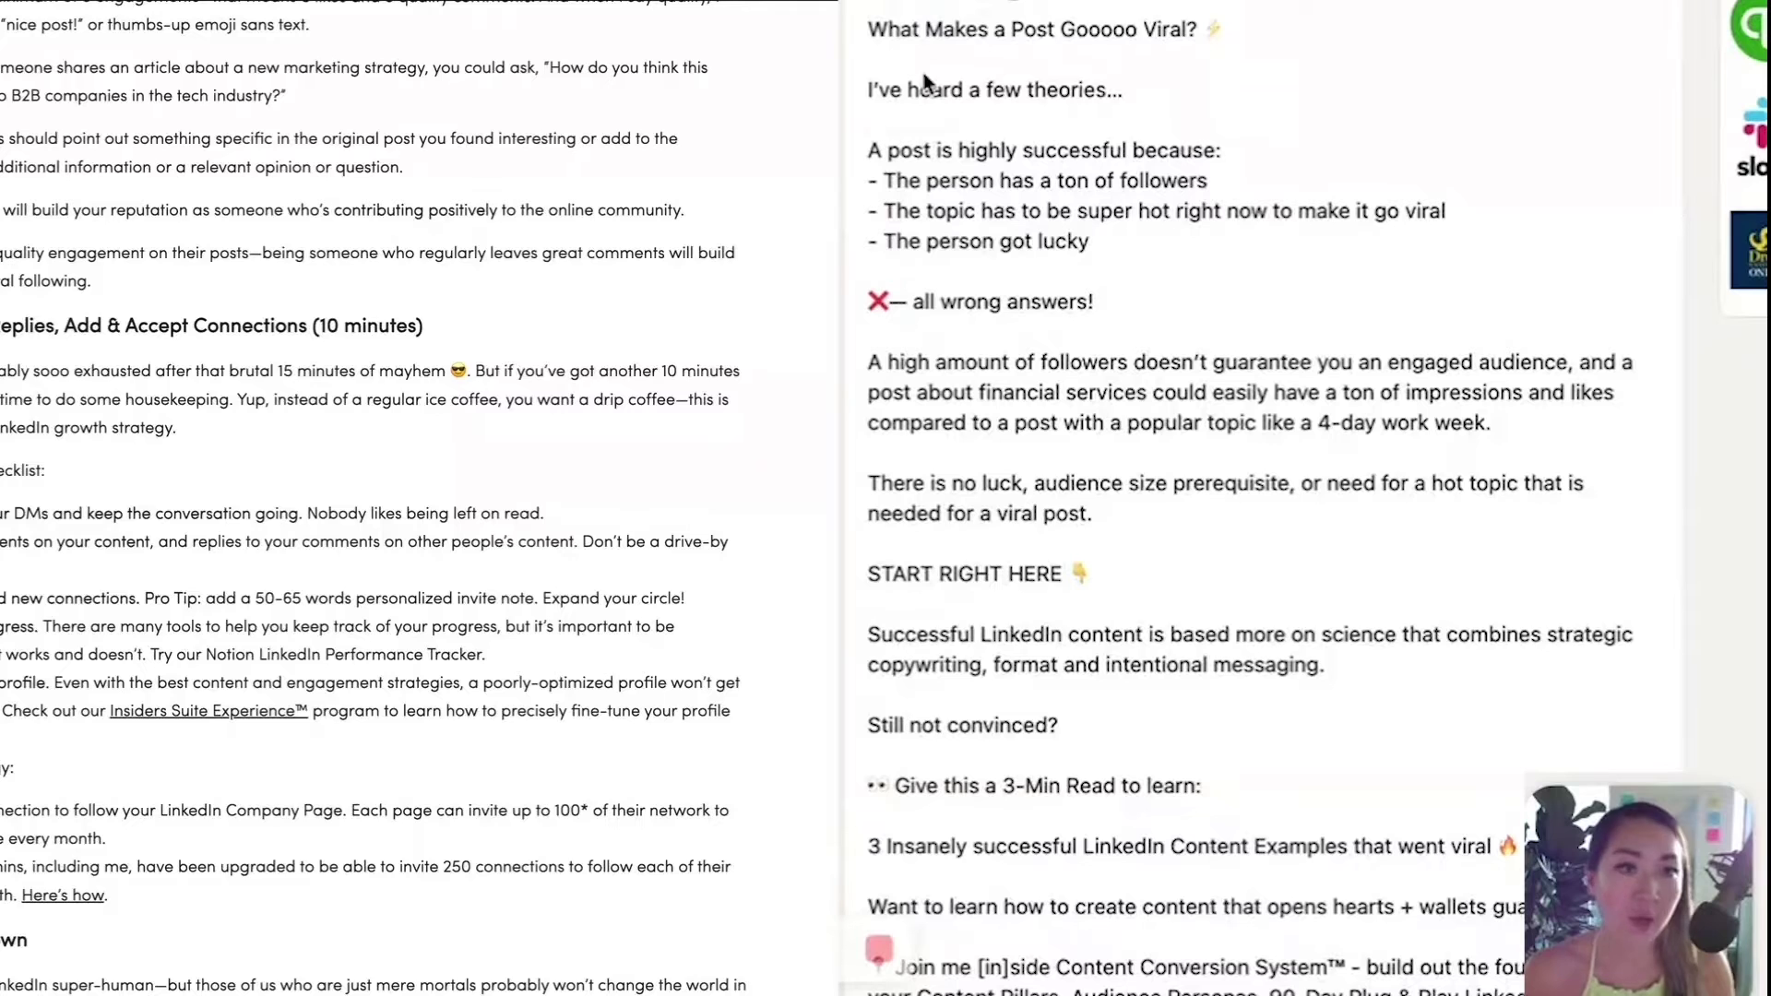
# - Review the 'What Makes a Post Gooooo Viral?' post, highlighting its opening title line
pyautogui.scroll(-1, 946, 115)
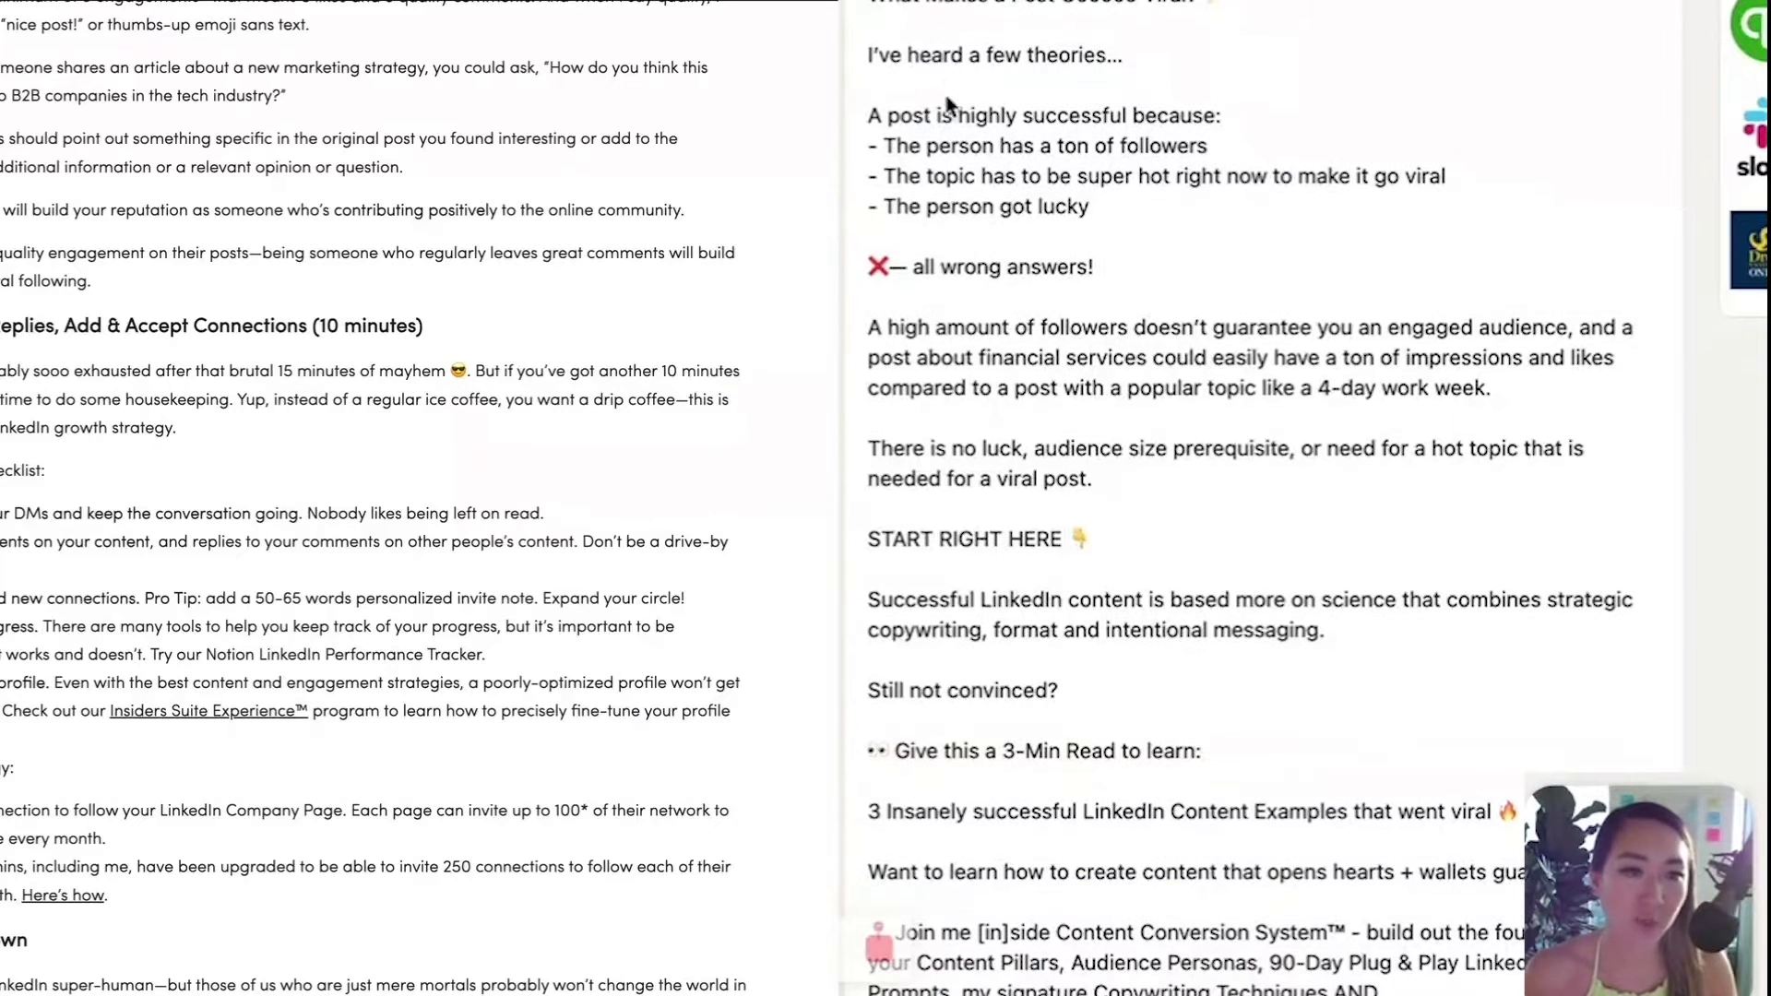
pyautogui.moveTo(858, 6); pyautogui.dragTo(1240, 7)
pyautogui.scroll(1, 1241, 13)
pyautogui.moveTo(870, 52); pyautogui.dragTo(1344, 68)
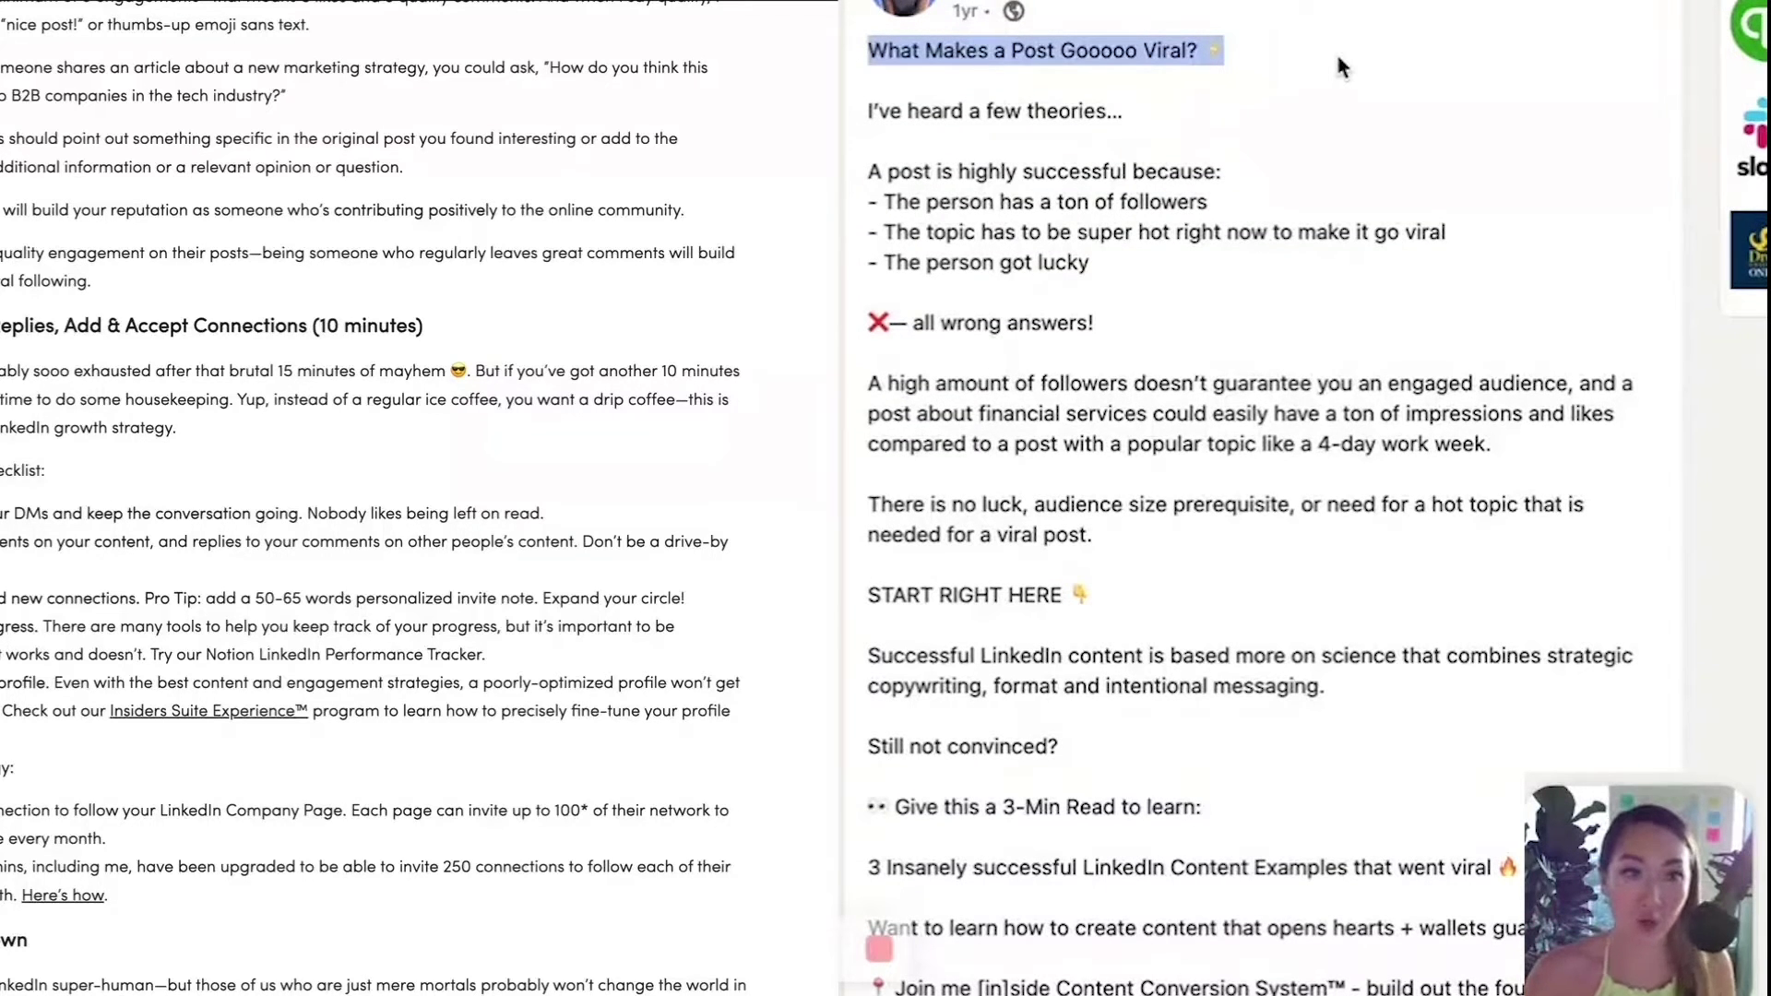
pyautogui.moveTo(876, 50); pyautogui.dragTo(996, 51)
pyautogui.click(885, 87)
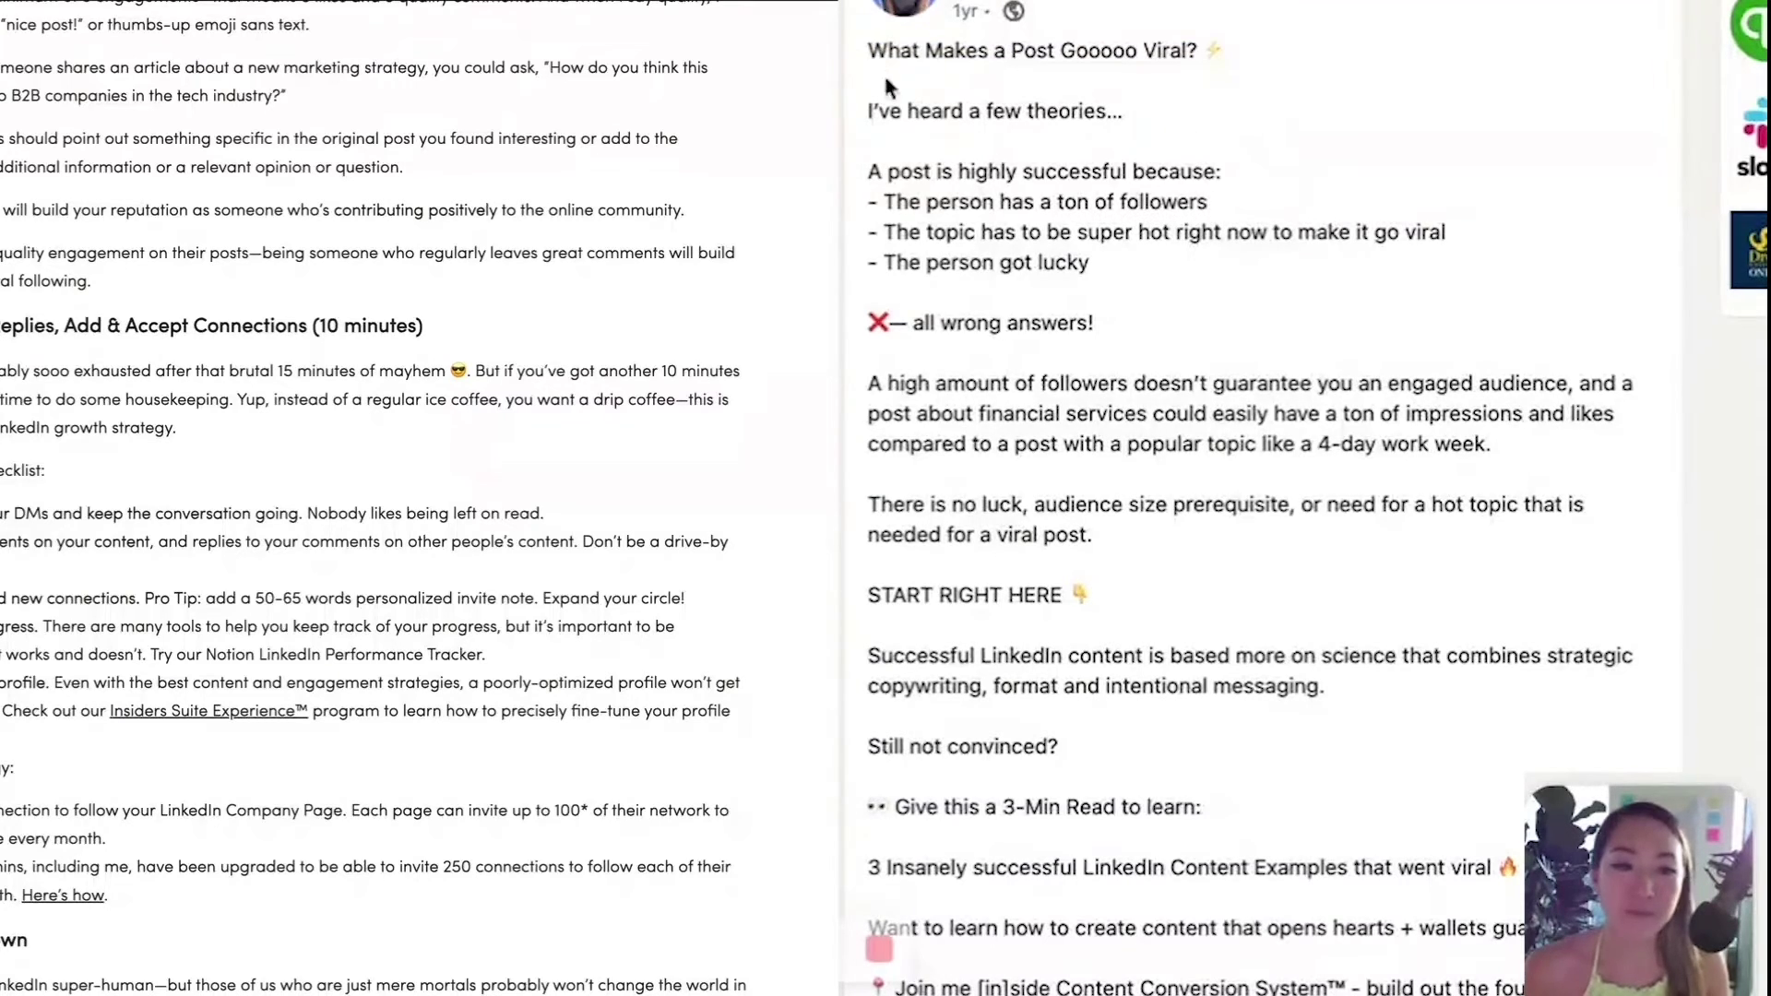
# - Scroll down the post and highlight the line naming the linked article
pyautogui.scroll(-7, 1329, 744)
pyautogui.scroll(7, 1242, 985)
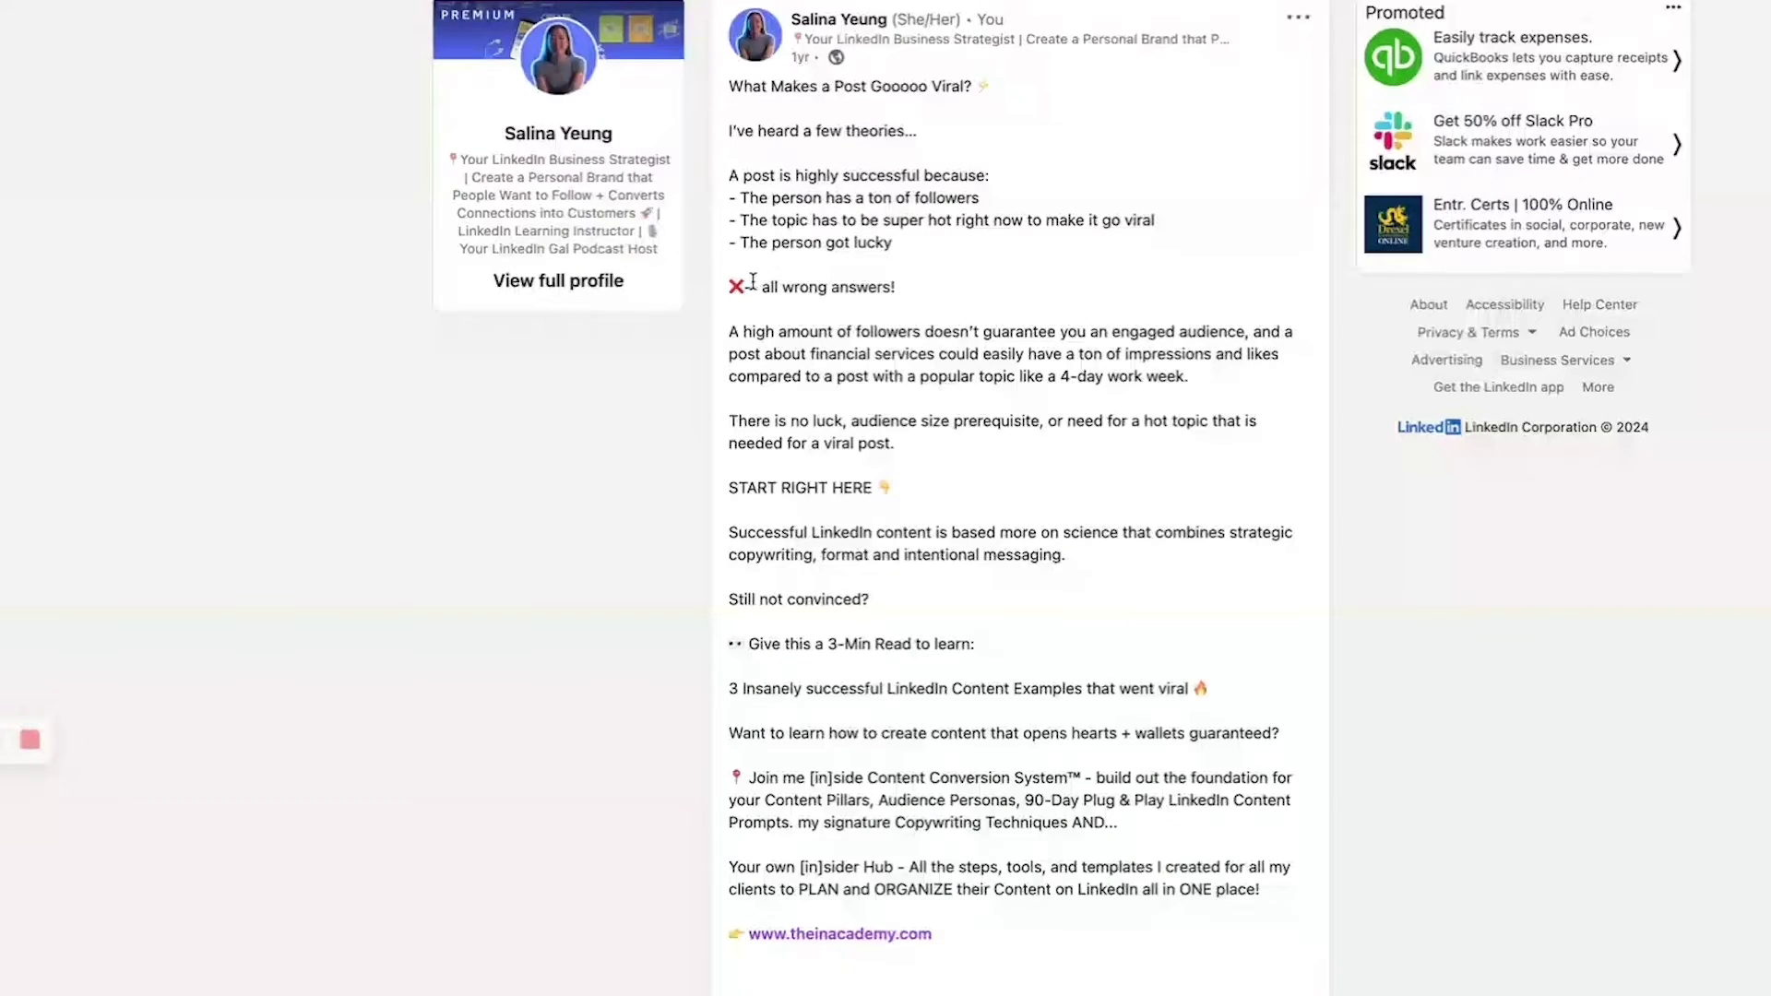
pyautogui.scroll(-1, 753, 282)
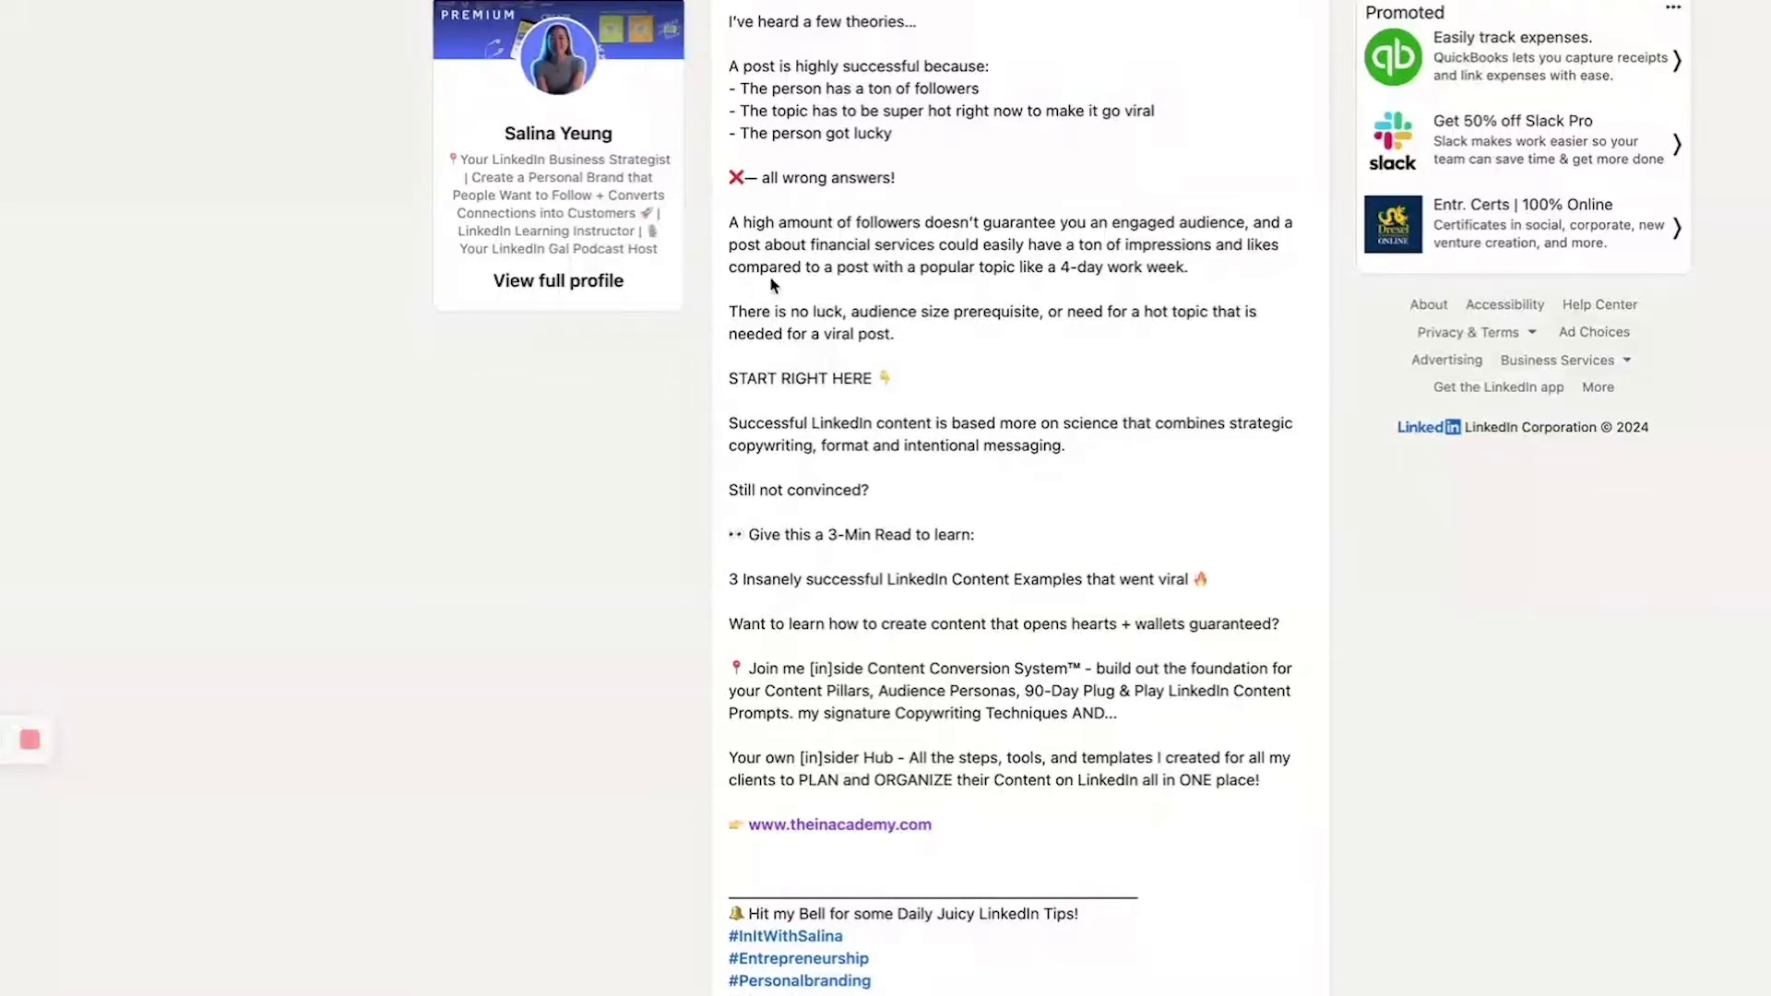
pyautogui.scroll(-1, 811, 489)
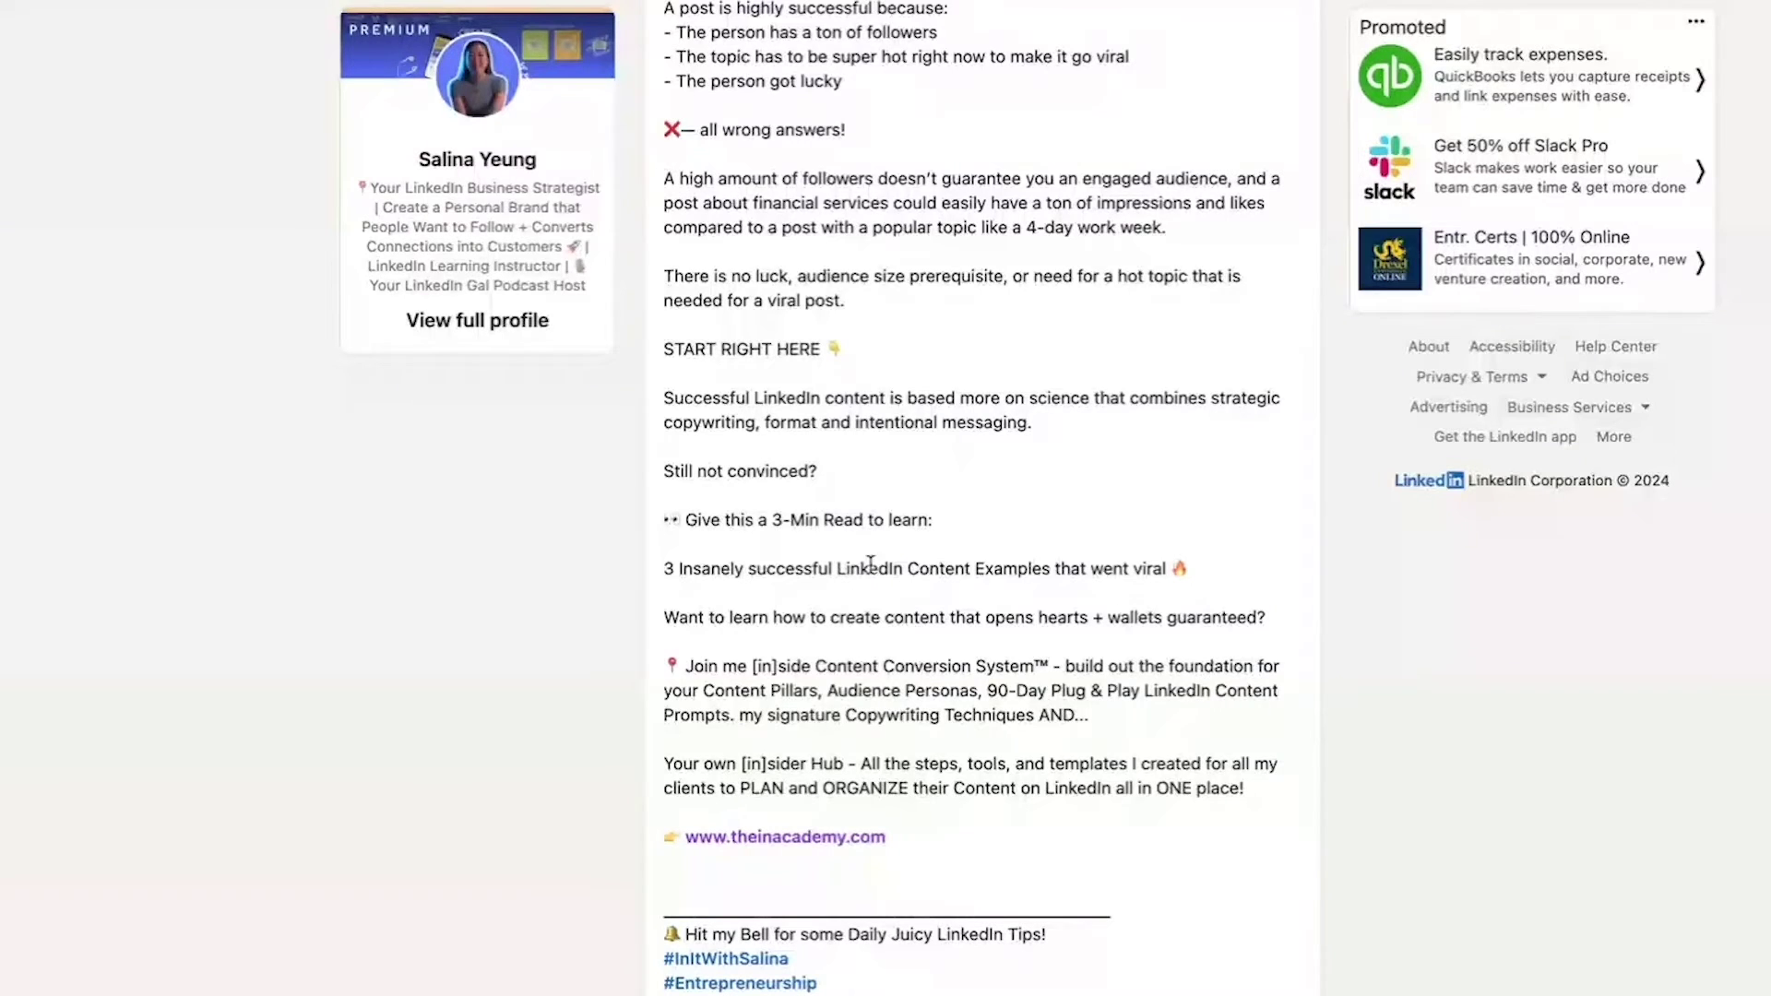
pyautogui.moveTo(676, 568); pyautogui.dragTo(1170, 597)
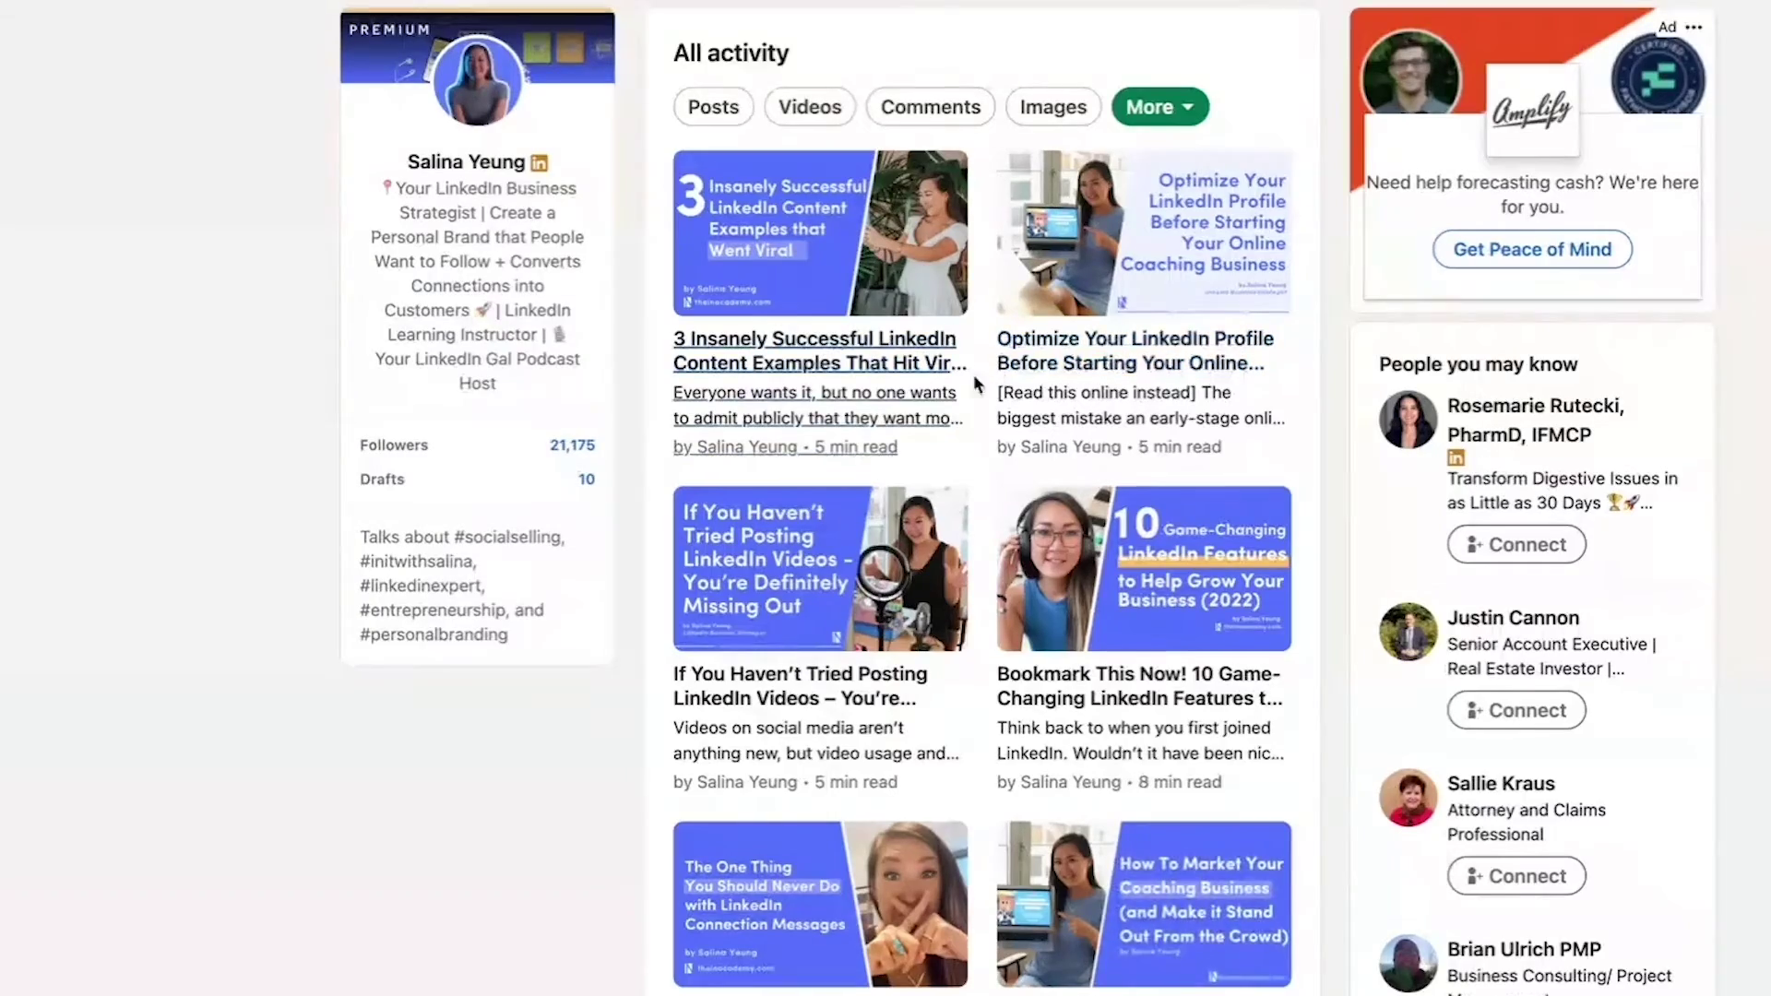
# - Open the post promoting 'LinkedIn Creator Analytics Full Explained' and highlight its opening hook
pyautogui.scroll(-2, 964, 369)
pyautogui.scroll(-10, 967, 393)
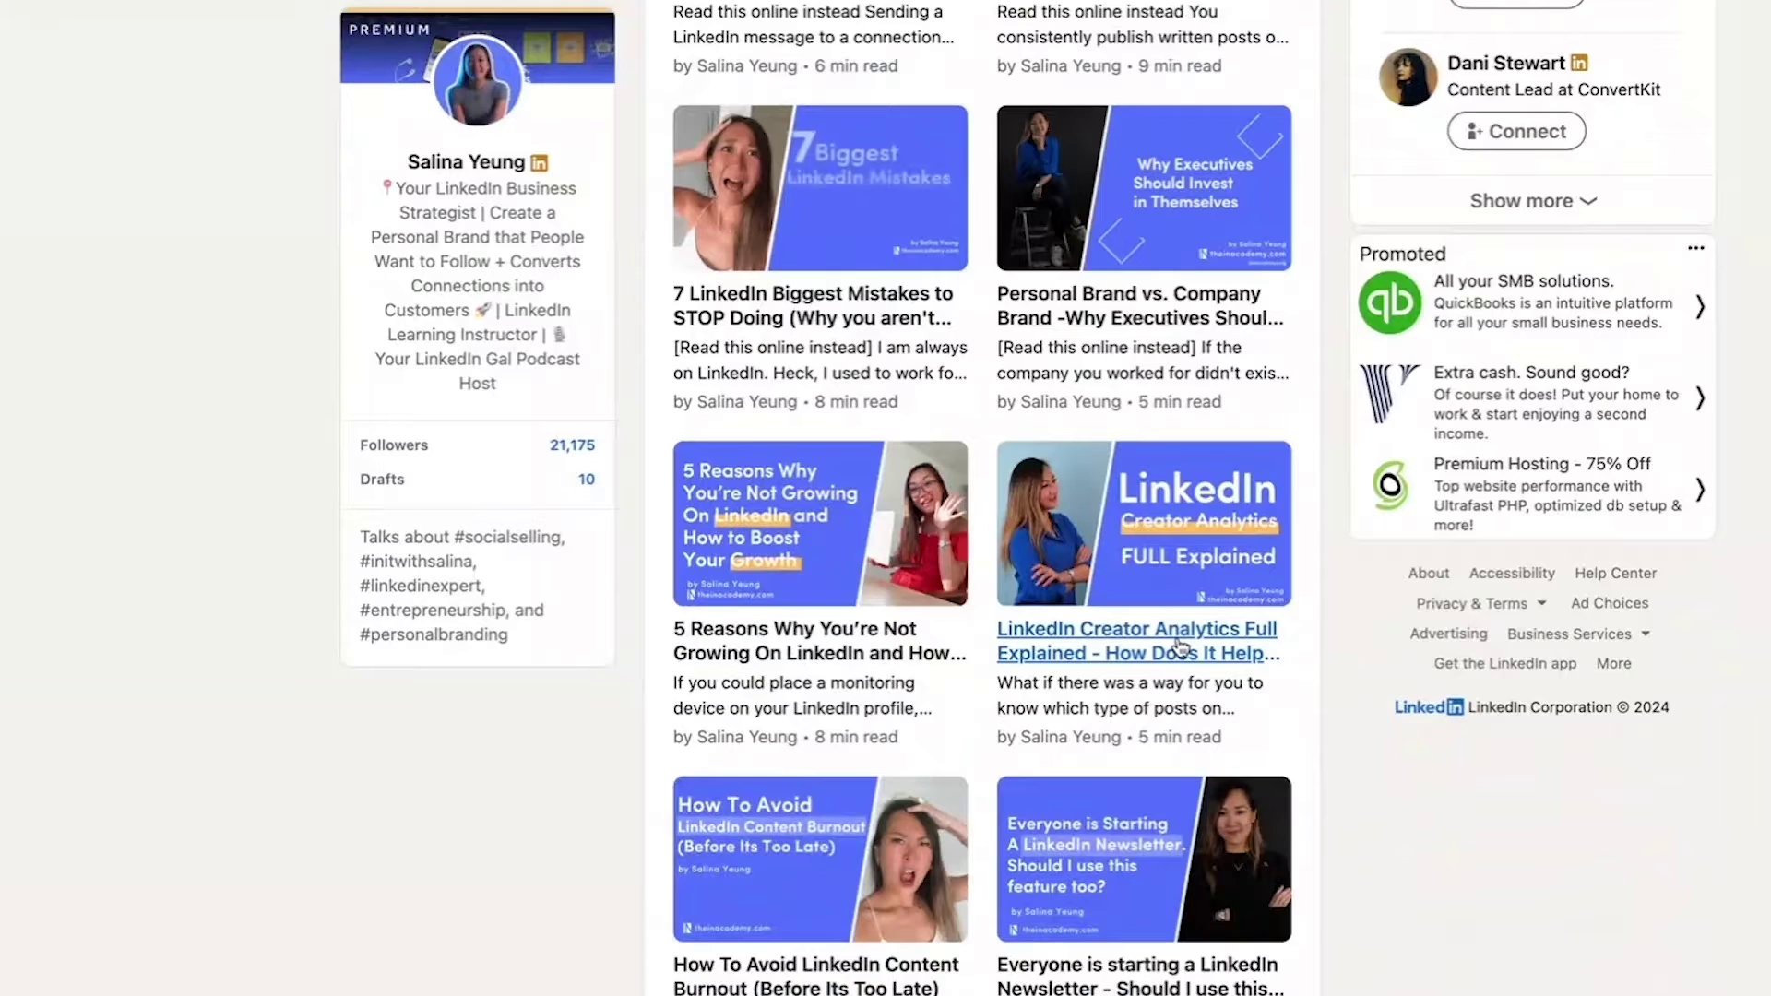
pyautogui.click(1177, 636)
pyautogui.click(922, 42)
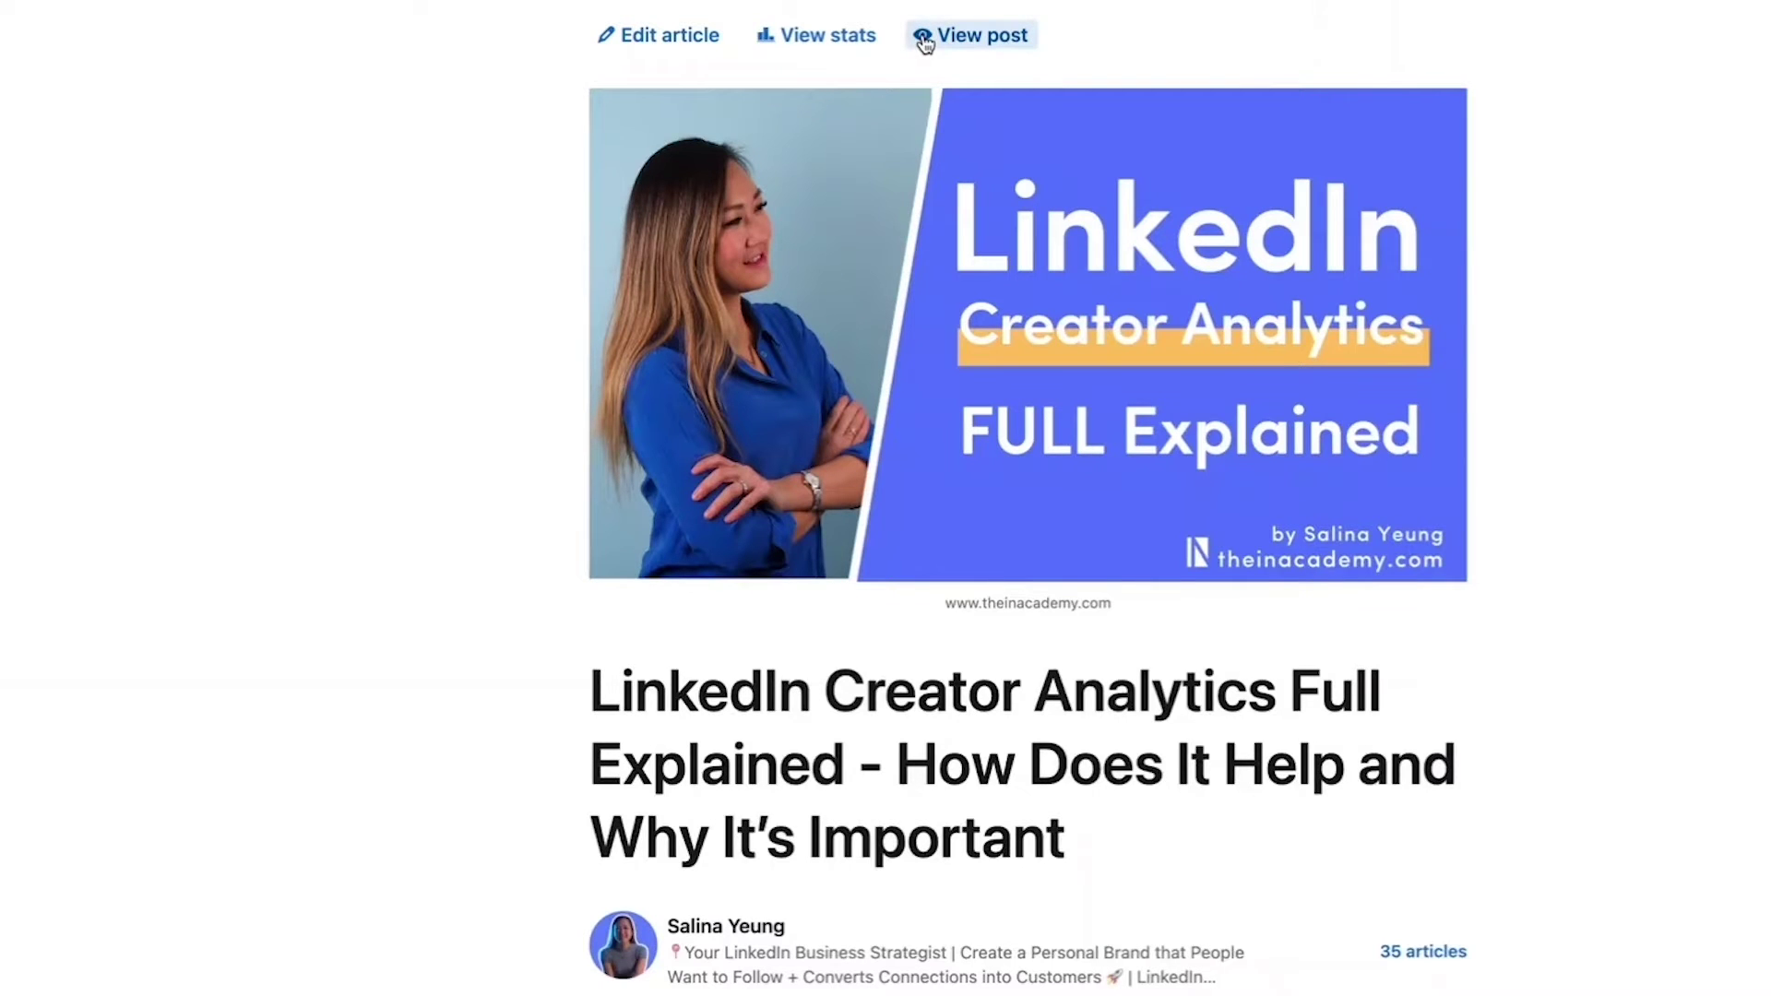
pyautogui.scroll(-1, 892, 148)
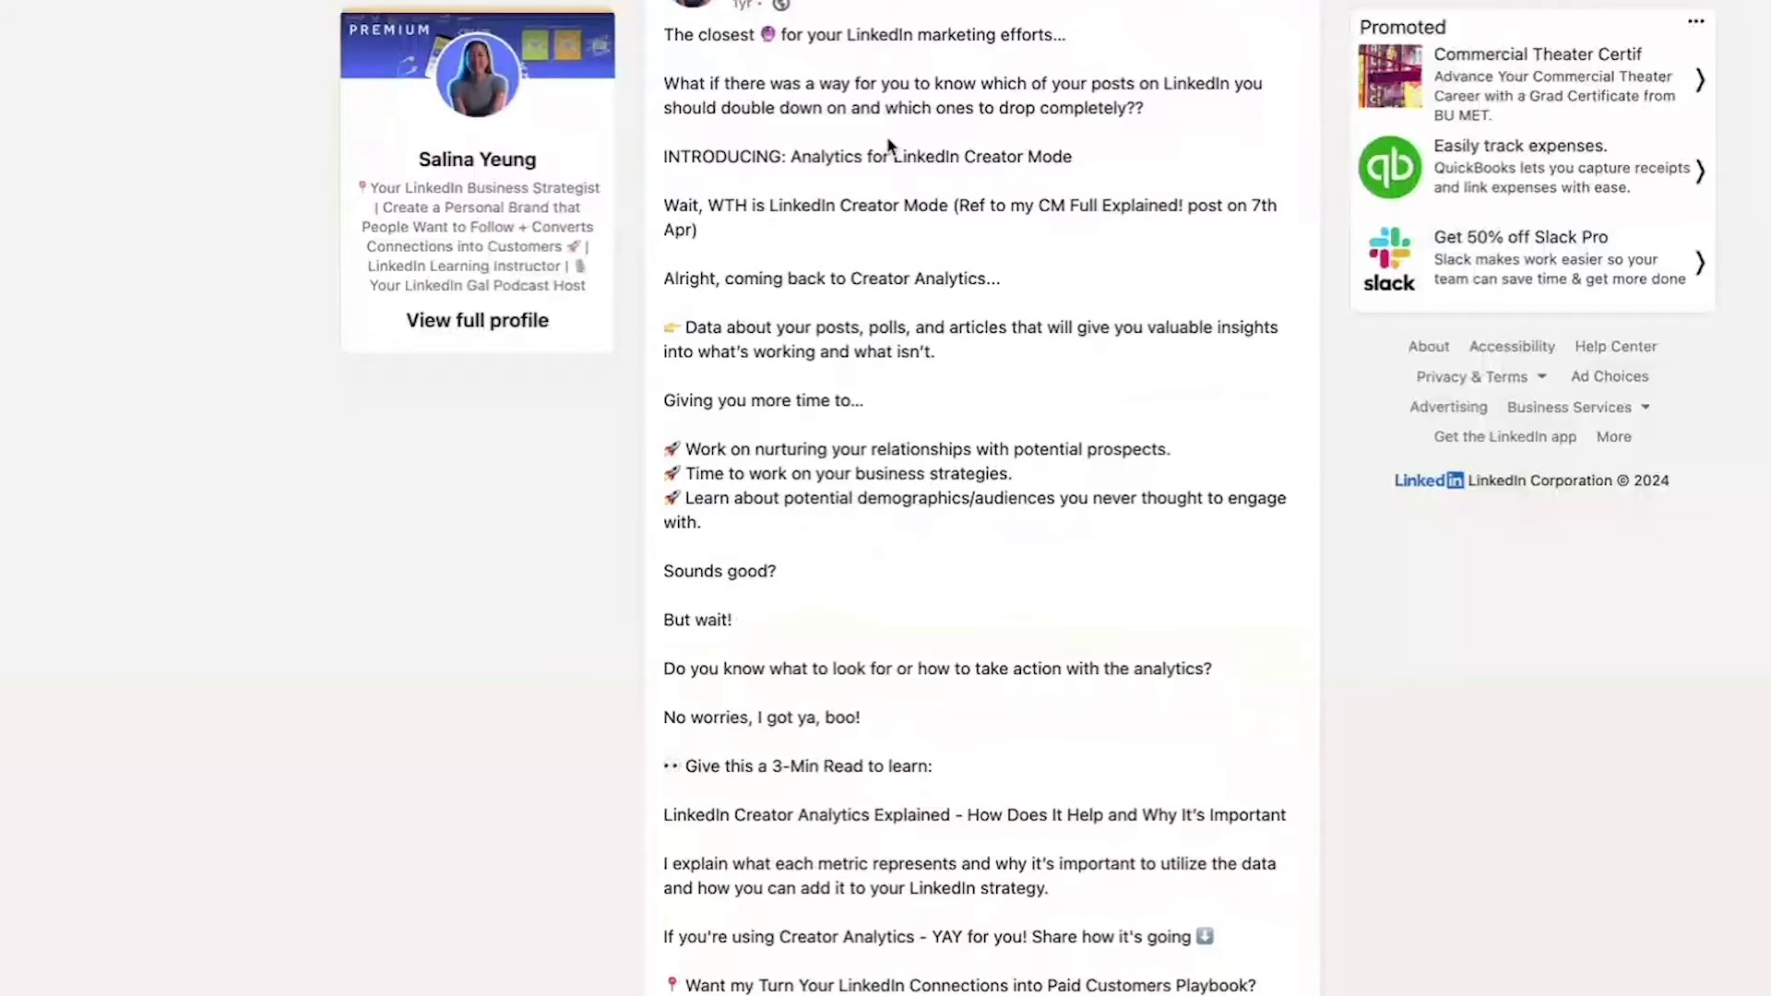
pyautogui.scroll(1, 812, 16)
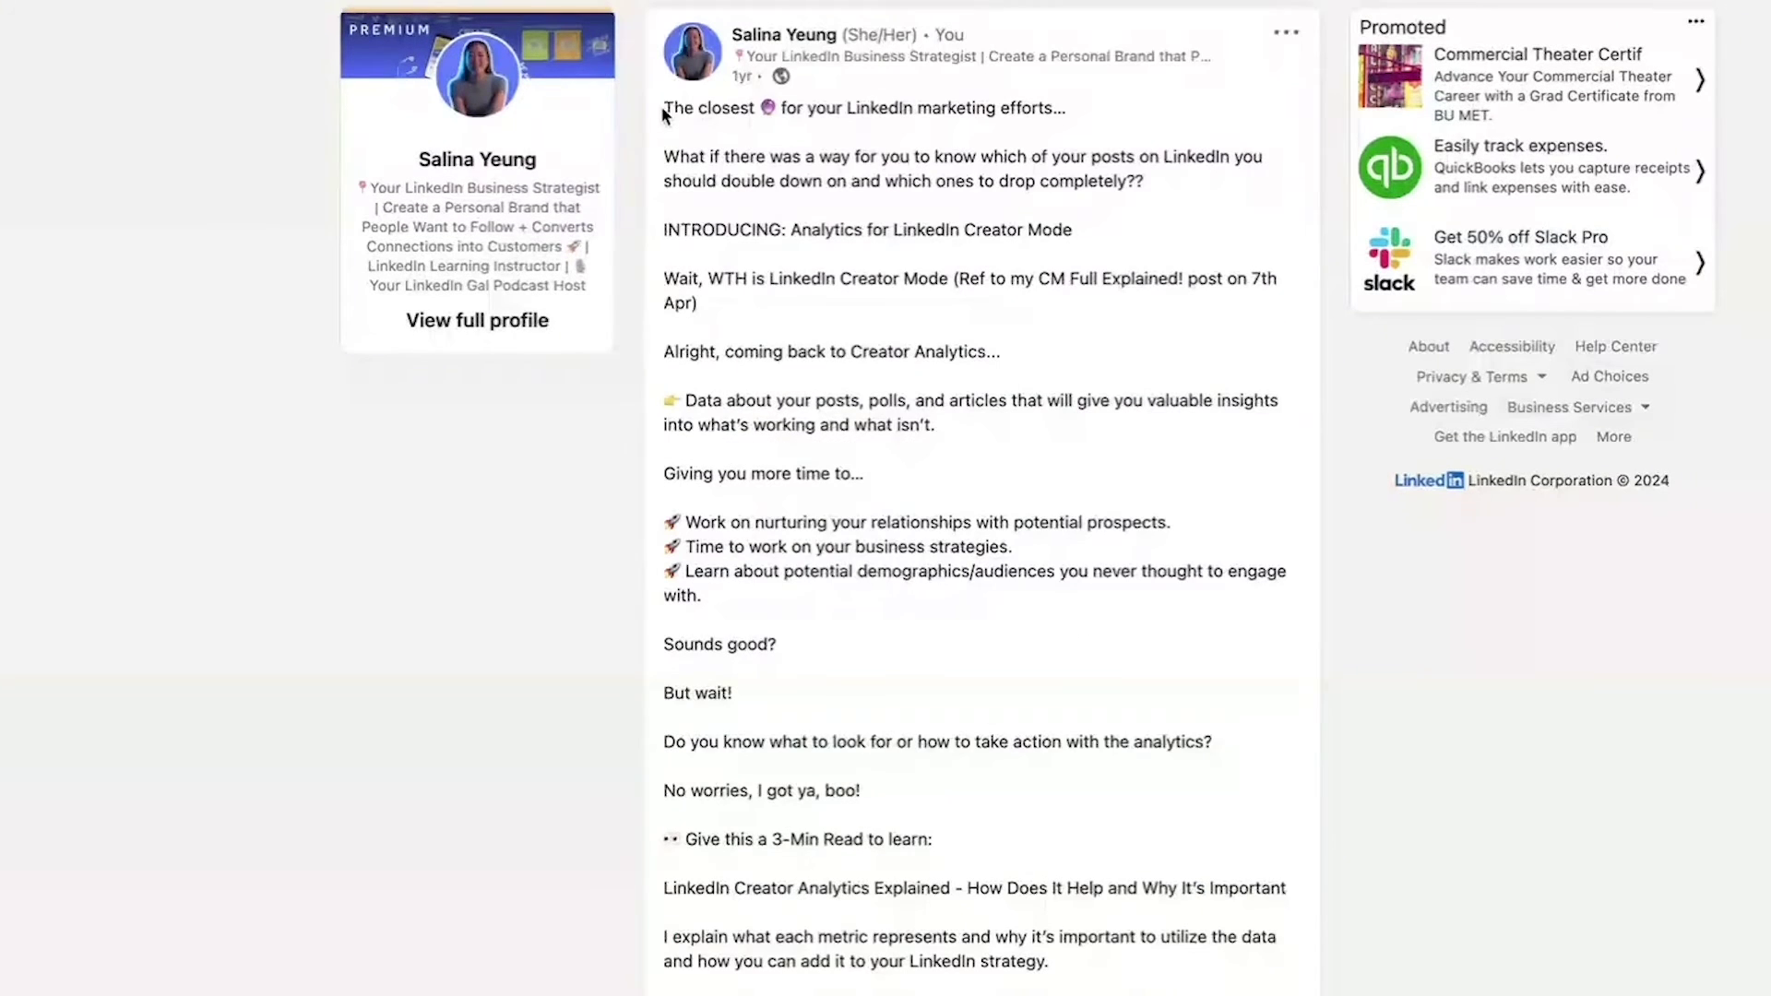
pyautogui.moveTo(665, 108); pyautogui.dragTo(1131, 146)
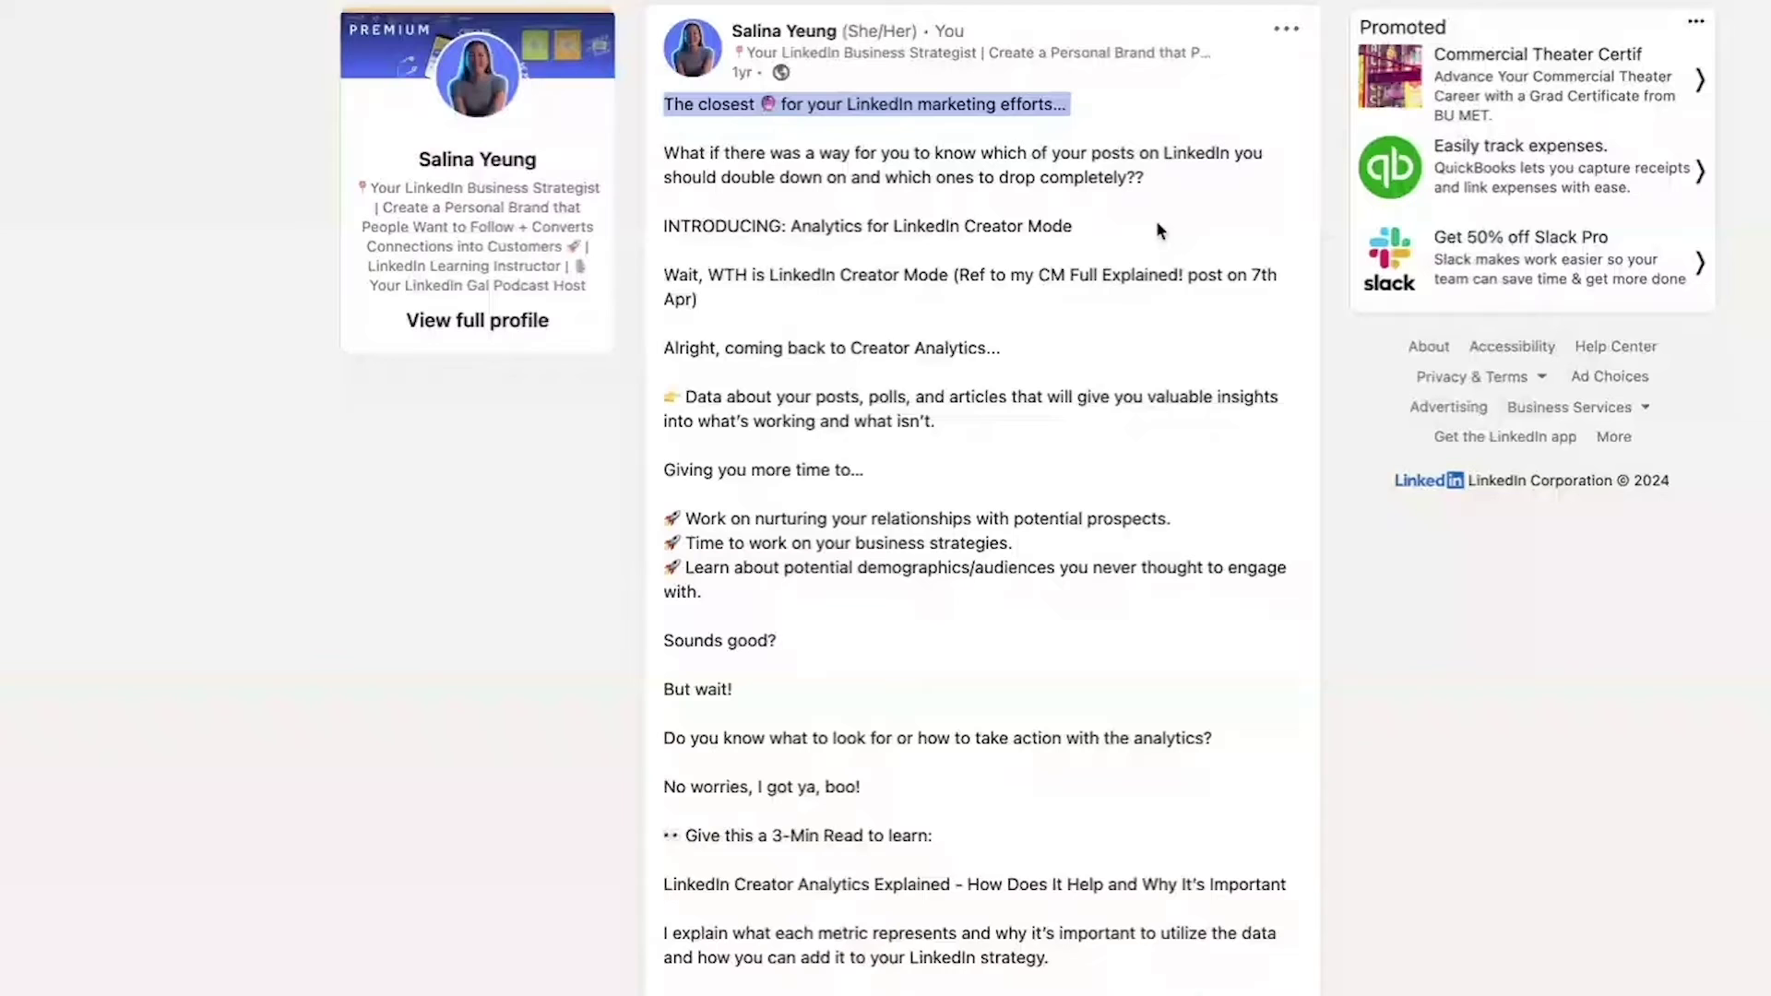
pyautogui.click(1042, 207)
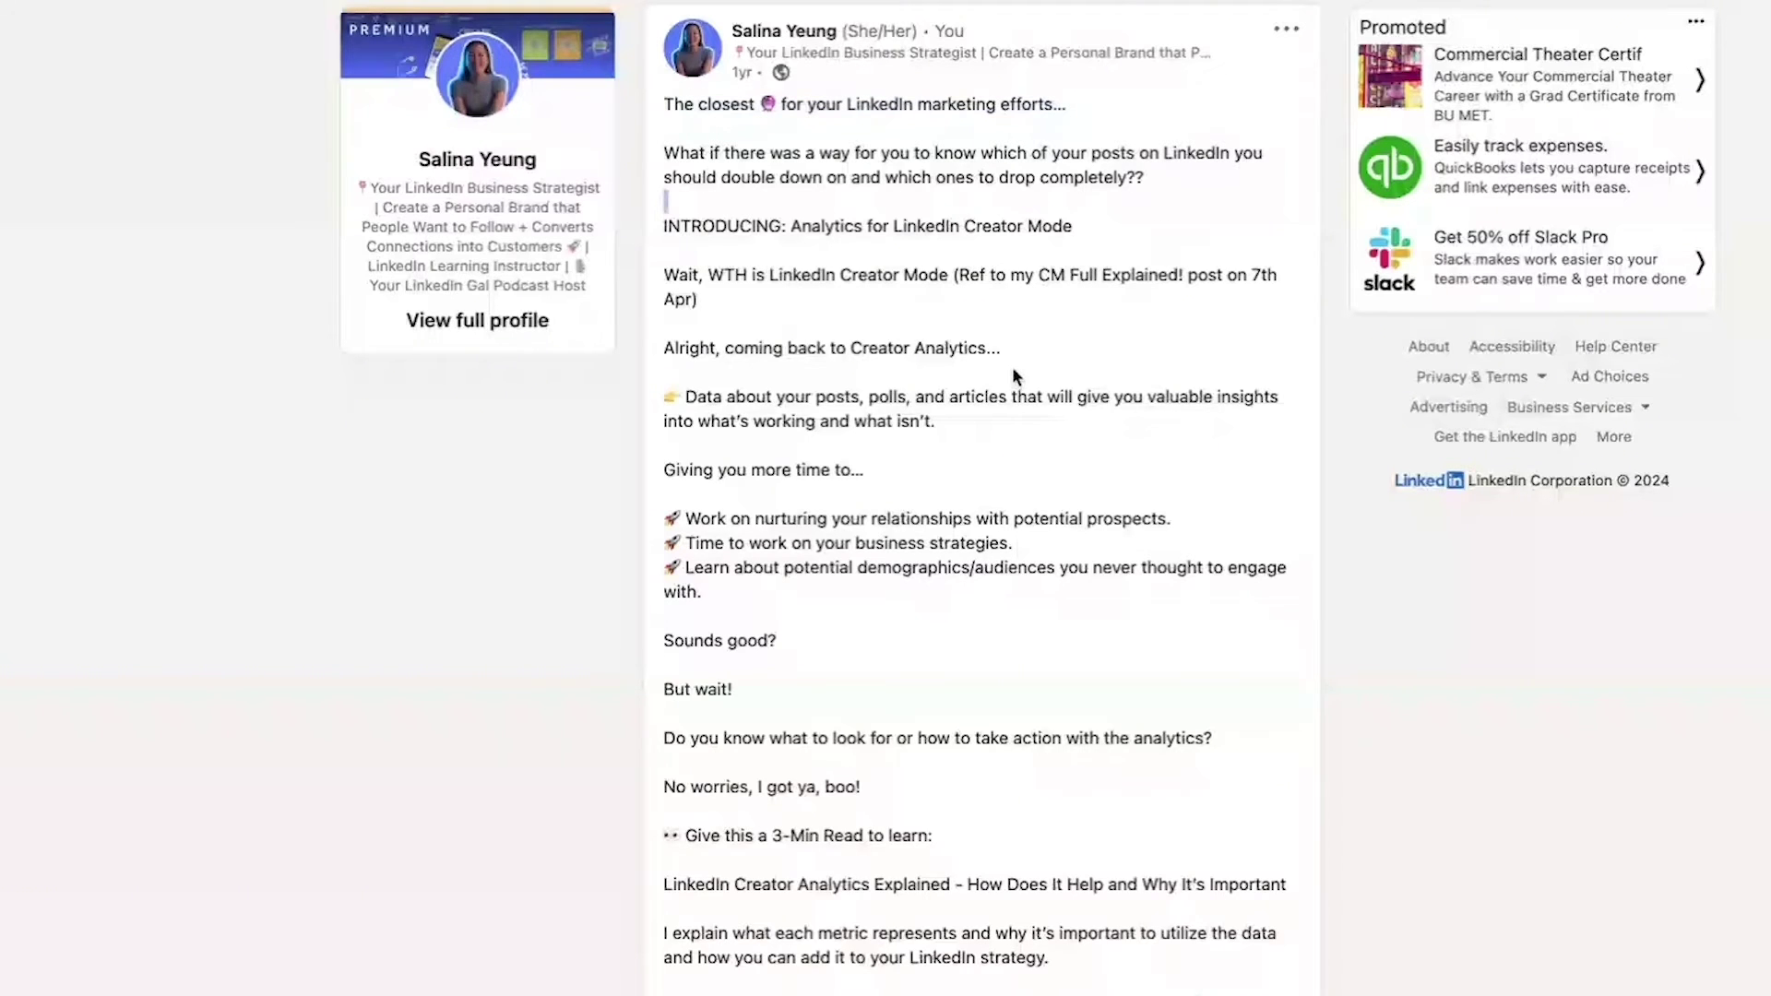
# - Scroll through the rest of the Creator Analytics post, highlighting several of its lines
pyautogui.scroll(-2, 1011, 368)
pyautogui.moveTo(722, 190); pyautogui.dragTo(932, 533)
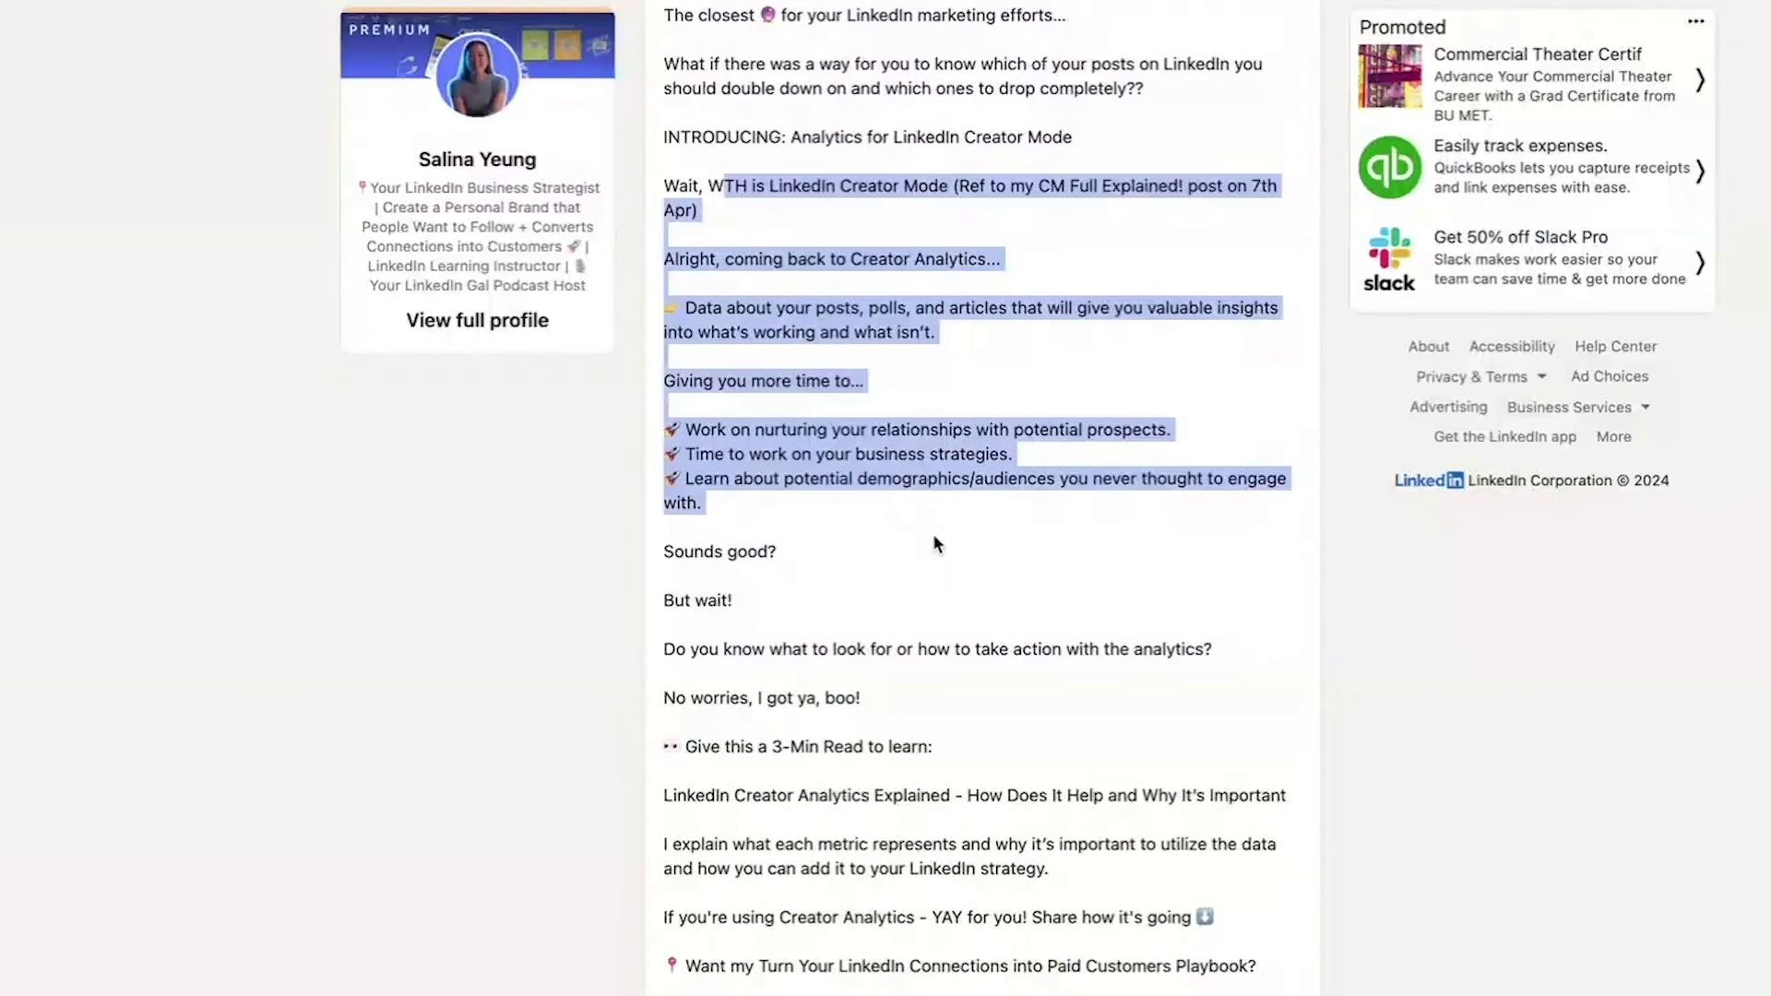
pyautogui.scroll(-1, 932, 533)
pyautogui.moveTo(666, 703); pyautogui.dragTo(938, 704)
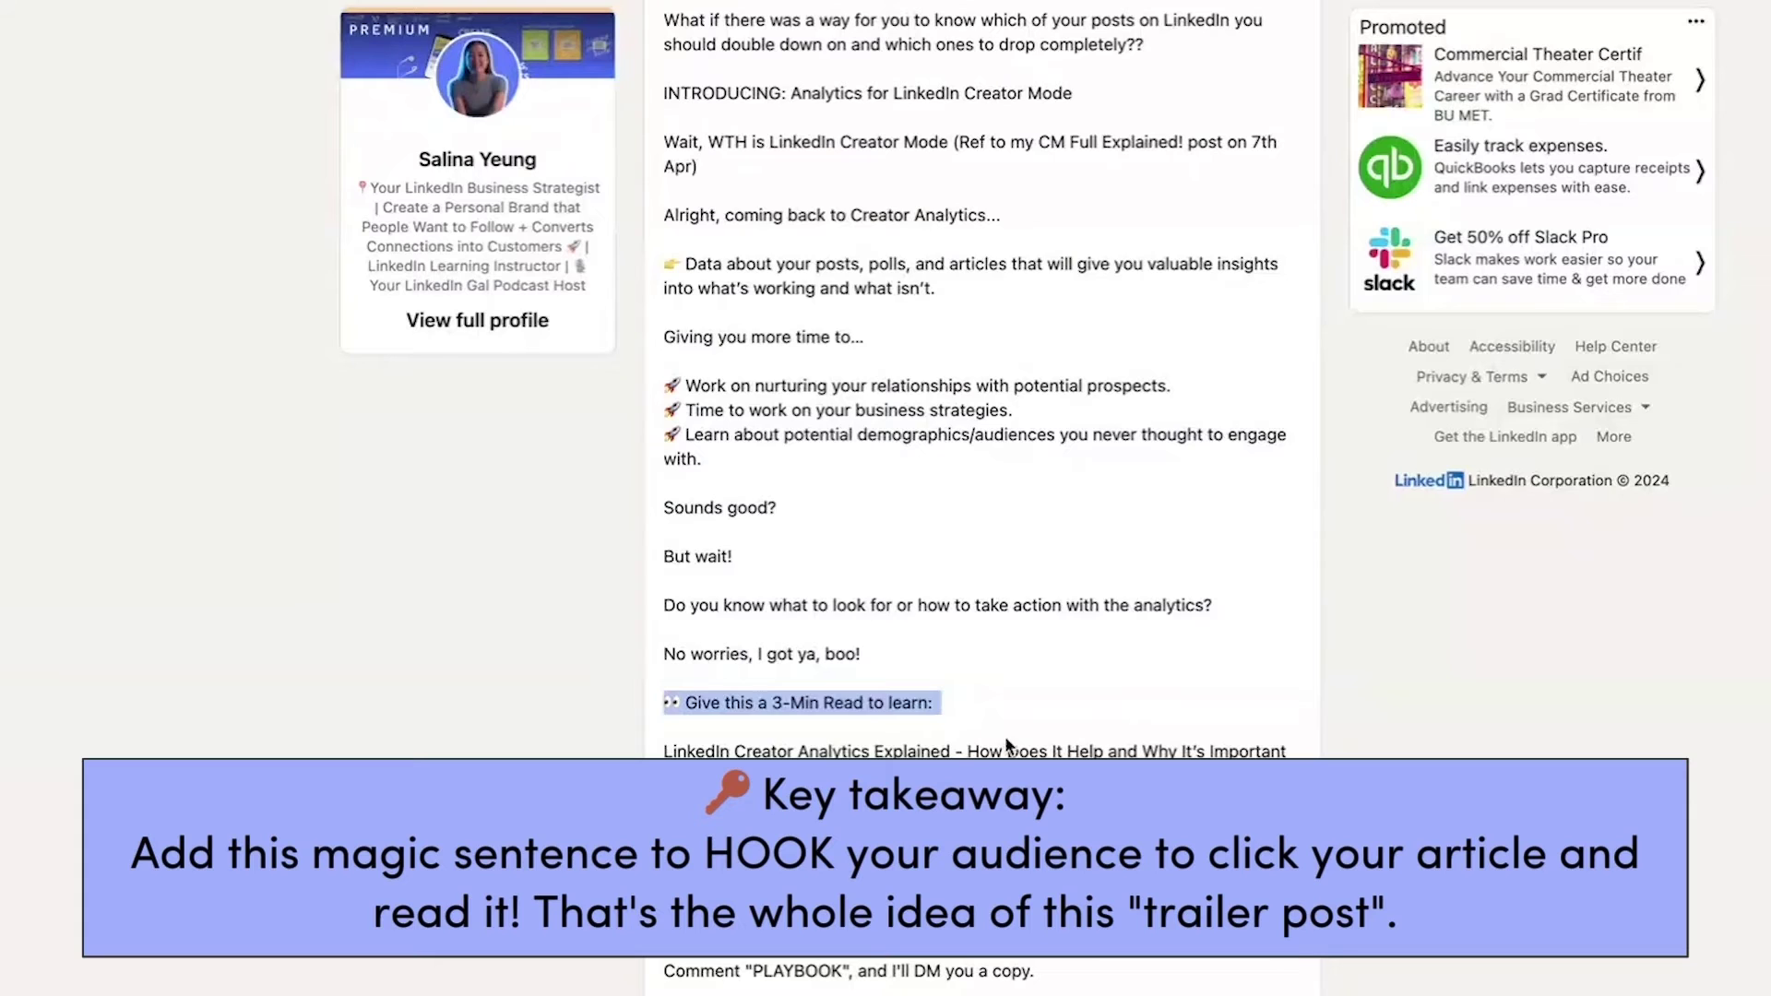
pyautogui.moveTo(675, 752); pyautogui.dragTo(872, 752)
pyautogui.scroll(-3, 858, 729)
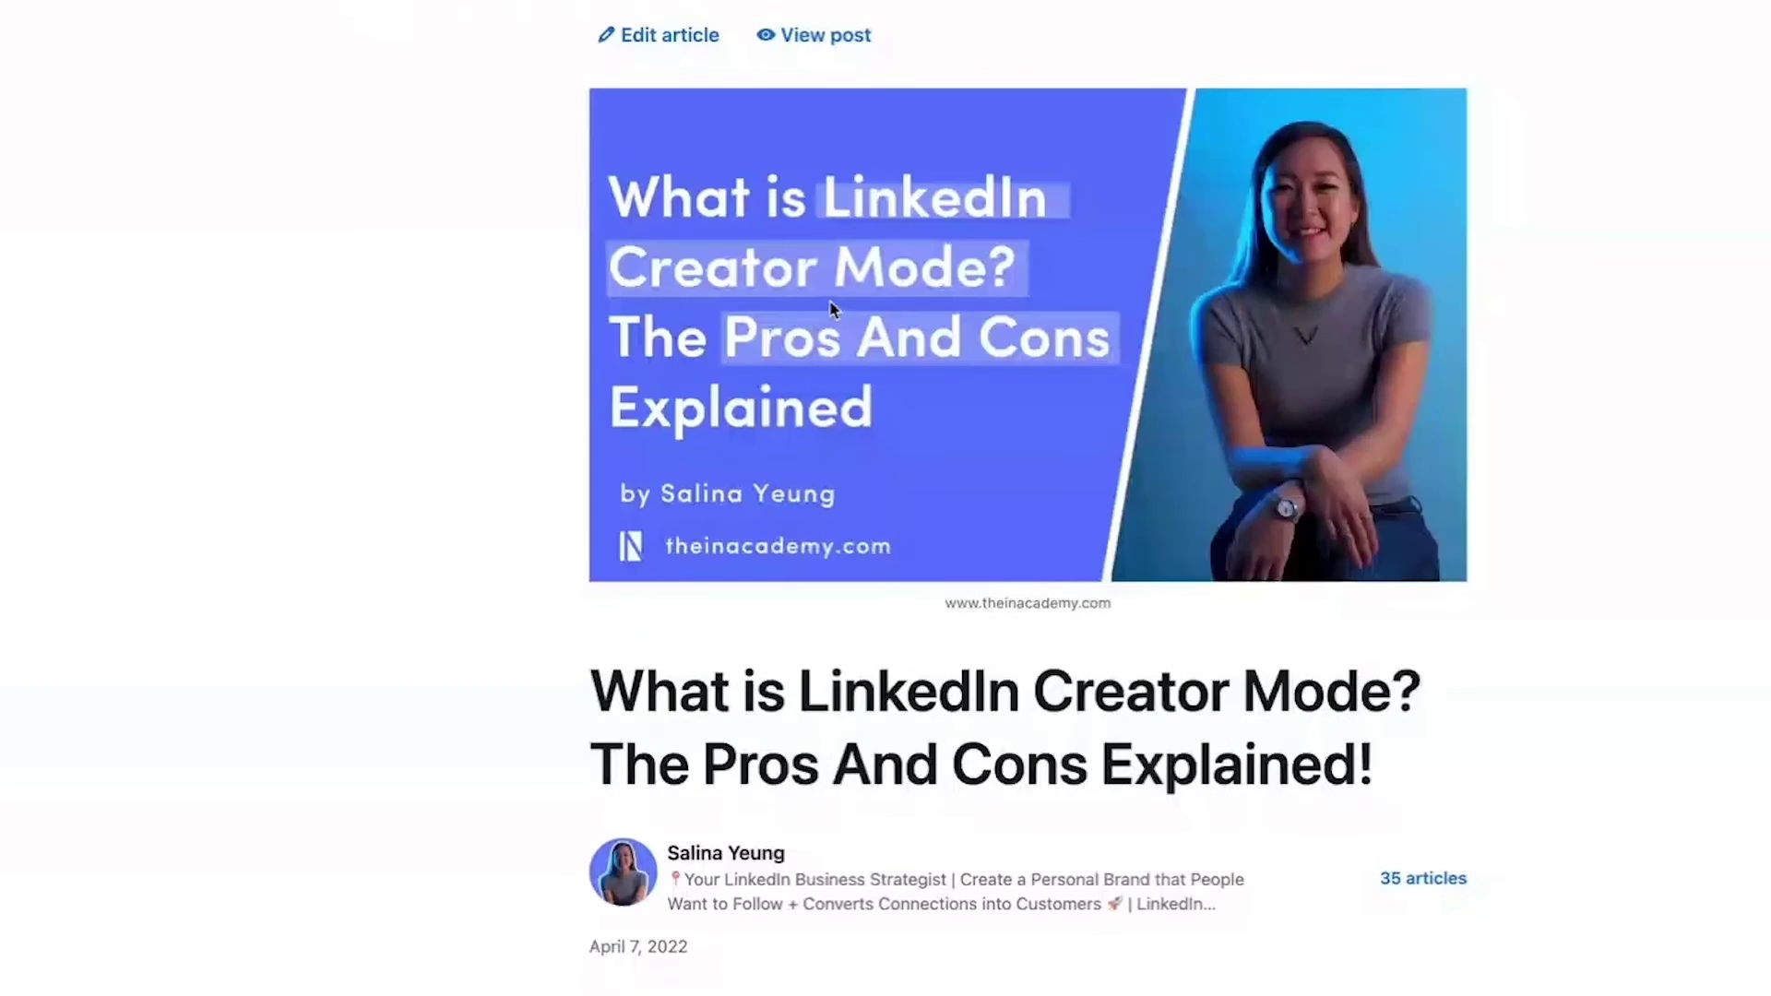
# - Open the Creator Mode trailer post and highlight its opening question and one-pro-one-con promise
pyautogui.click(836, 42)
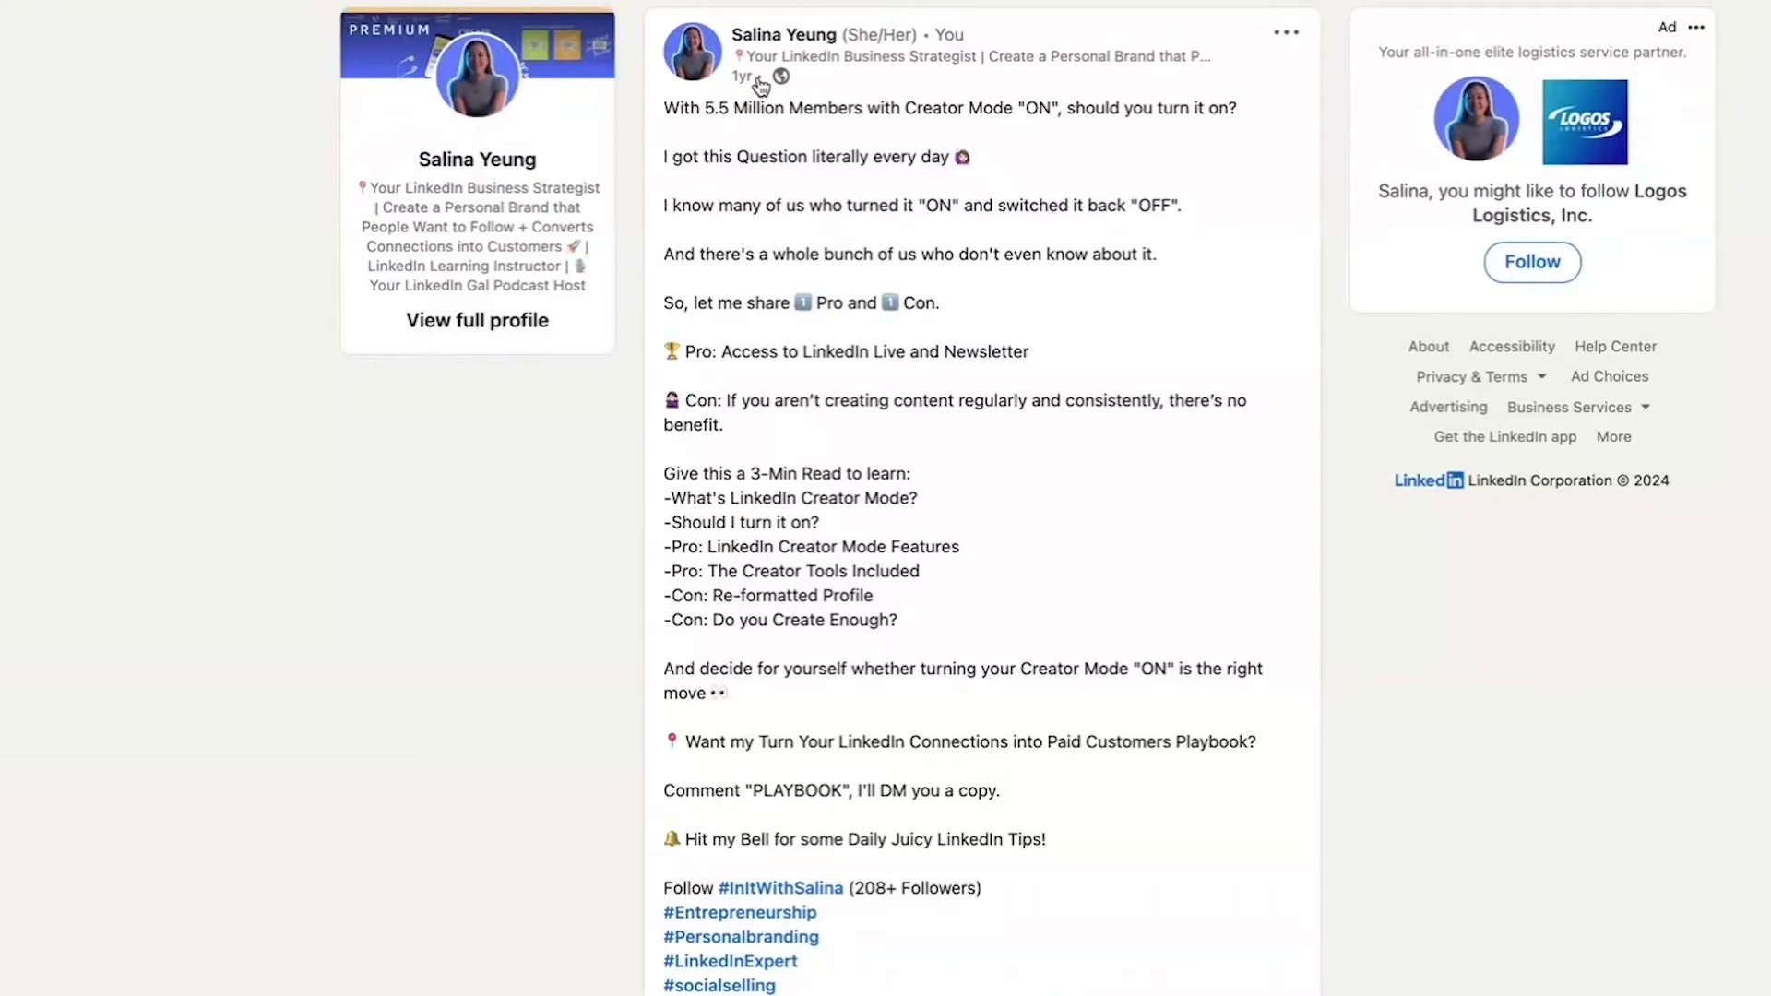
pyautogui.moveTo(661, 105); pyautogui.dragTo(1301, 109)
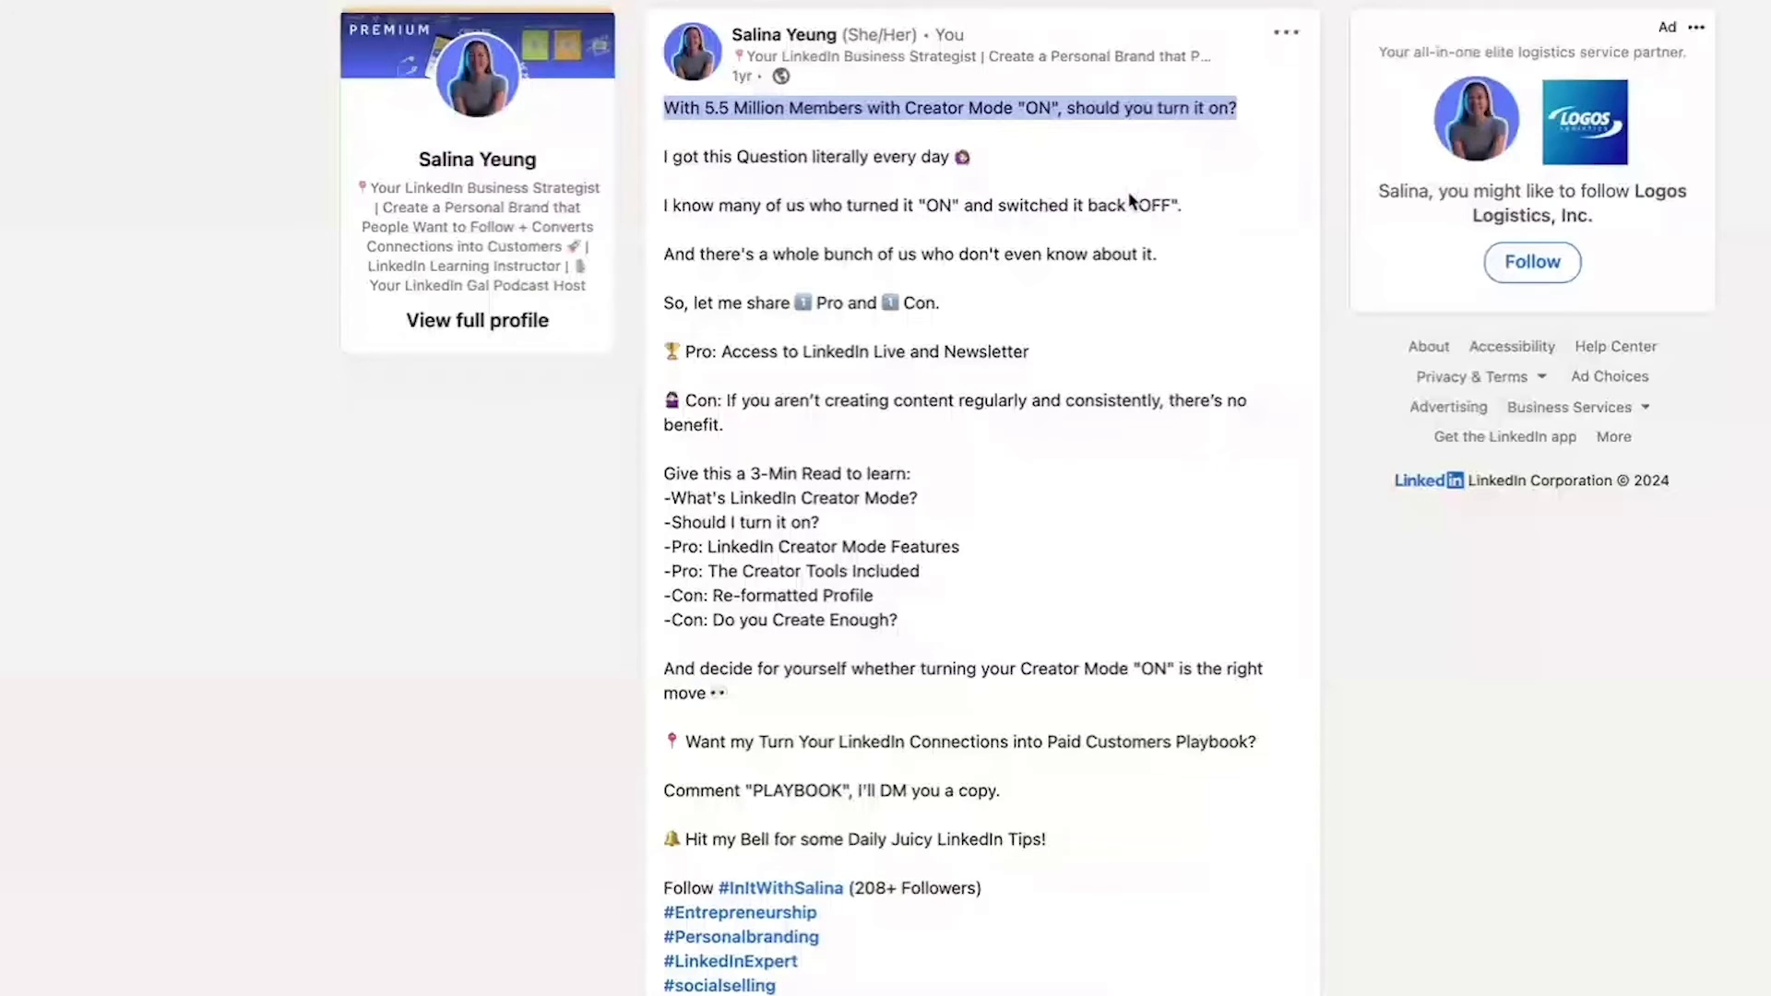
pyautogui.click(761, 179)
pyautogui.moveTo(659, 162); pyautogui.dragTo(1162, 307)
pyautogui.moveTo(734, 302); pyautogui.dragTo(933, 301)
# - Highlight the 'Pro: Access to LinkedIn Live' and 'Give this a 3-Min Read' lines
pyautogui.scroll(-1, 925, 330)
pyautogui.moveTo(660, 285); pyautogui.dragTo(1017, 295)
pyautogui.scroll(-3, 1017, 297)
pyautogui.scroll(5, 1016, 308)
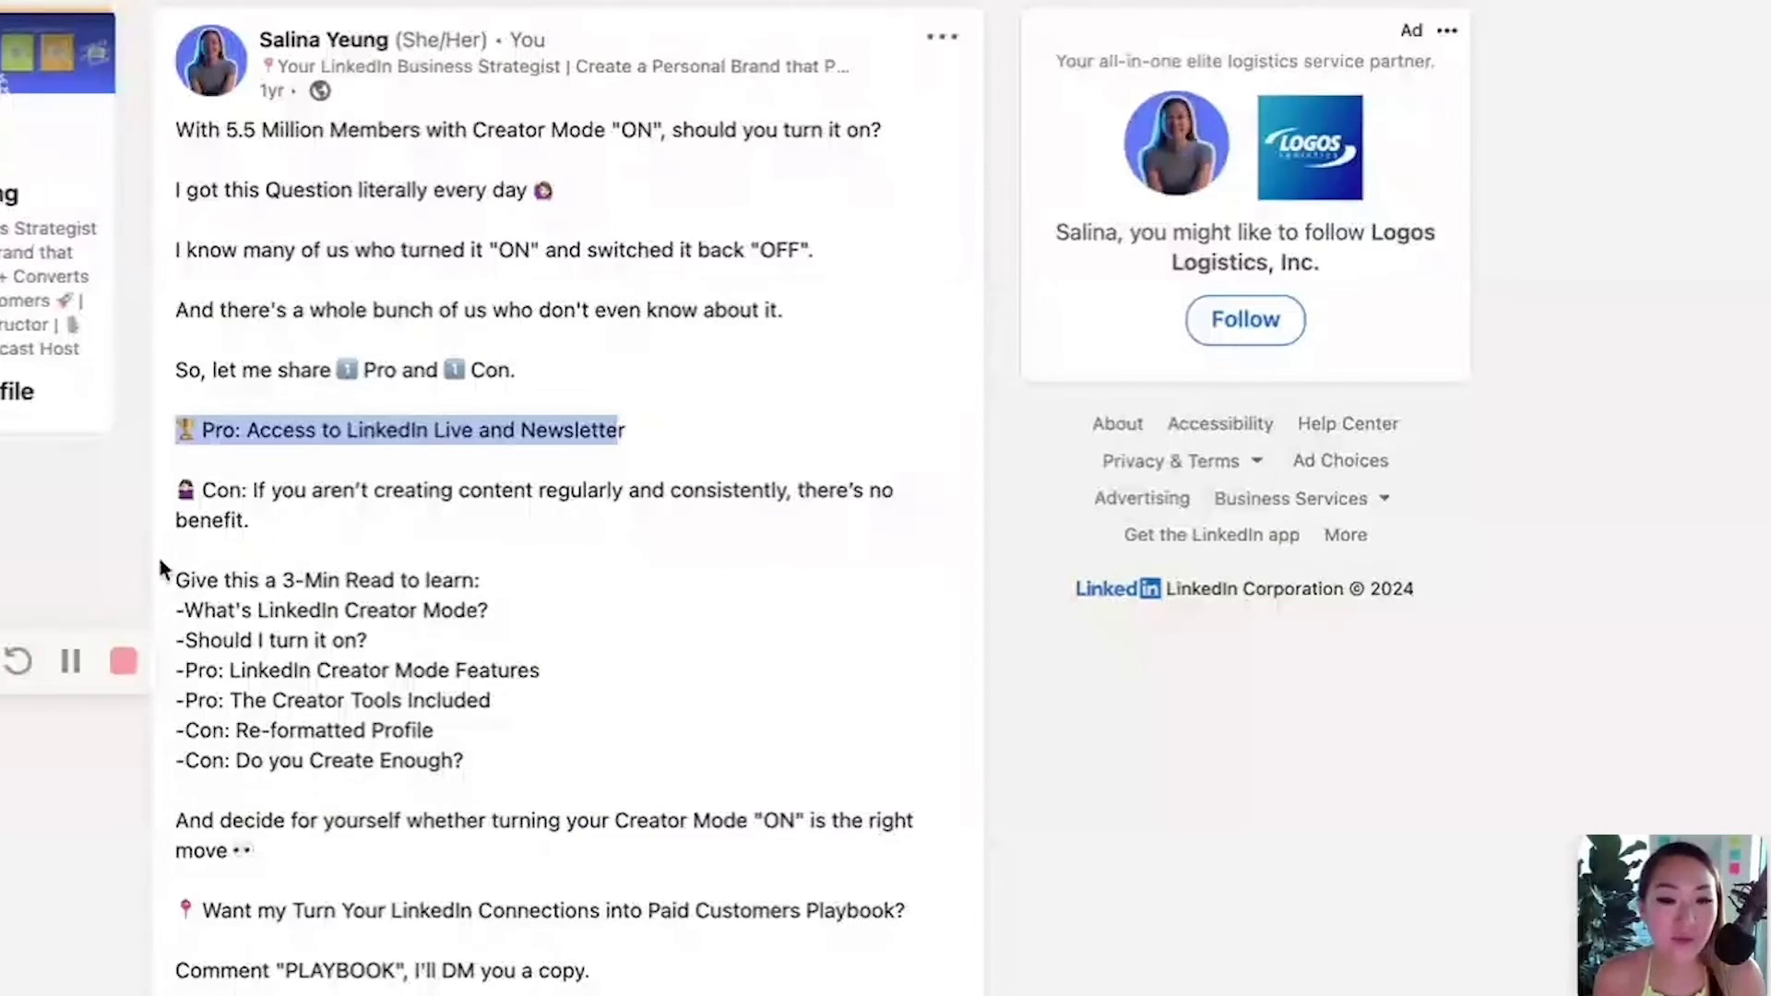
pyautogui.moveTo(175, 587); pyautogui.dragTo(483, 582)
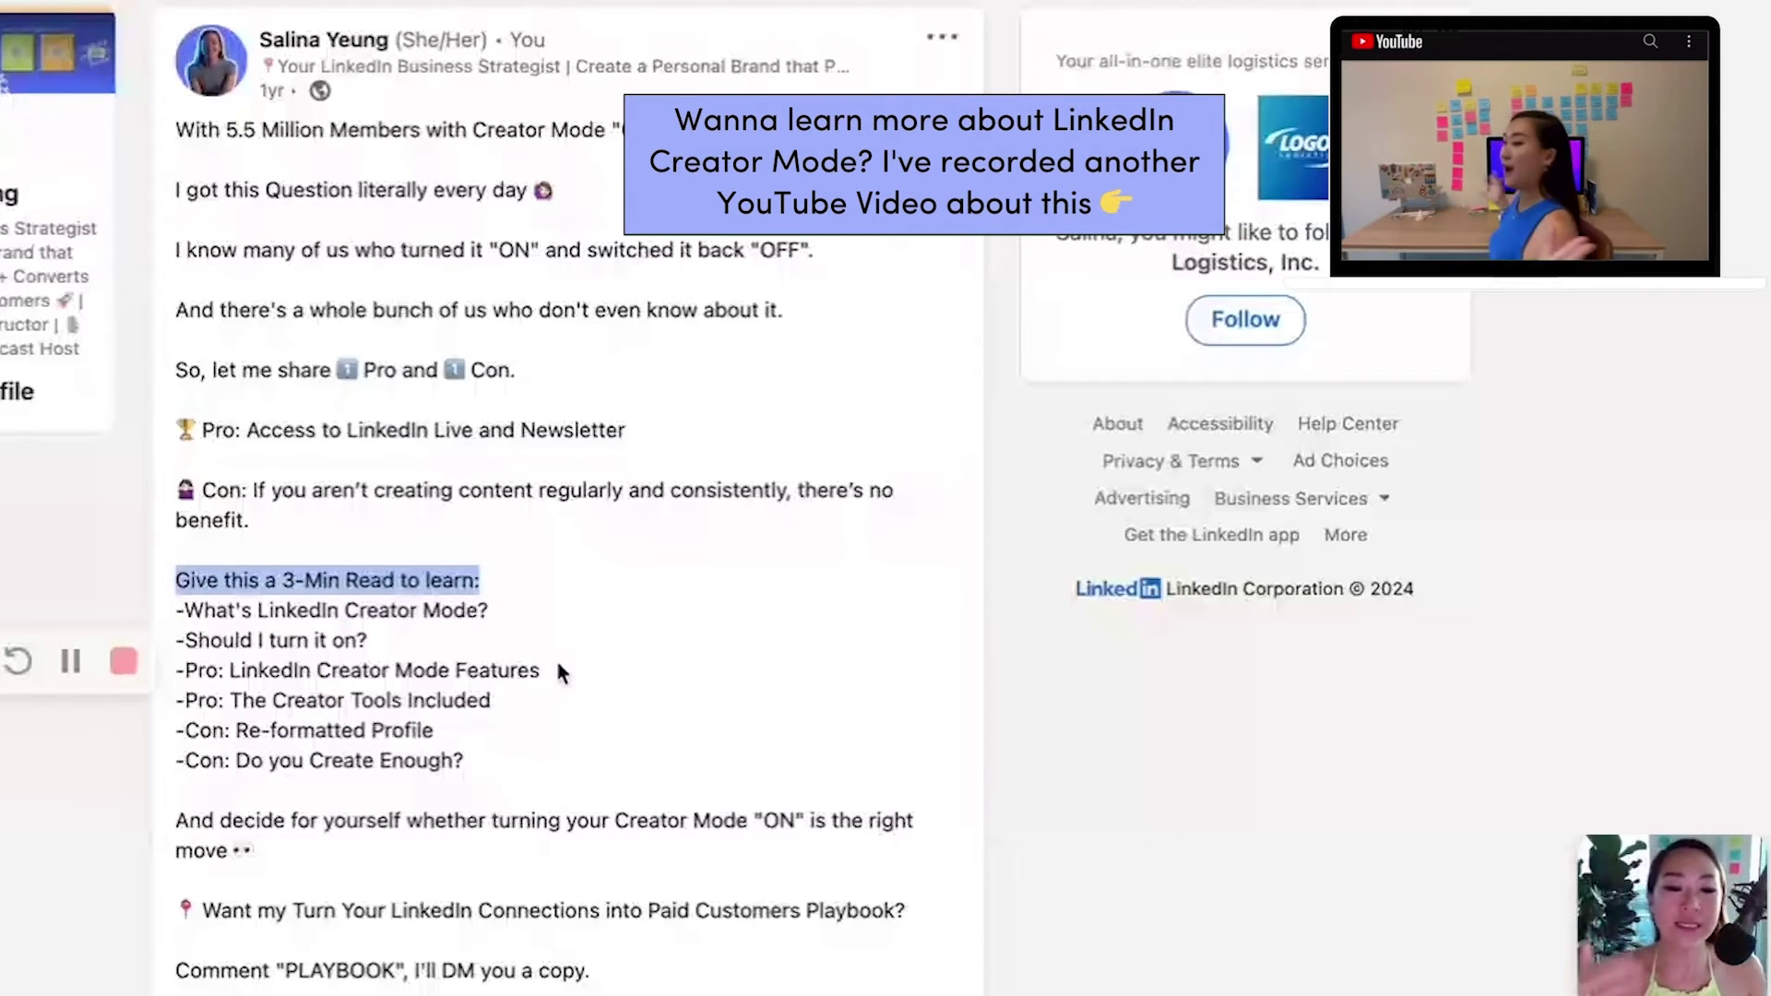
pyautogui.scroll(-2, 558, 673)
pyautogui.scroll(-2, 558, 673)
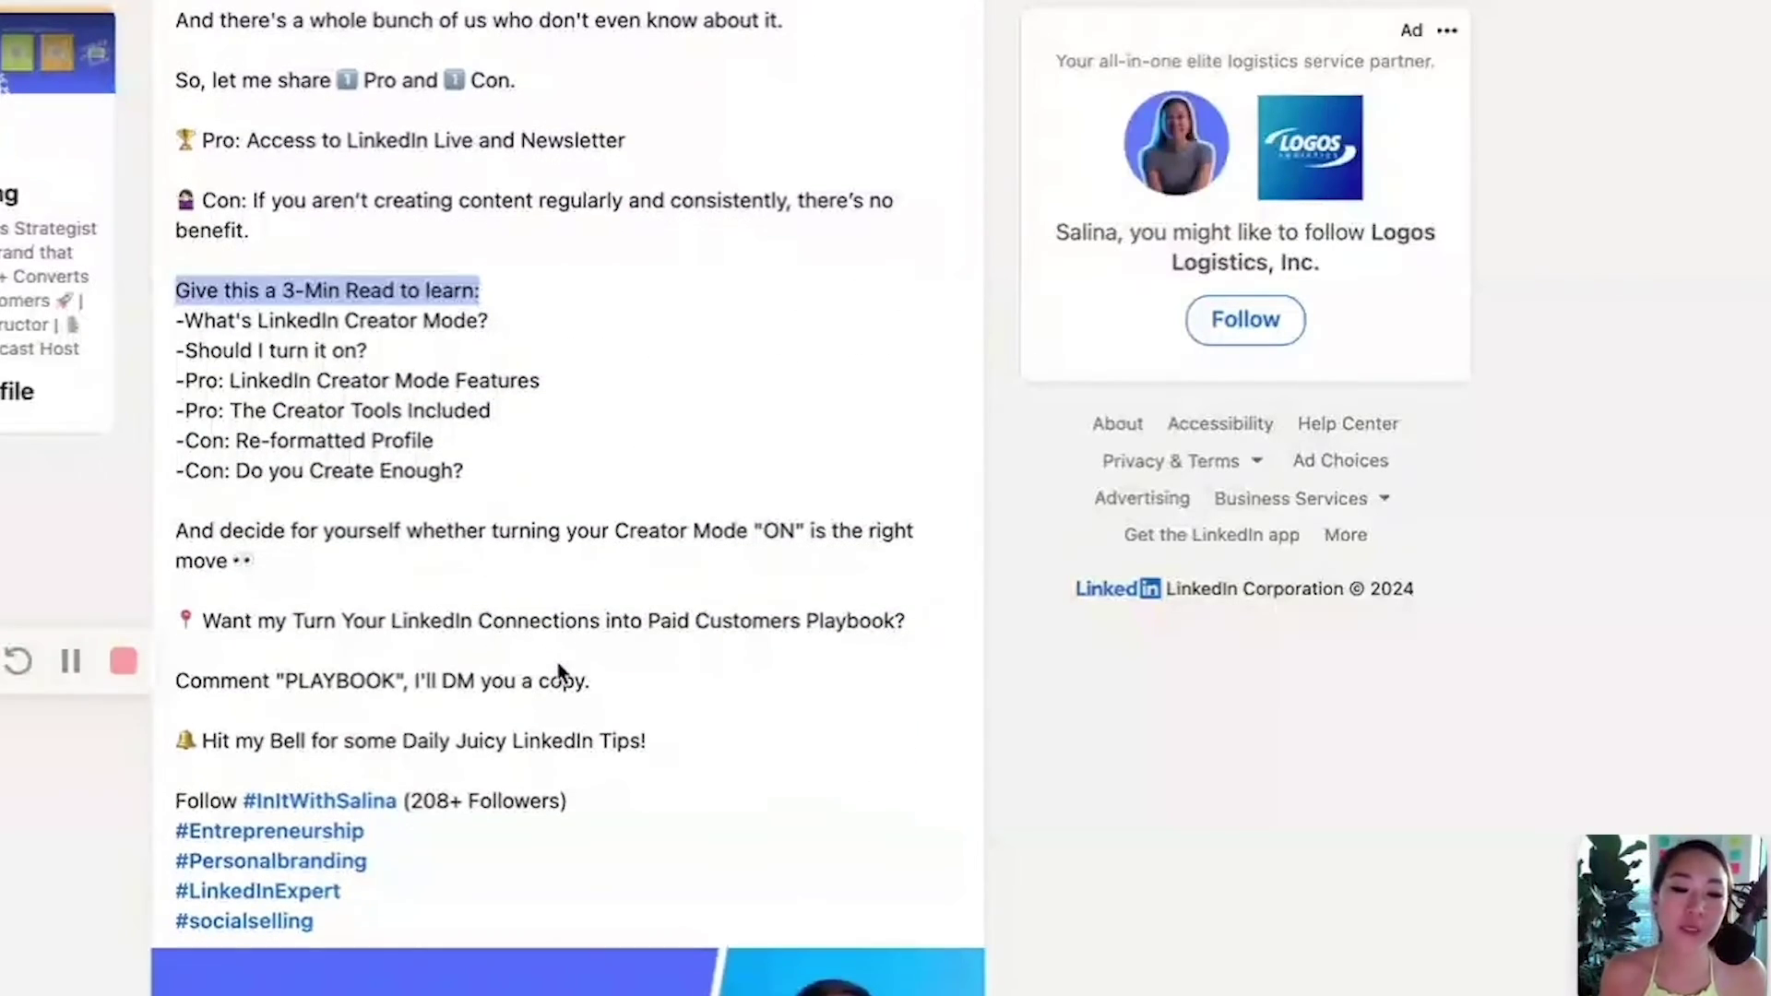